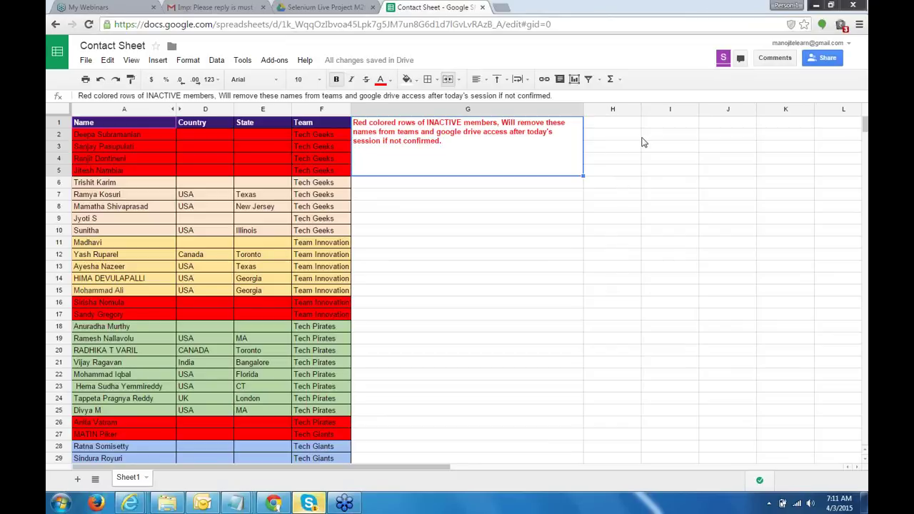
- Switch to Skype, send the reply "we can handle" in the open chat, and minimize Skype
left_click(309, 504)
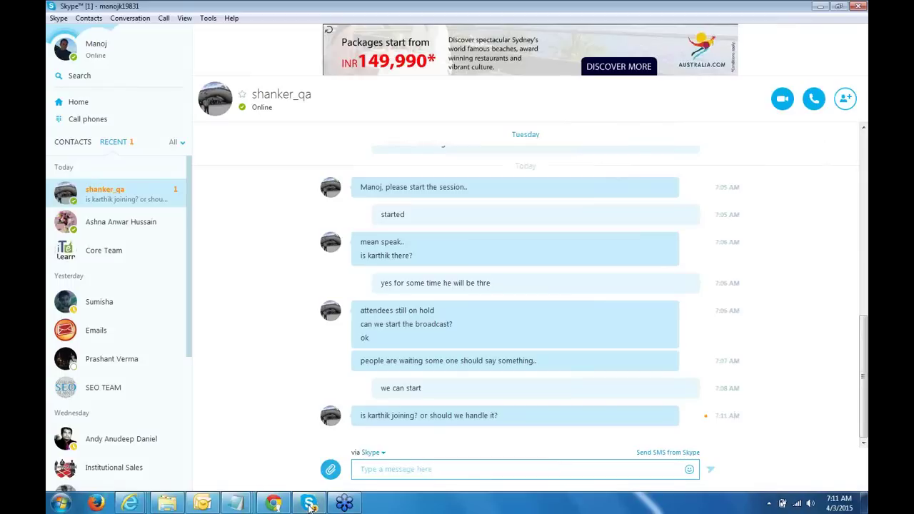
left_click(397, 478)
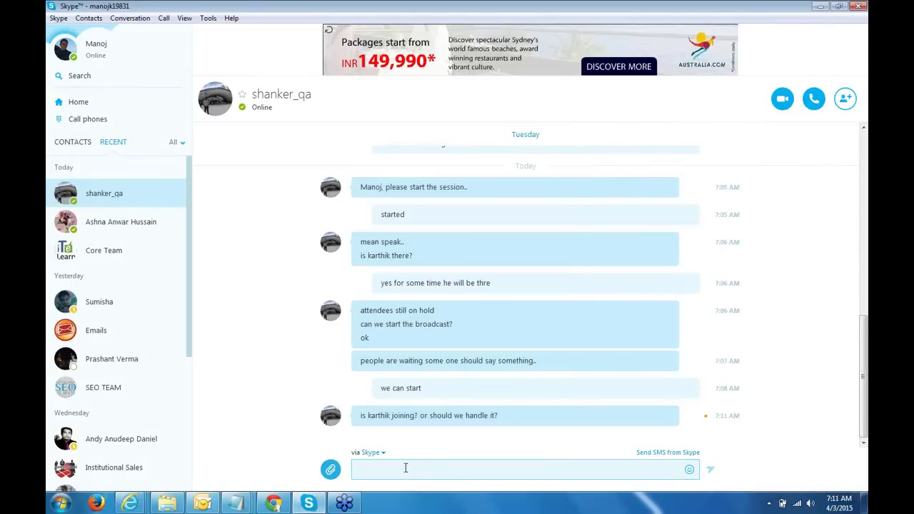
type("we can handle")
key("Return")
left_click(704, 32)
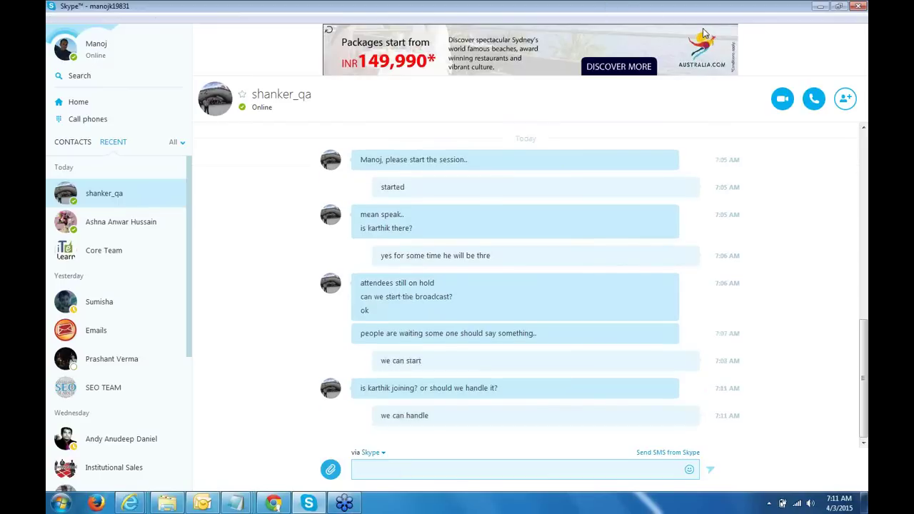
left_click(820, 7)
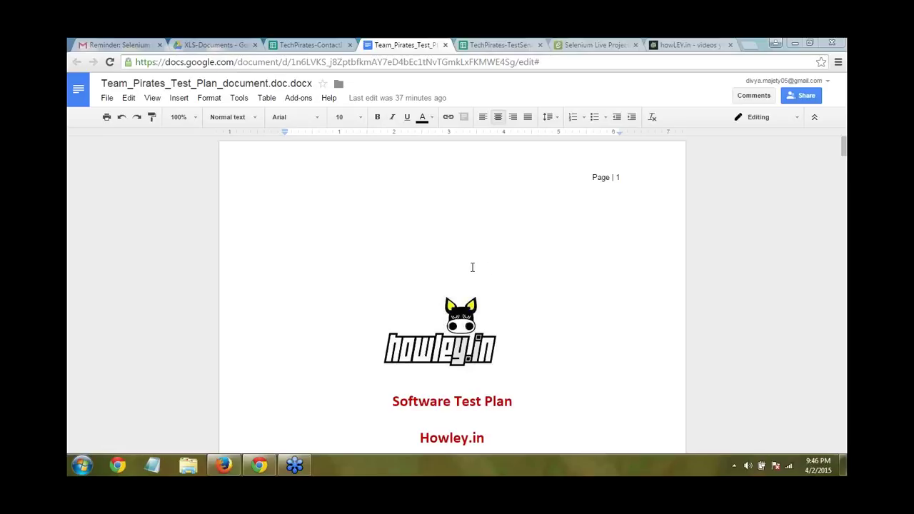
- Examine the test plan's cover page, Revision History and Approval Log, and Table of Contents
double_click(471, 267)
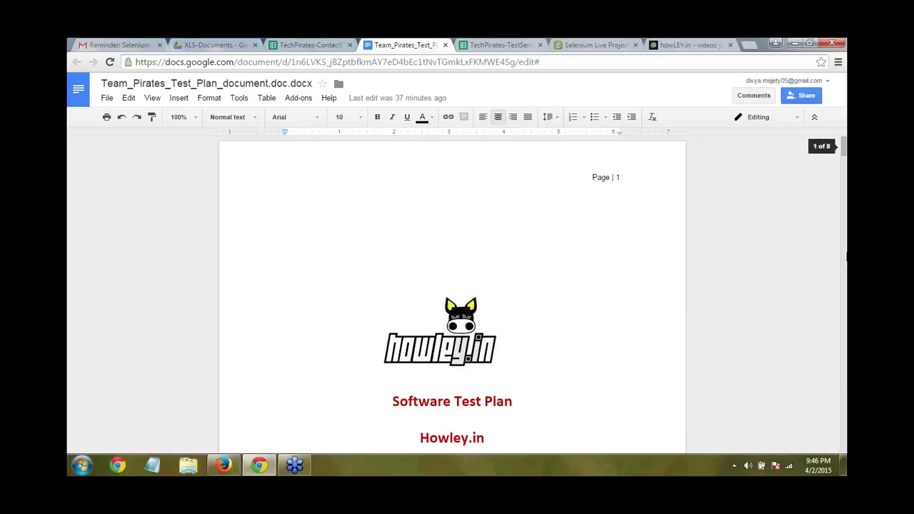
left_click(845, 255)
left_click(845, 255)
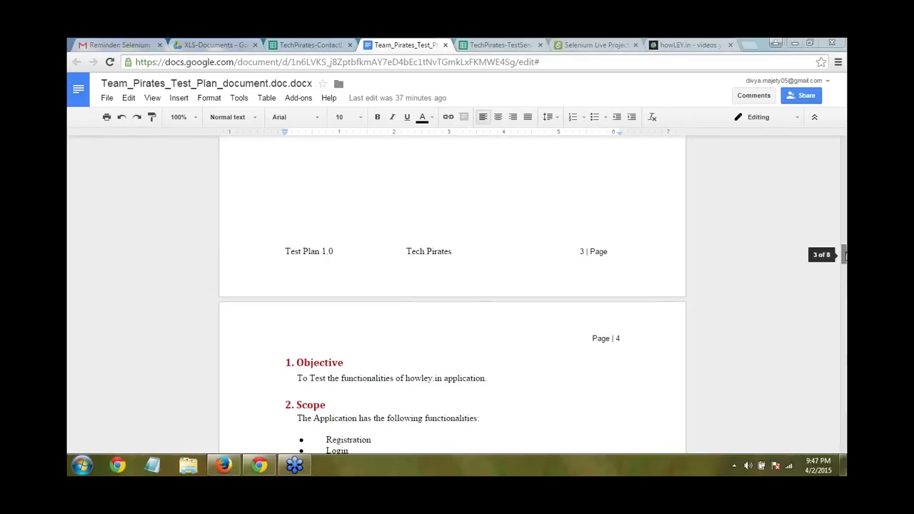
left_click_drag(845, 255, 845, 157)
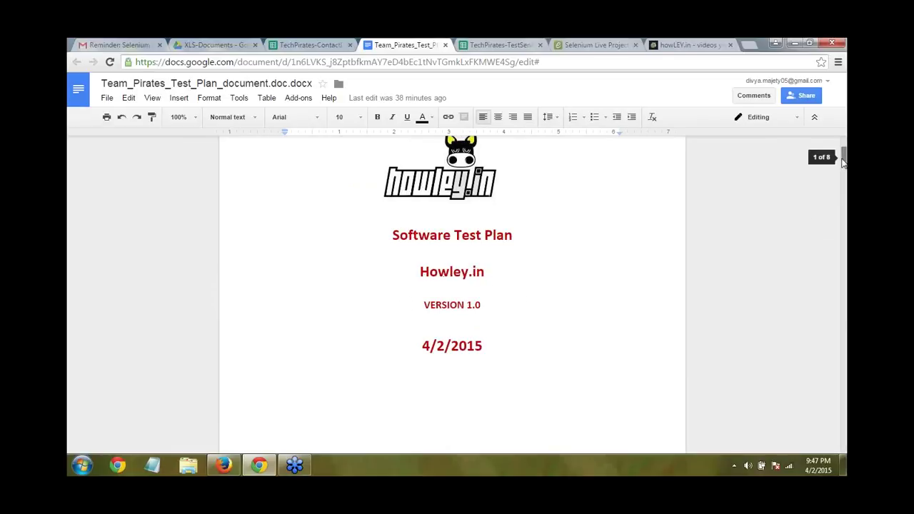
left_click_drag(844, 158, 844, 187)
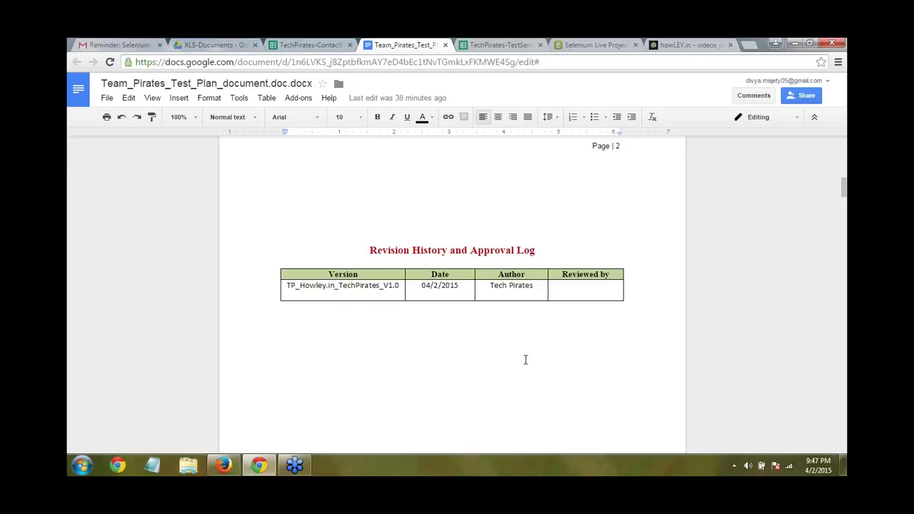
mouse_move(844, 187)
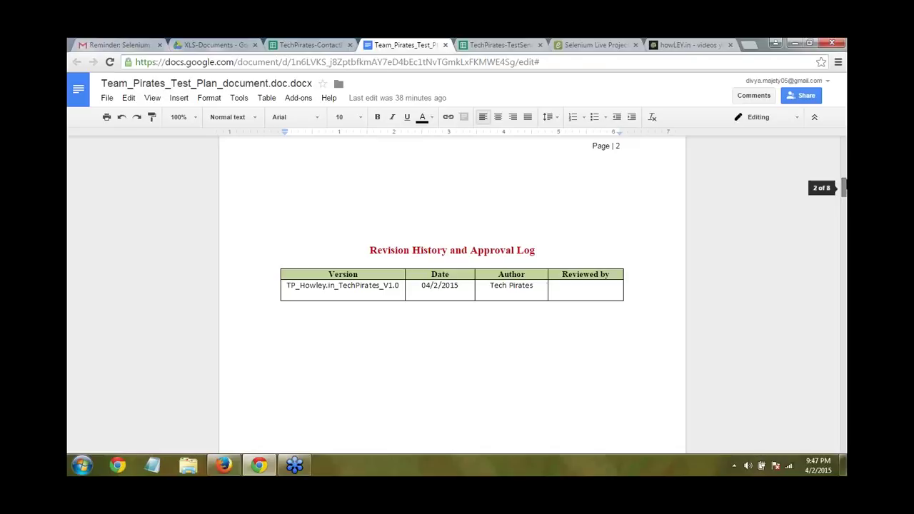
left_click_drag(844, 188, 845, 227)
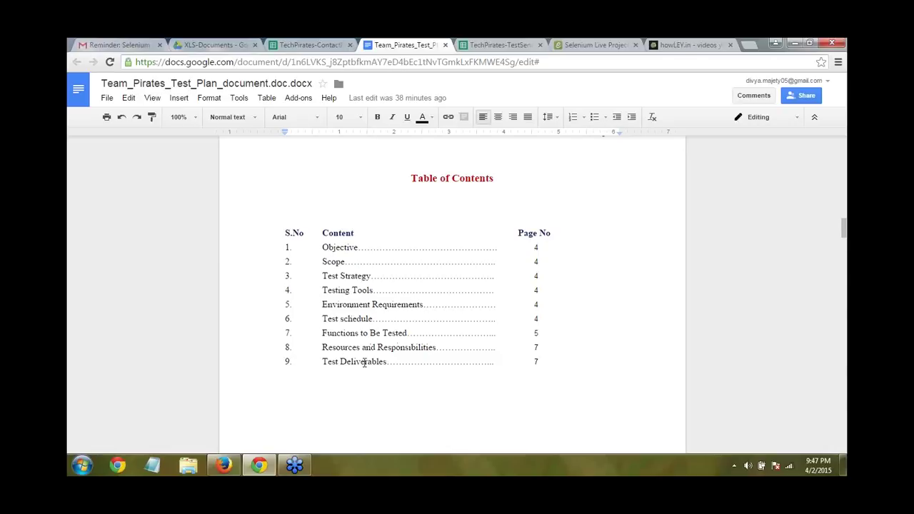
- Review the Objective and Scope sections, highlighting the functionality list from Registration through Home Page
left_click_drag(844, 227, 843, 265)
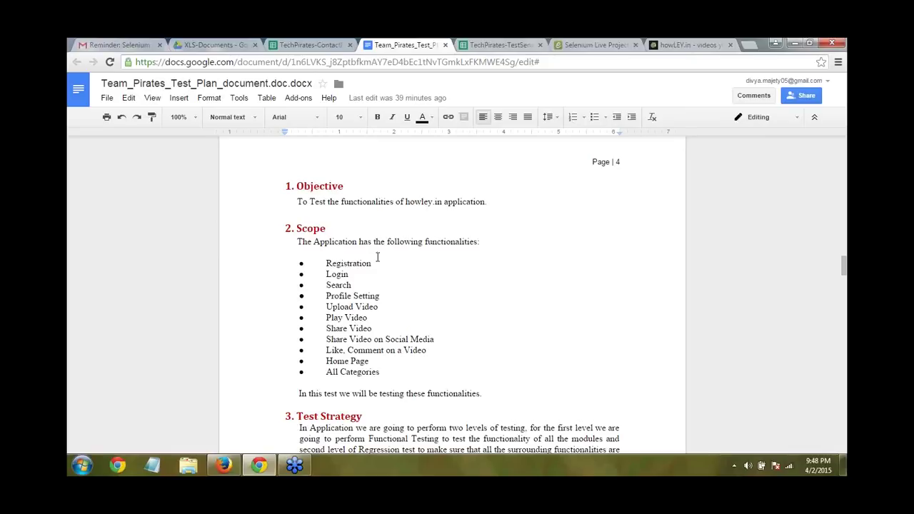
left_click(327, 263)
left_click_drag(326, 263, 378, 360)
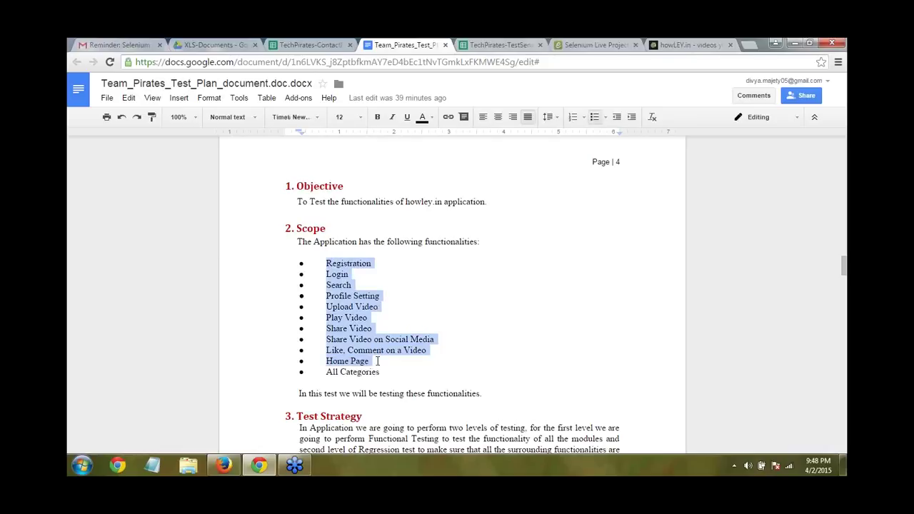
left_click(379, 367)
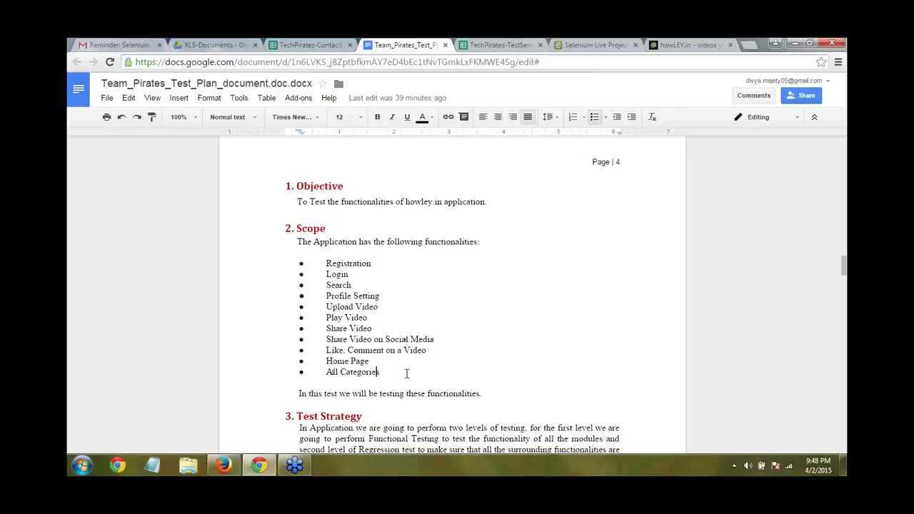
- Review the Test Strategy, Testing Tools and Environment Requirements sections, highlighting "Functional Testing" in the strategy
mouse_move(844, 266)
left_click_drag(845, 265, 844, 283)
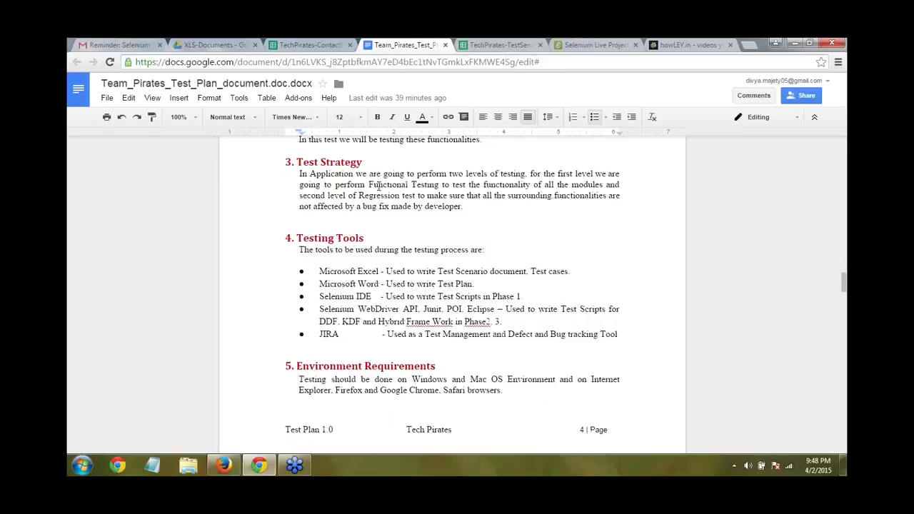
left_click_drag(368, 184, 438, 185)
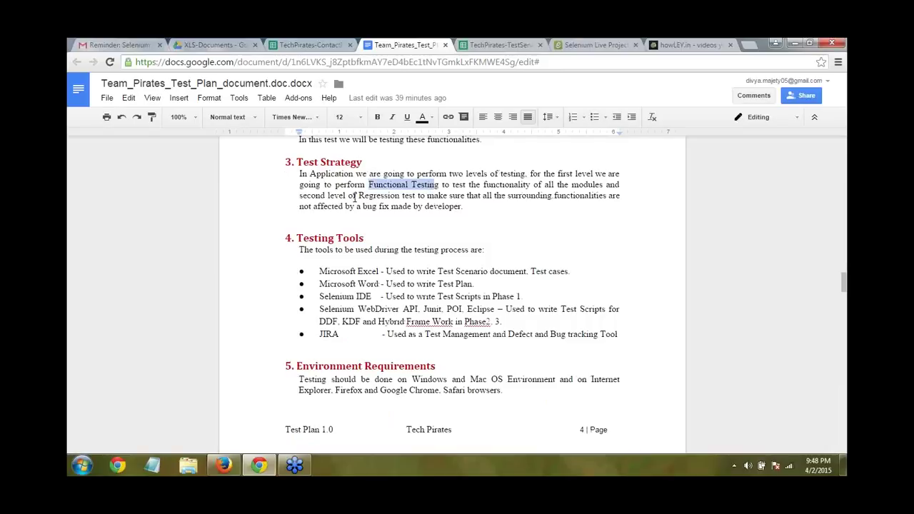
left_click(481, 218)
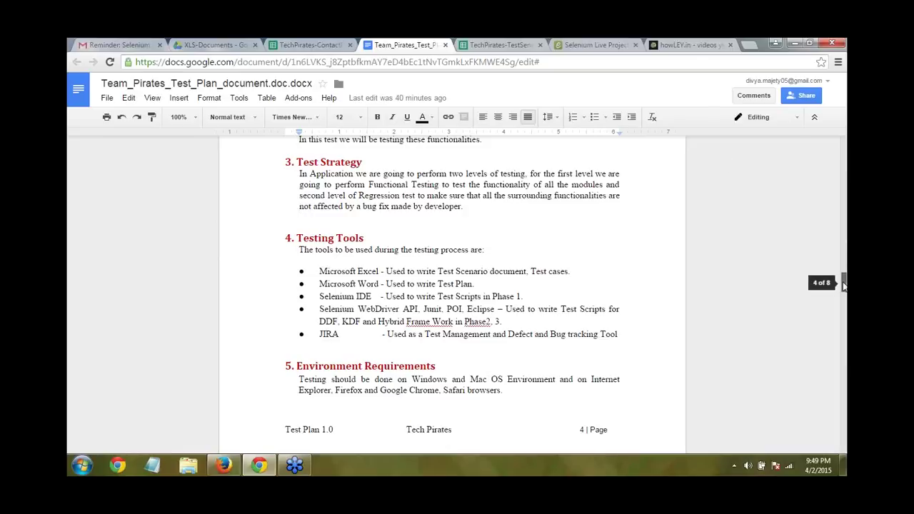
scroll(843, 285, "down", 3)
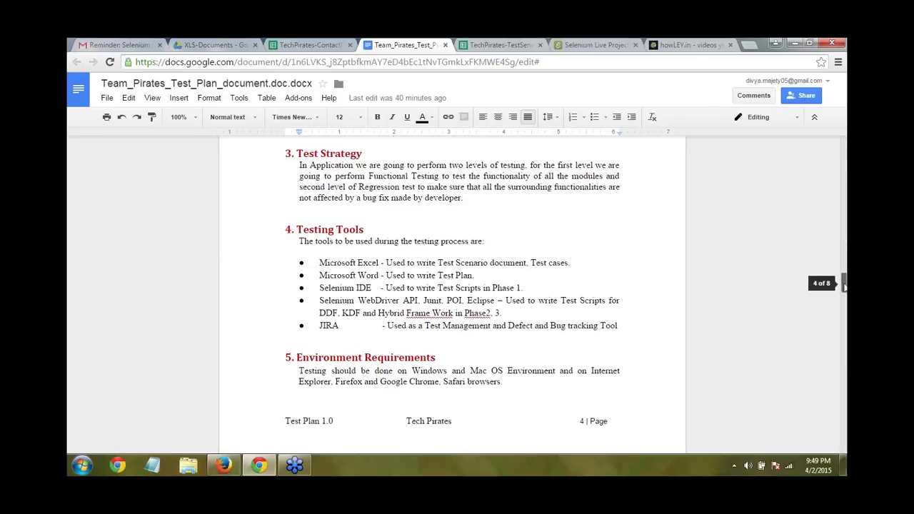
left_click(744, 210)
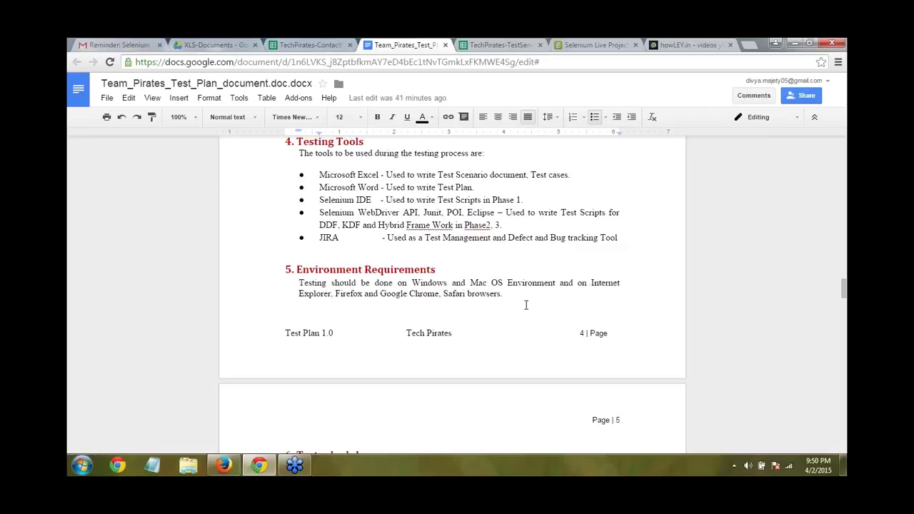
- Review the phases and target dates in the Test schedule section
left_click_drag(843, 288, 844, 308)
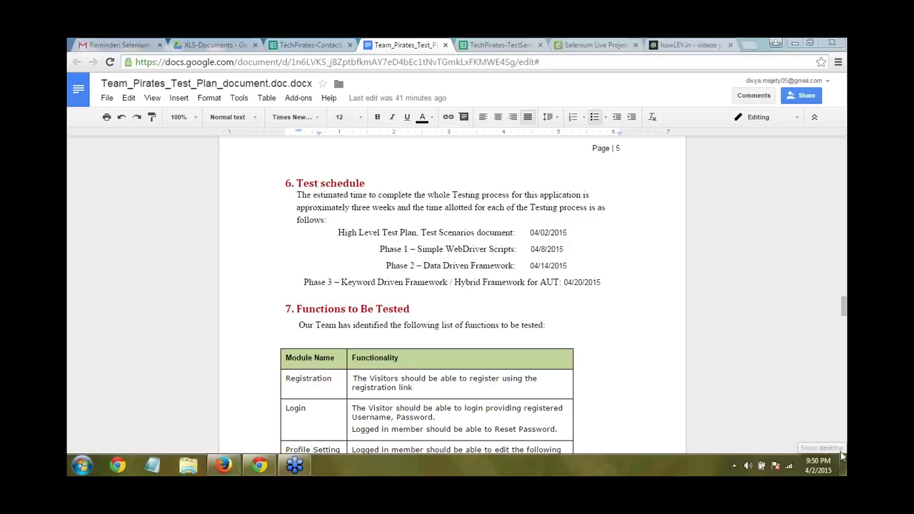
left_click(729, 273)
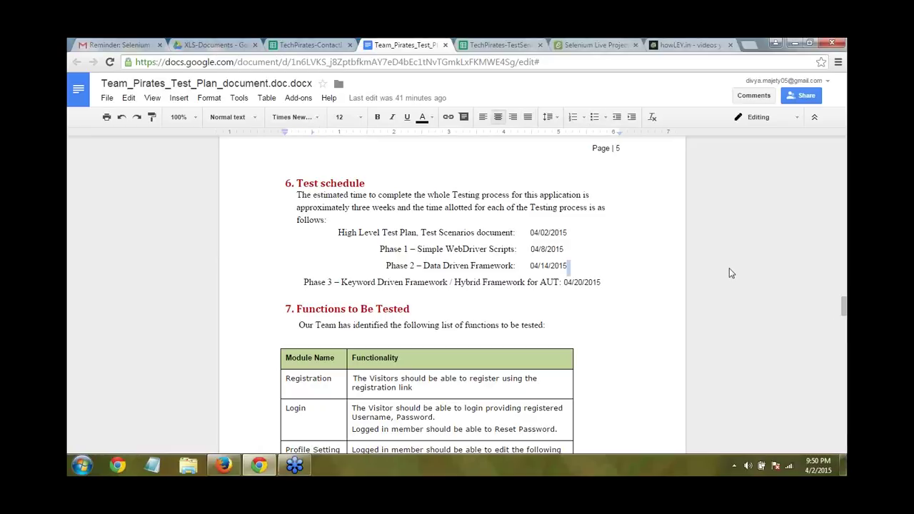
key("Down")
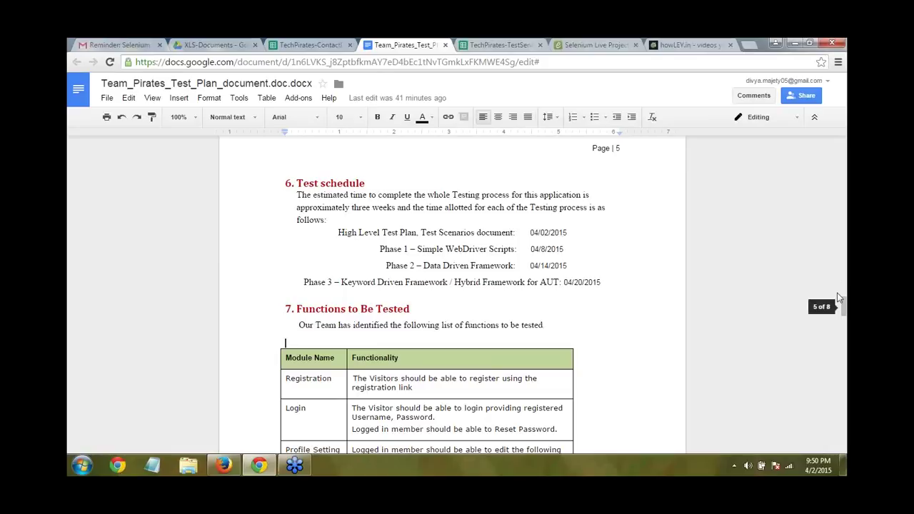
- Read the Functions to Be Tested table from the Registration row through the Upload Video row on page 5
key("Page_Down")
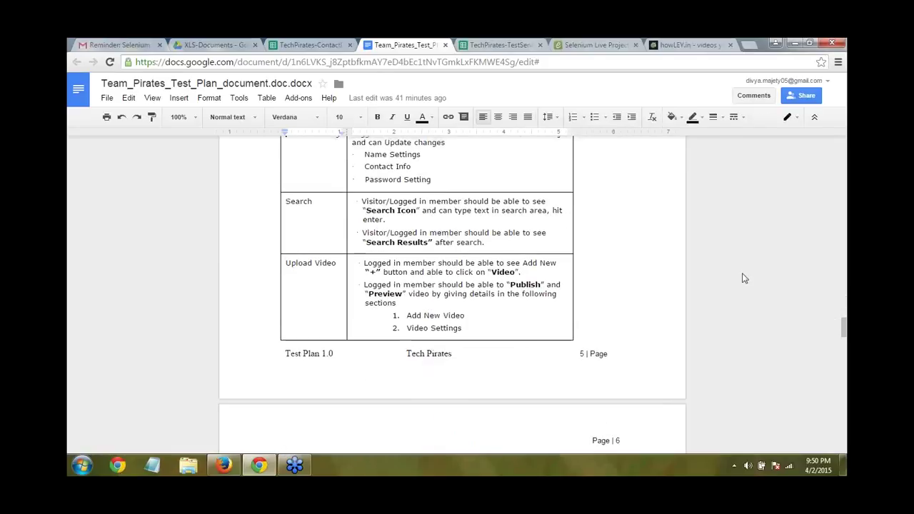
key("Up")
key("Up")
key("Up")
key("Up")
key("Up")
key("Up")
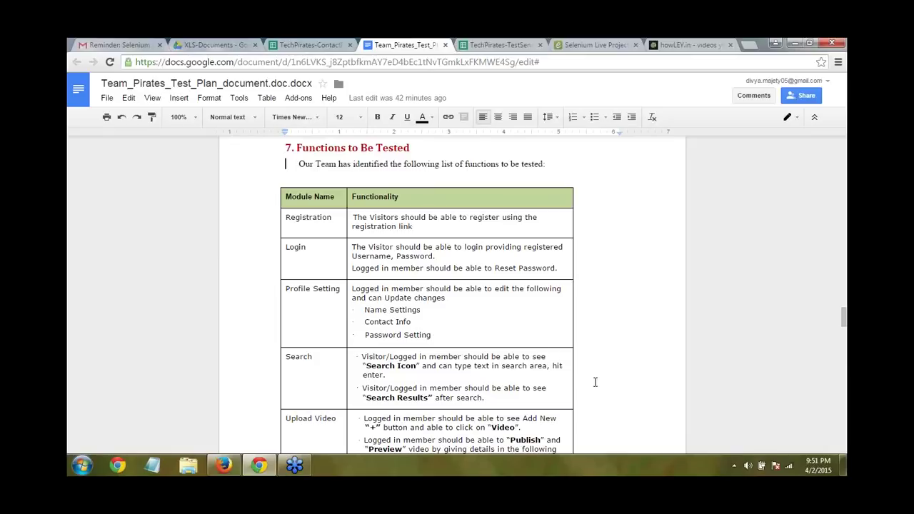
left_click(706, 325)
key("Down")
key("Down")
key("Down")
key("Down")
key("Down")
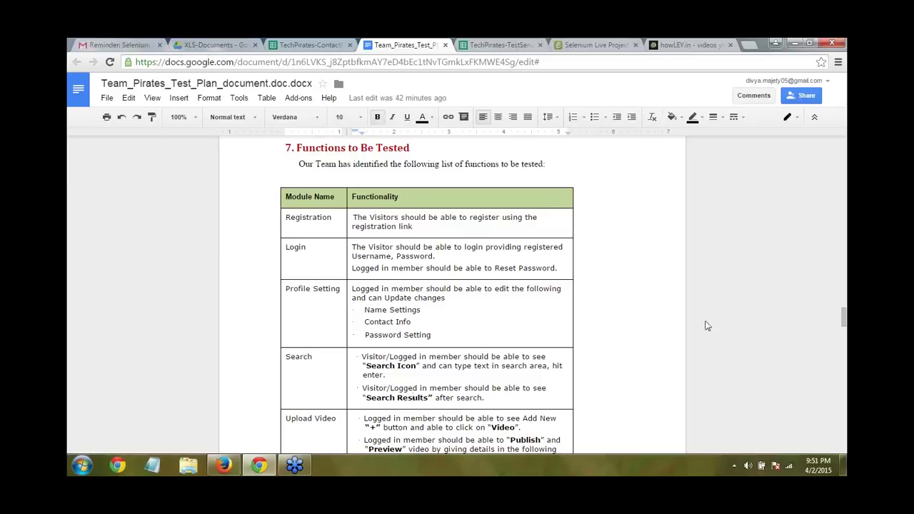
key("Down")
key("Down")
key("Down")
key("Down")
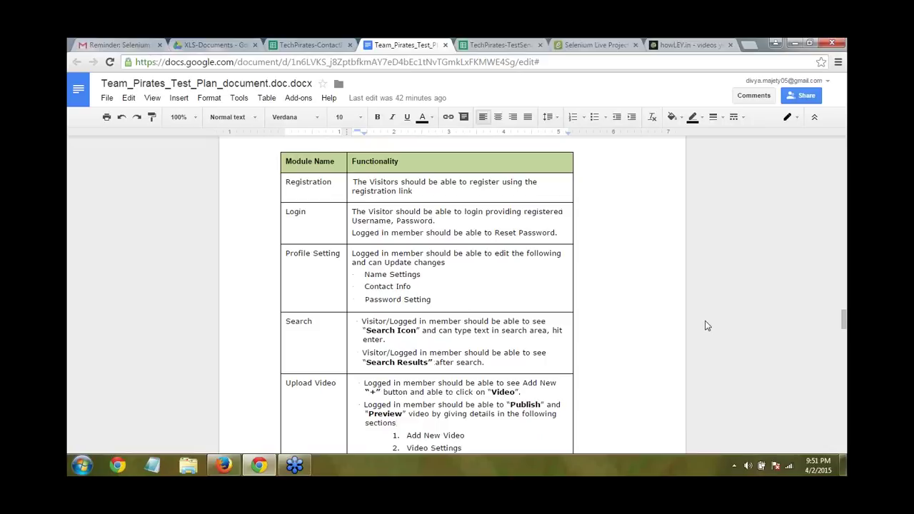
key("Down")
key("Down")
key("Down")
key("Down")
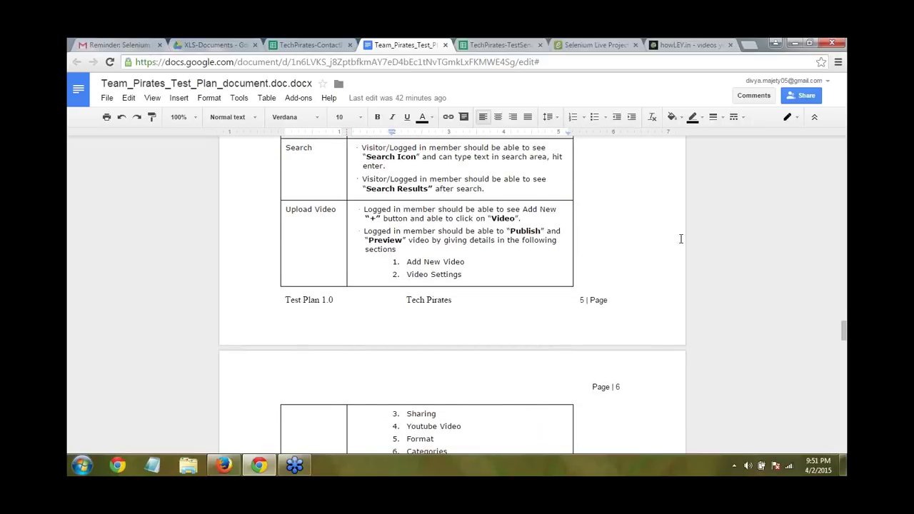
- Read the remaining Upload Video requirements at the start of page 6
left_click(642, 239)
left_click(641, 272)
key("Down")
key("Up")
key("Up")
key("Up")
key("Up")
scroll(633, 255, "down", 2)
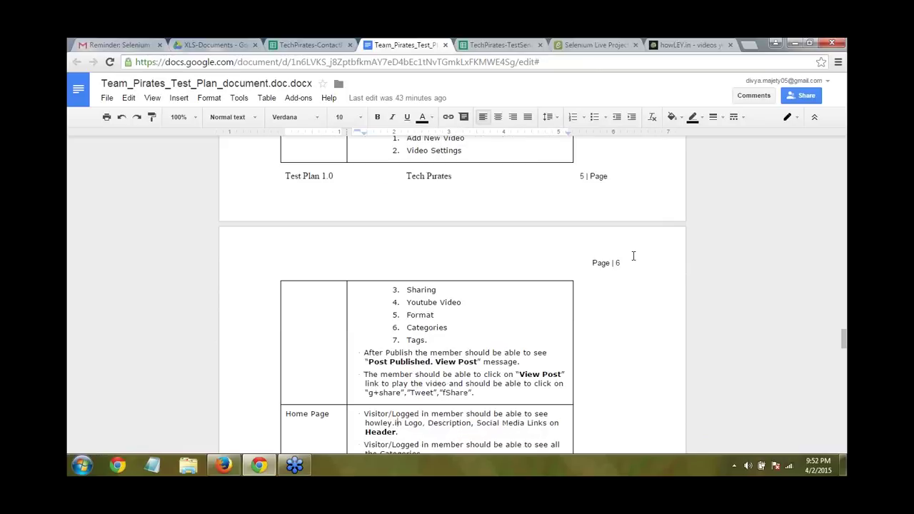
key("Up")
key("Up")
left_click(367, 362)
key("Down")
key("Down")
key("Down")
key("Down")
key("Down")
key("Down")
key("Down")
key("Down")
key("Down")
key("Down")
key("Down")
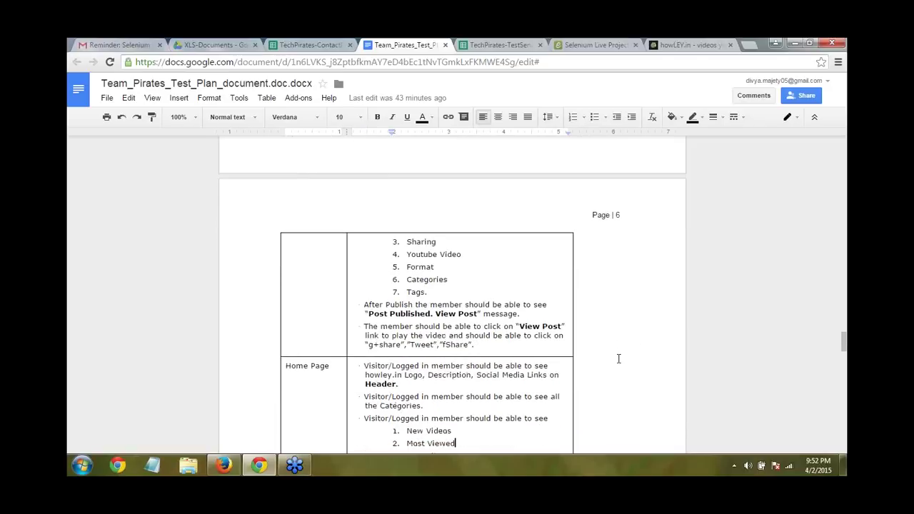
- Read the Home Page row's requirements in the Functions to Be Tested table
key("Down")
key("Down")
key("Down")
key("Down")
key("Down")
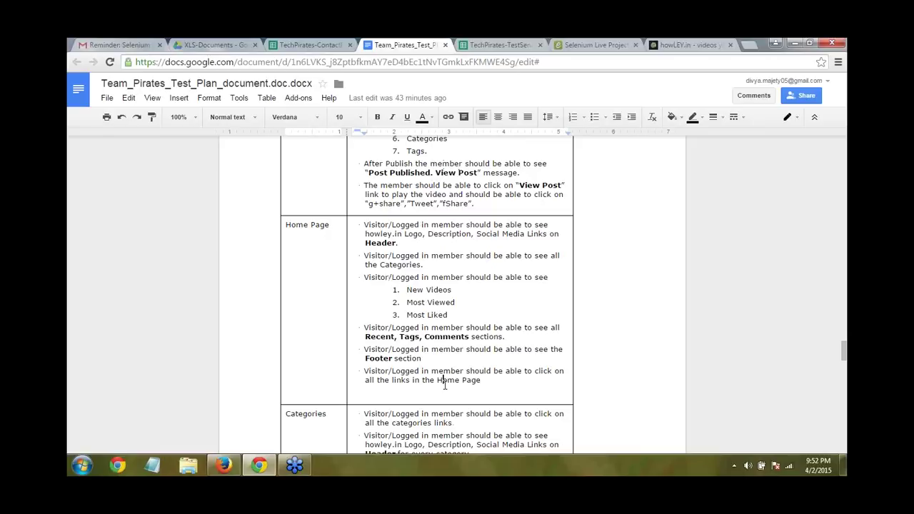
- Read the Categories row's requirements through to their continuation on page 7
left_click(668, 332)
key("Down")
key("Down")
key("Down")
key("Down")
key("Down")
key("Down")
key("Down")
key("Down")
key("Down")
key("Down")
key("Down")
key("Down")
key("Down")
key("Down")
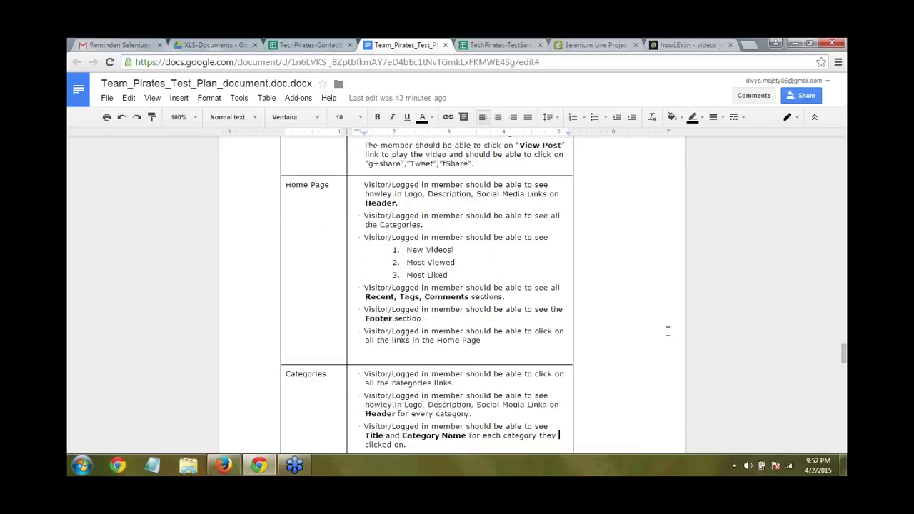
key("Down")
key("Down")
key("Down")
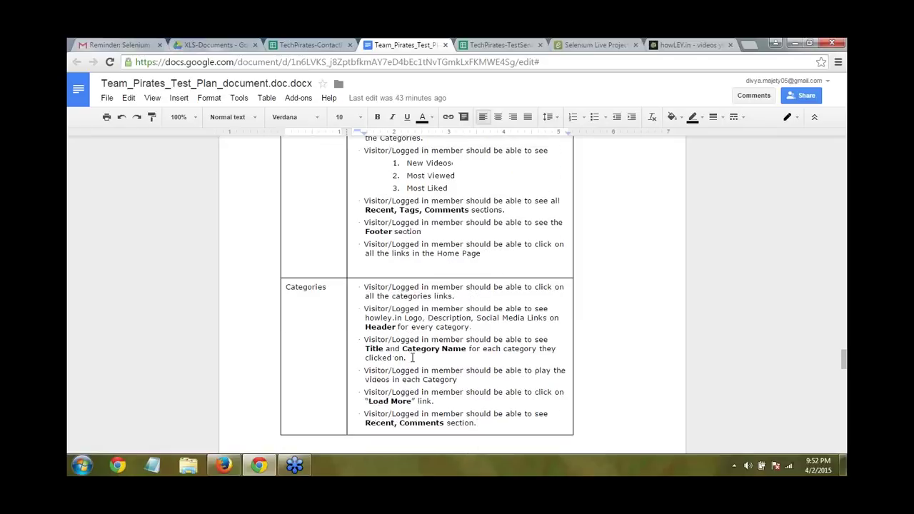
key("Up")
key("Up")
key("Up")
key("Up")
key("Up")
key("Up")
key("Down")
key("Down")
key("Down")
key("Down")
key("Down")
key("Down")
key("Down")
key("Down")
key("Down")
key("Down")
key("Down")
key("Down")
key("Down")
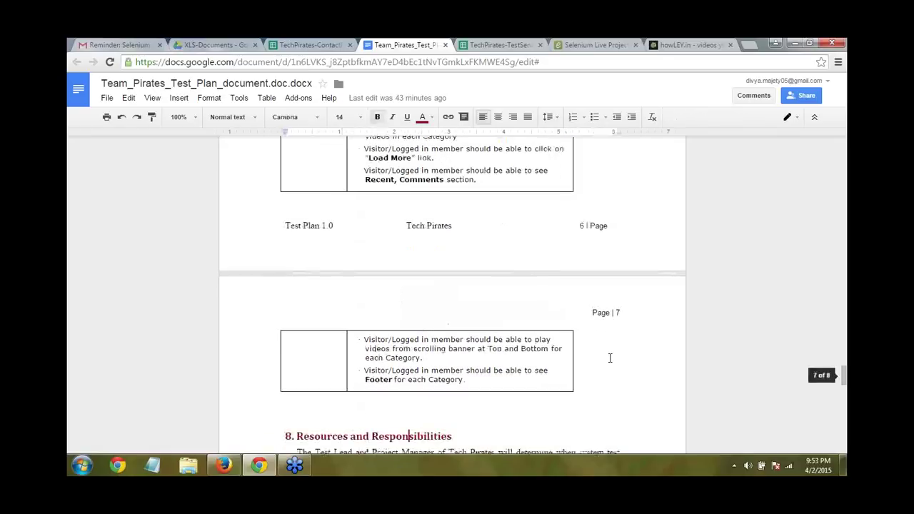
- Examine the Resources and Responsibilities section, including the test team list and the responsibilities table
key("Down")
key("Down")
key("Down")
key("Down")
key("Down")
key("Down")
key("Down")
key("Down")
key("Down")
key("Down")
key("Down")
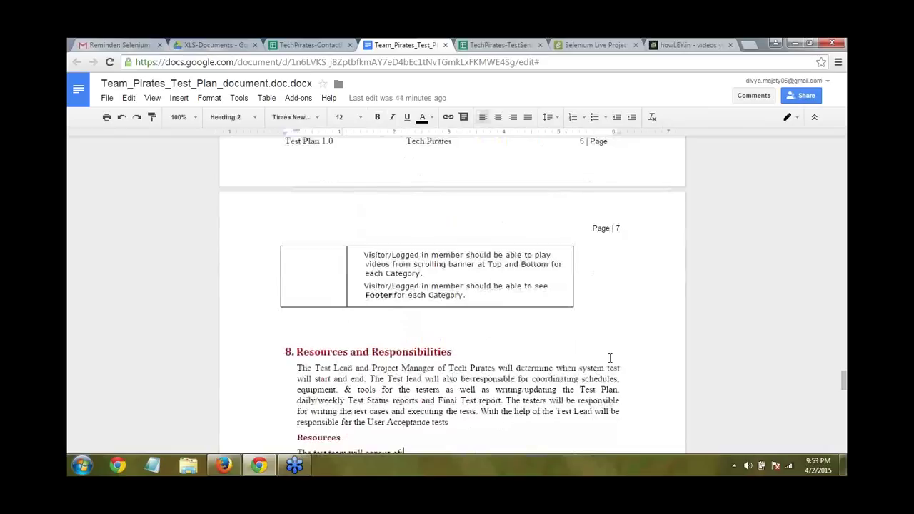
key("Down")
key("Down")
key("Down")
key("Down")
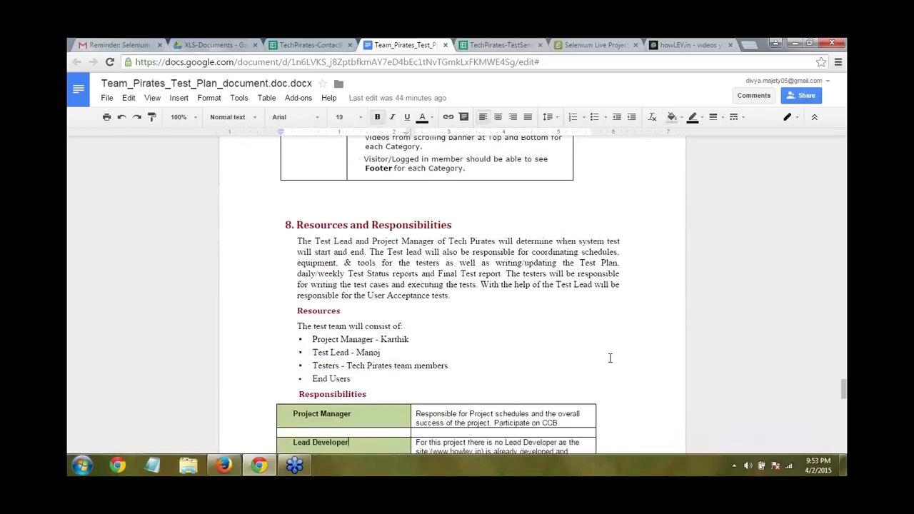
key("Down")
key("Down")
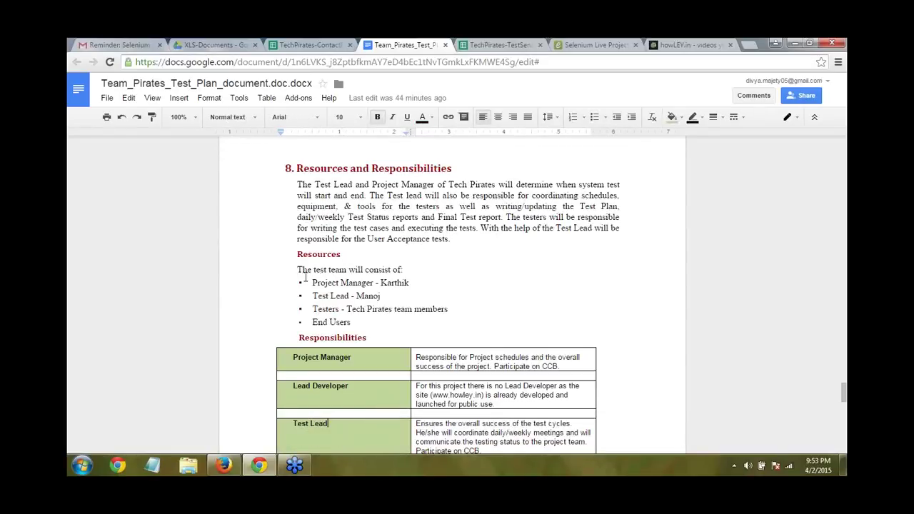
- Highlight the test team list under Resources and move on to the Responsibilities table
left_click_drag(293, 267, 383, 326)
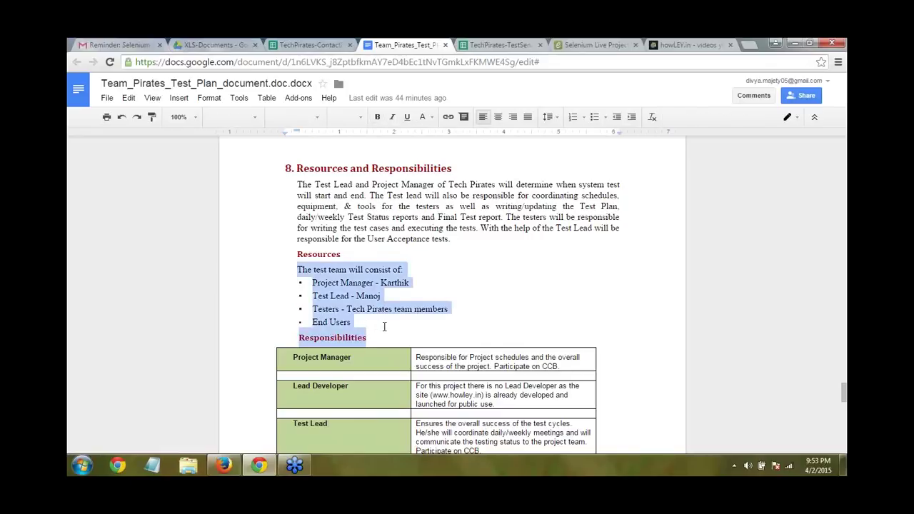
left_click(381, 325)
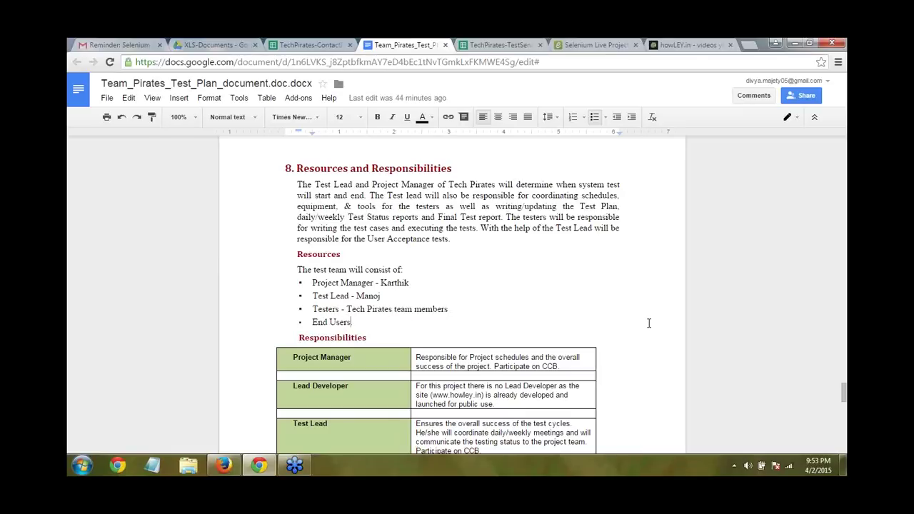
key("Down")
key("Down")
key("Down")
key("Down")
key("Down")
key("Down")
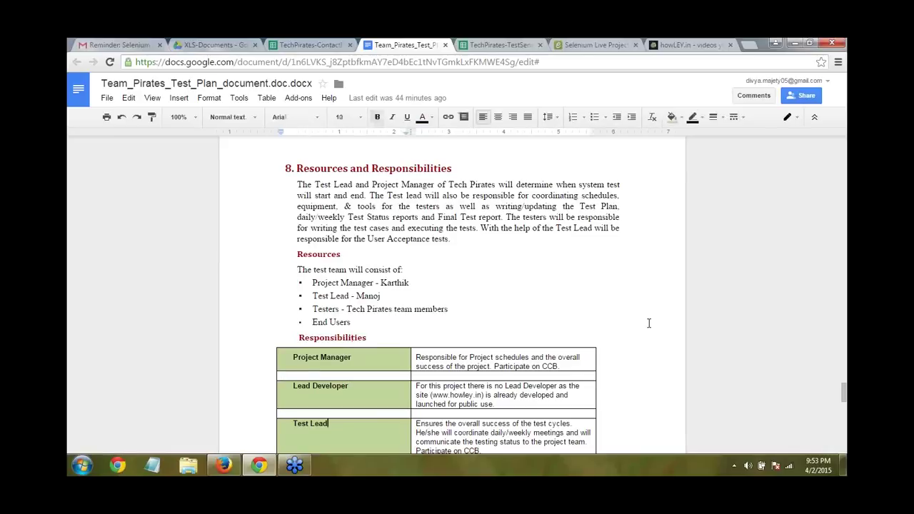
- Read the Responsibilities table from the Project Manager row to the End Users row
key("Down")
key("Down")
key("Down")
key("Down")
key("Down")
key("Down")
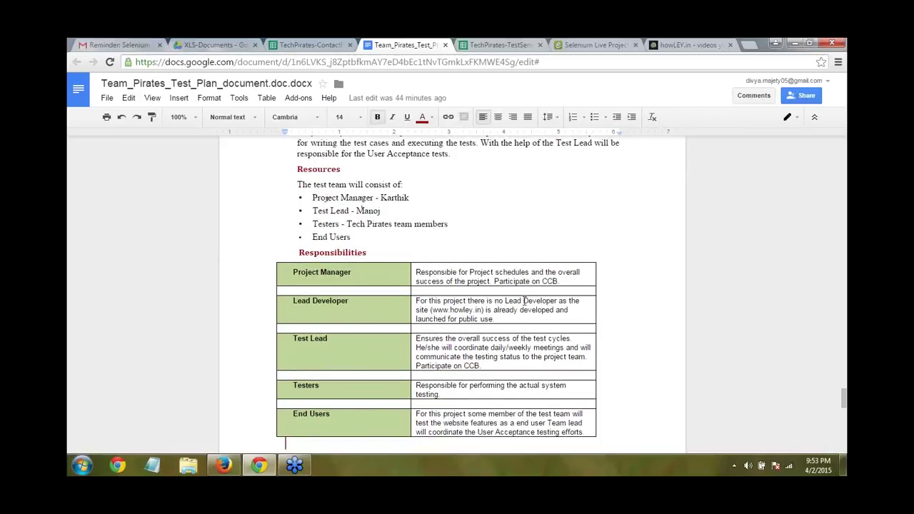
key("Up")
key("Up")
key("Up")
key("Up")
key("Up")
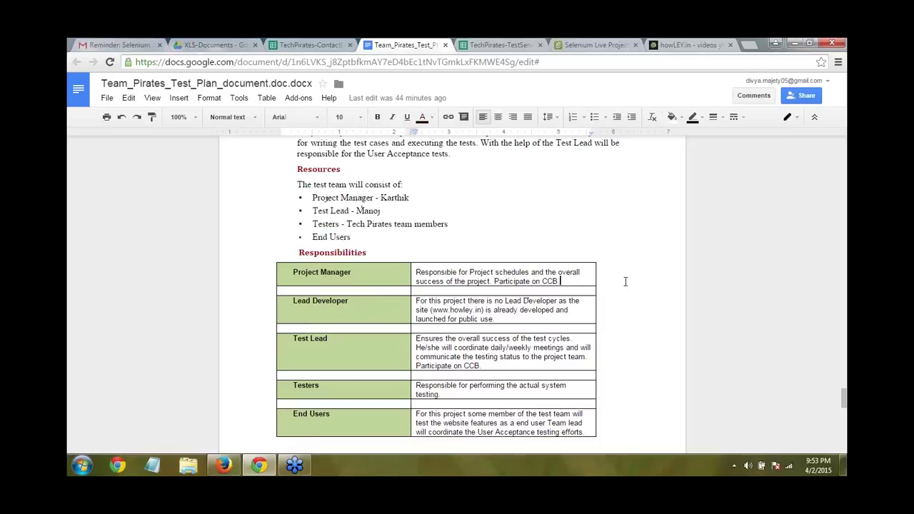
key("Down")
key("Down")
key("Down")
key("Down")
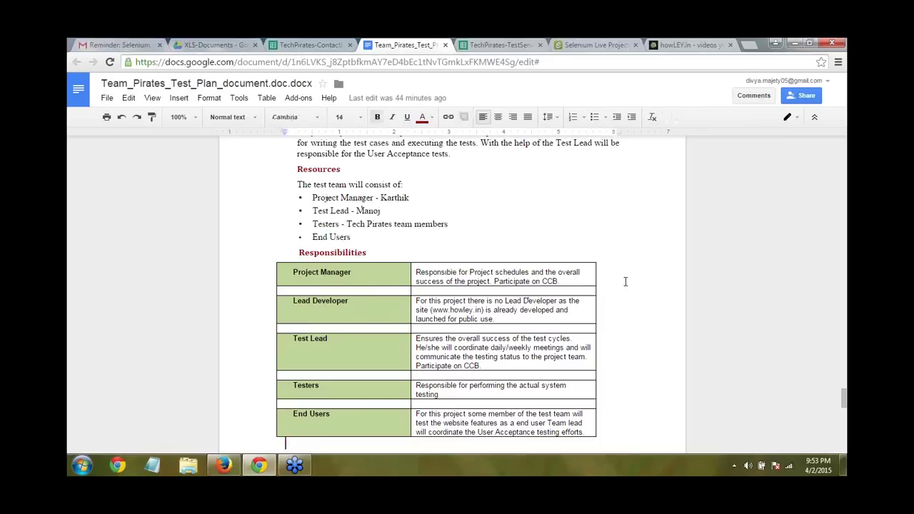
- Read the Test Deliverables section on page 8, covering every listed document and report
key("Down")
key("Down")
key("Down")
key("Down")
key("Down")
key("Down")
key("Down")
key("Down")
key("Down")
key("Down")
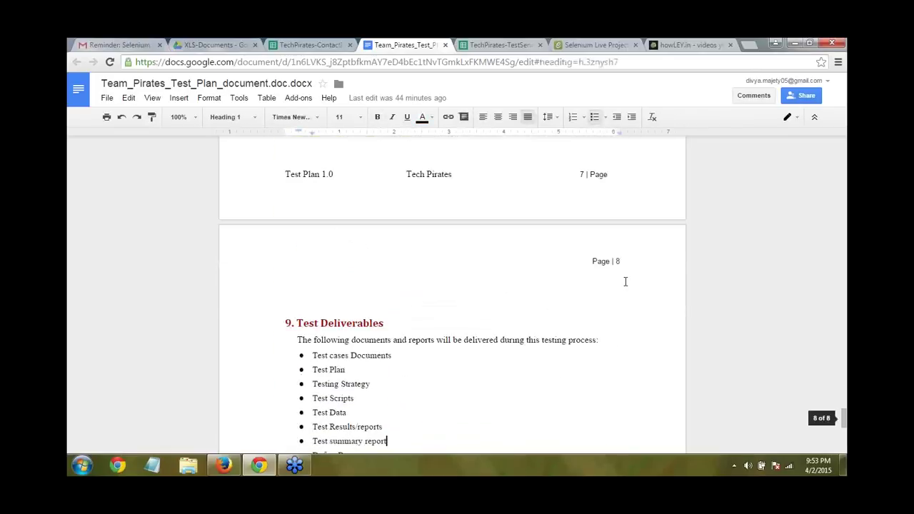
key("Down")
key("Down")
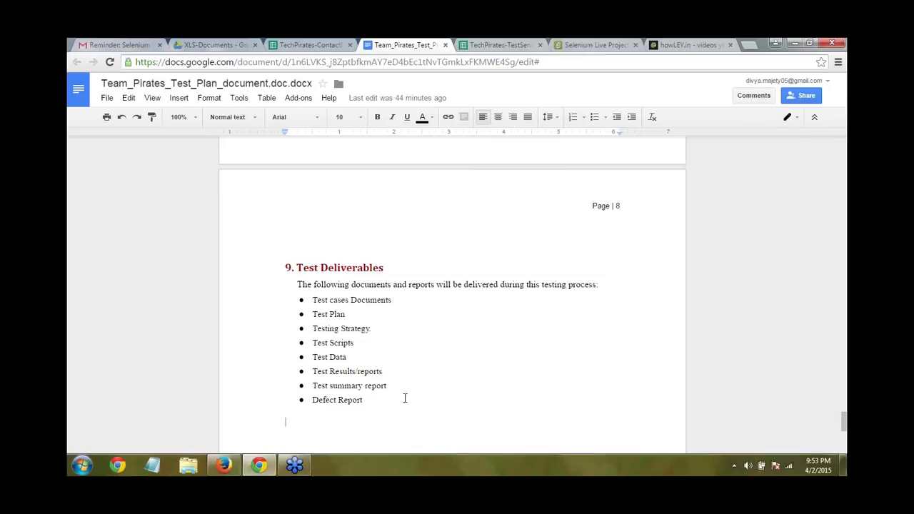
key("Up")
key("Up")
key("Up")
key("Up")
key("Up")
key("Up")
key("Up")
key("Up")
key("Up")
key("Up")
key("Up")
key("Down")
key("Down")
key("Down")
key("Down")
key("Down")
key("Down")
key("Down")
key("Down")
key("Down")
key("Down")
key("Down")
key("Down")
scroll(743, 258, "down", 3)
- Return to the cover page at the start of the test plan document
key("Up")
key("Up")
key("Up")
key("Up")
key("Up")
key("Up")
key("Up")
key("Up")
key("Up")
key("Up")
key("Up")
key("Up")
key("Up")
key("Up")
key("Up")
key("Up")
key("Up")
key("Up")
key("Up")
key("Up")
key("Up")
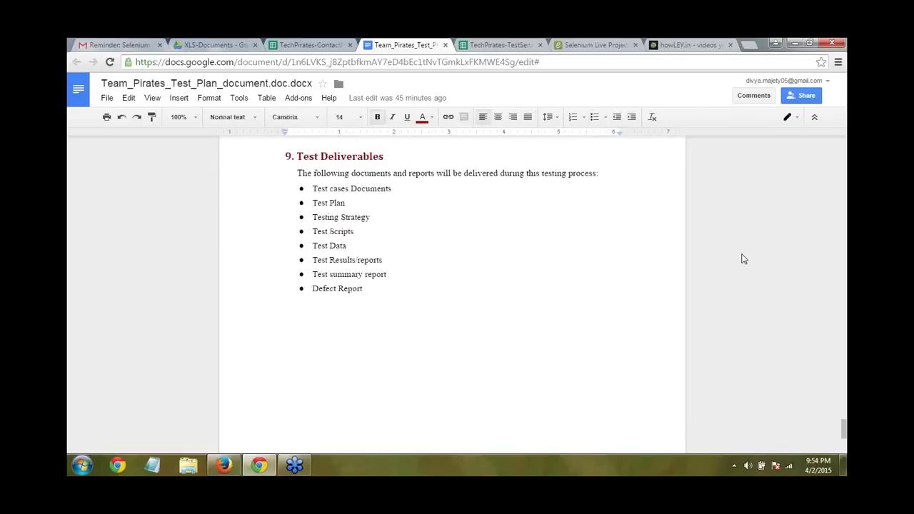
key("Up")
key("Up")
key("Up")
key("Up")
key("Up")
key("Up")
key("Up")
key("Up")
key("Up")
key("Up")
key("Up")
key("Up")
key("Up")
key("Up")
key("Up")
key("Up")
key("Up")
key("Up")
key("Up")
key("Up")
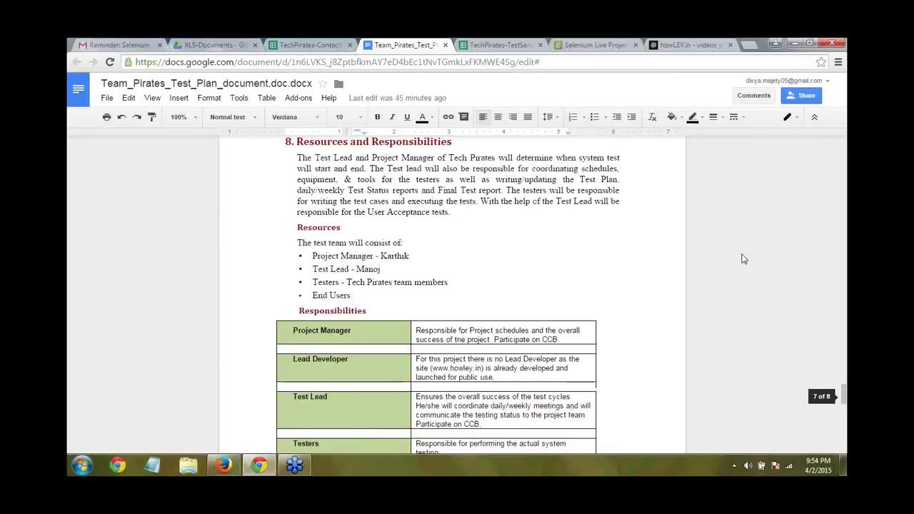
key("Up")
key("Up")
key("Up")
key("Up")
key("Up")
key("Up")
key("Up")
key("Up")
key("Up")
key("Up")
key("Up")
key("Up")
key("Up")
key("Up")
key("Up")
key("Up")
key("Up")
key("Up")
key("Up")
key("Up")
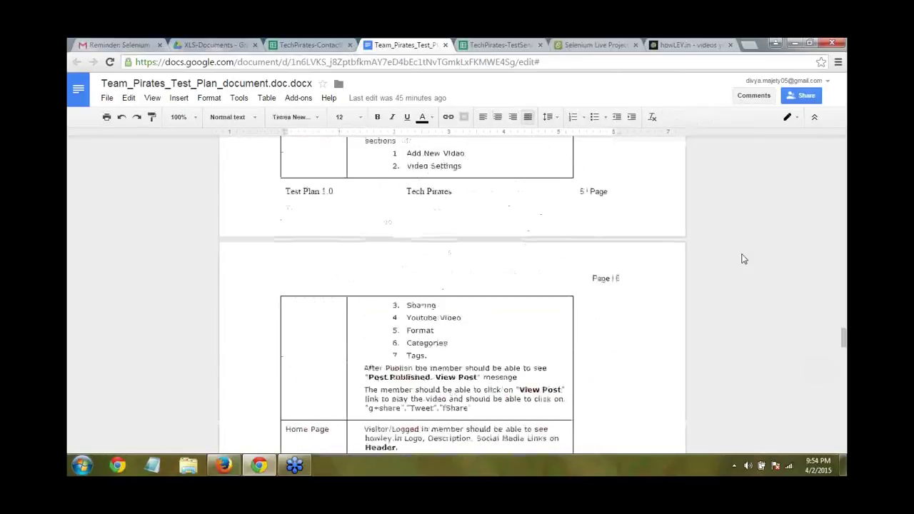
key("Up")
key("Up")
key("Up")
key("Up")
key("Up")
key("Up")
key("Up")
key("Up")
key("Up")
key("Up")
key("Up")
key("Up")
key("Up")
key("Up")
key("Up")
key("Up")
key("Up")
key("Up")
key("Up")
key("Up")
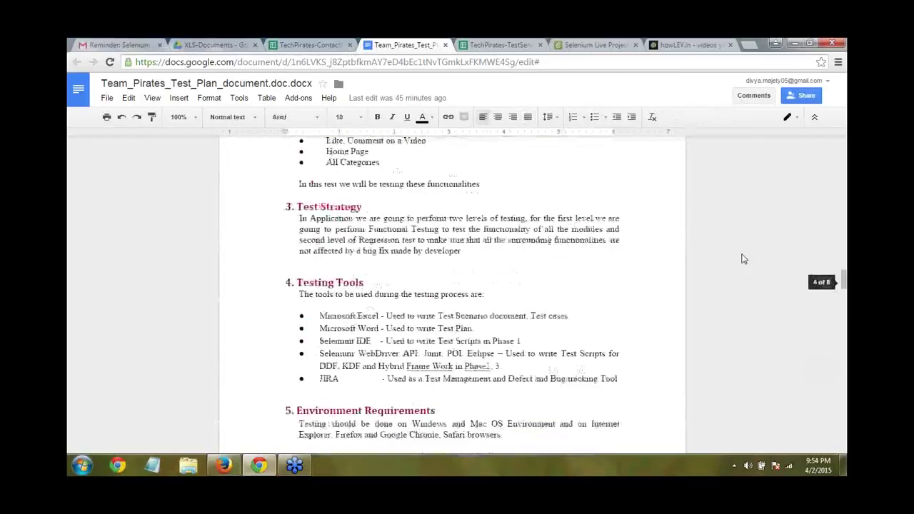
key("Up")
key("Up")
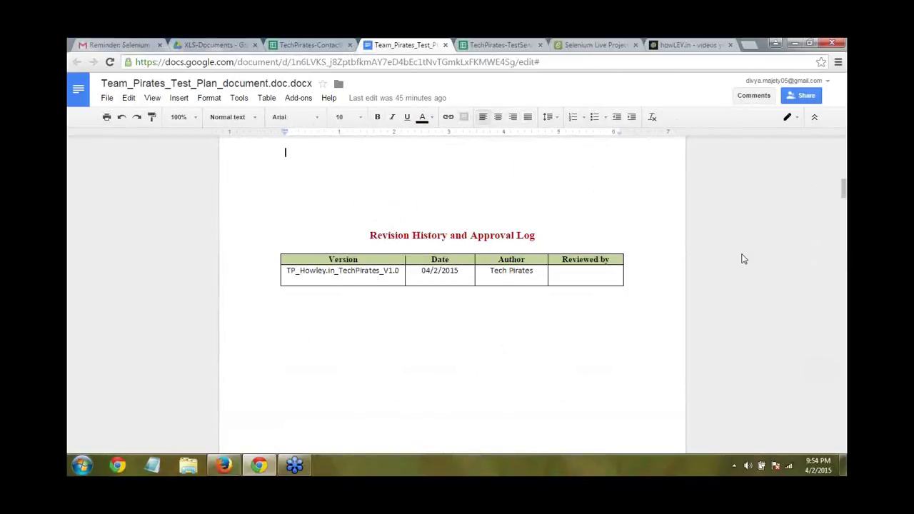
key("Up")
key("Up")
key("Up")
key("Up")
key("Up")
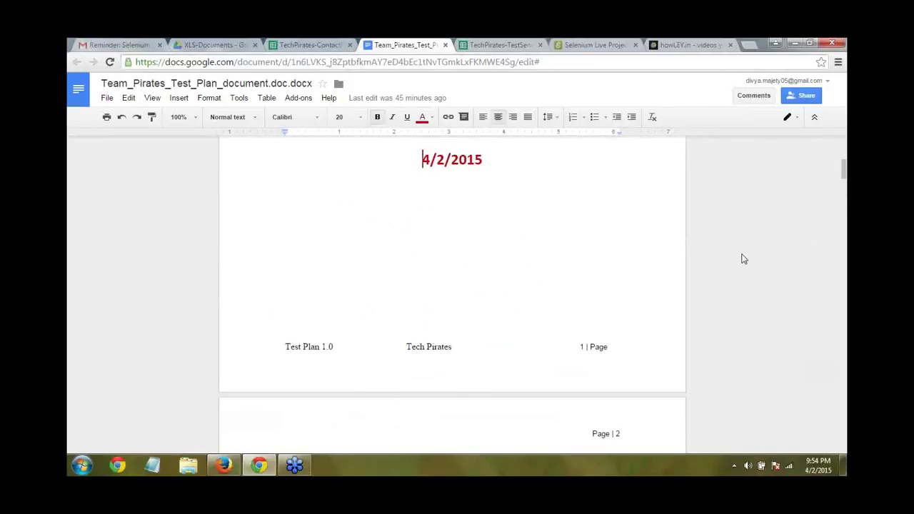
key("Up")
key("Up")
key("Up")
key("Up")
key("Up")
key("Up")
key("Up")
key("Up")
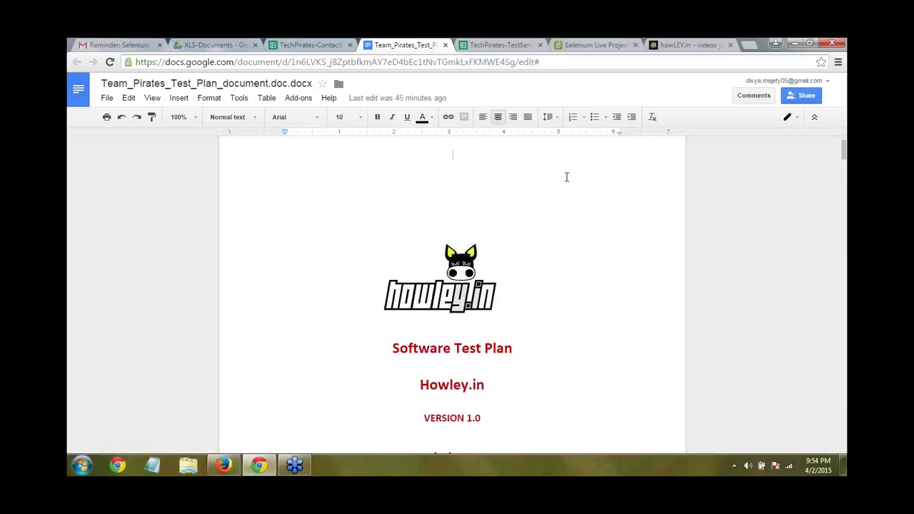
- Switch to the TechPirates-TestSenarios spreadsheet and review its Automation Plan, Test Scenarios, Registration and Login sheets
left_click(498, 42)
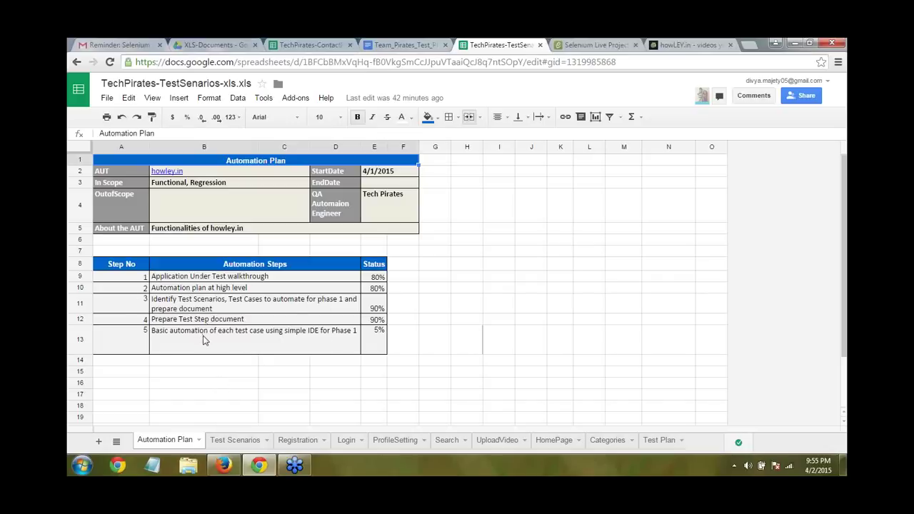
left_click(236, 440)
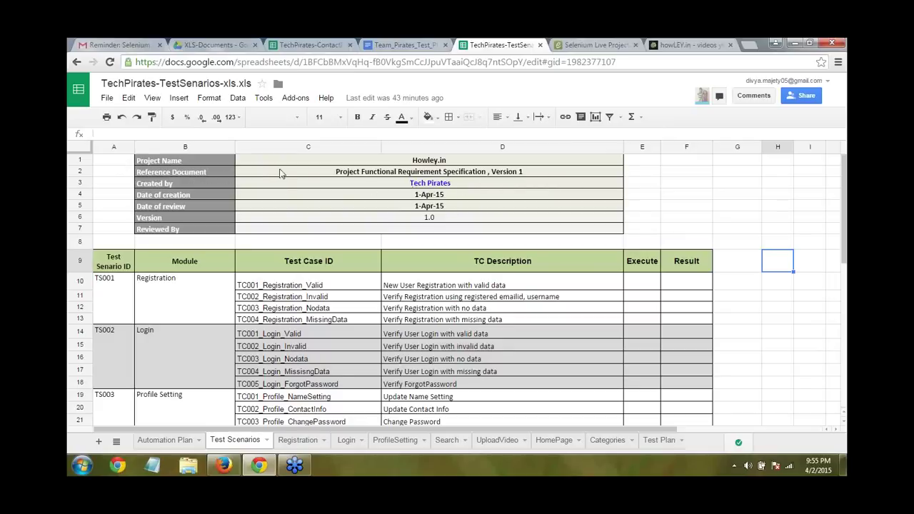
left_click(382, 176)
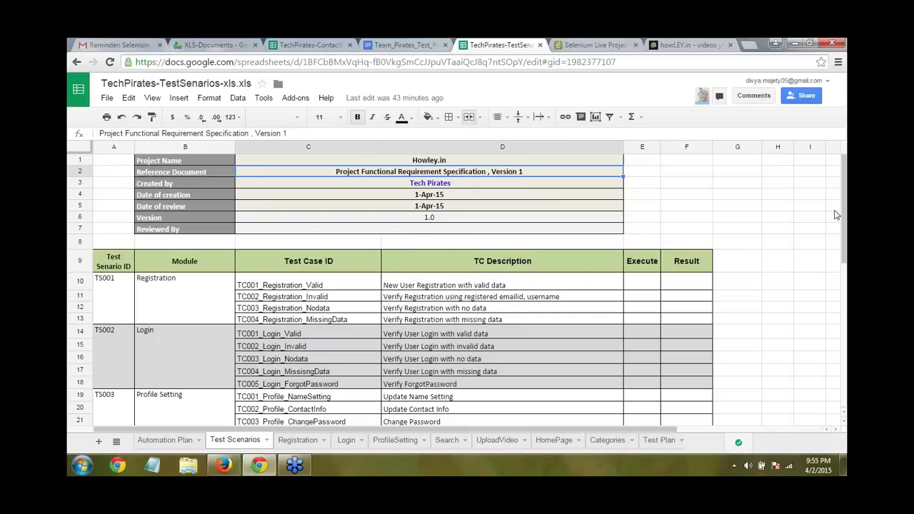
scroll(845, 225, "down", 1)
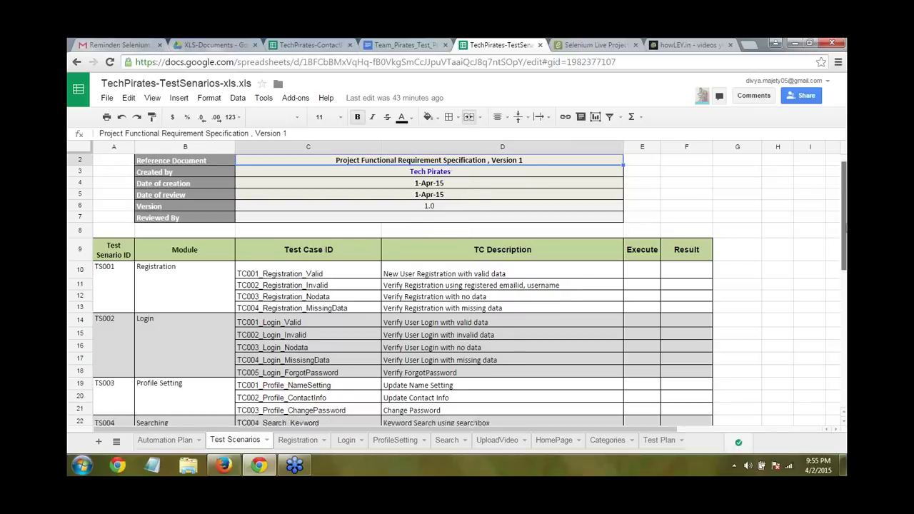
scroll(846, 225, "down", 2)
scroll(845, 225, "down", 2)
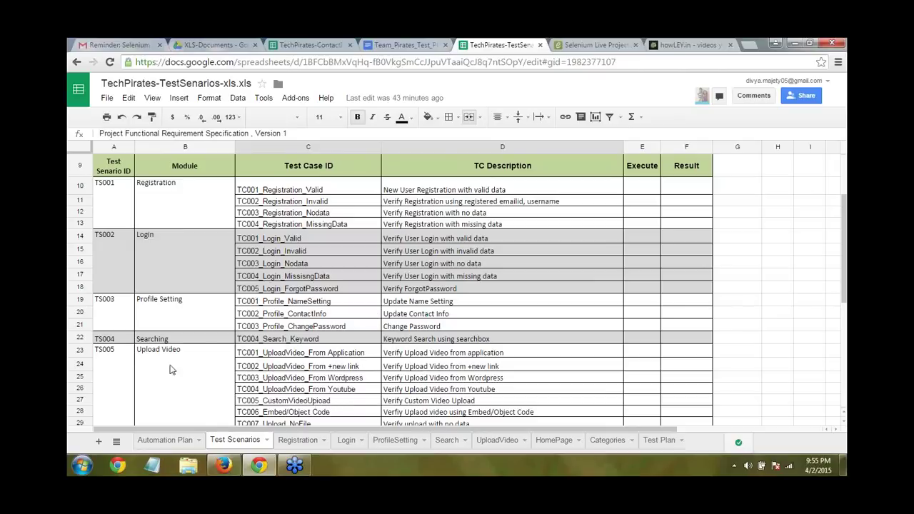
left_click(300, 442)
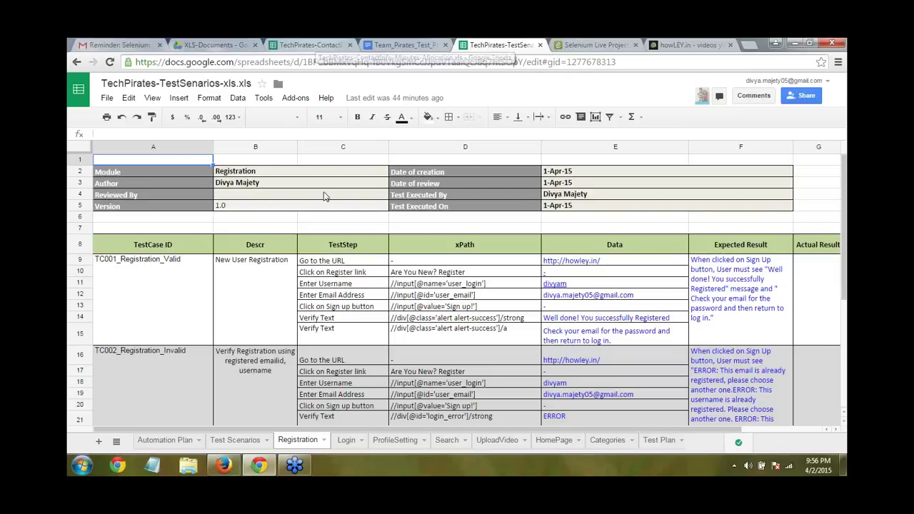
left_click(347, 441)
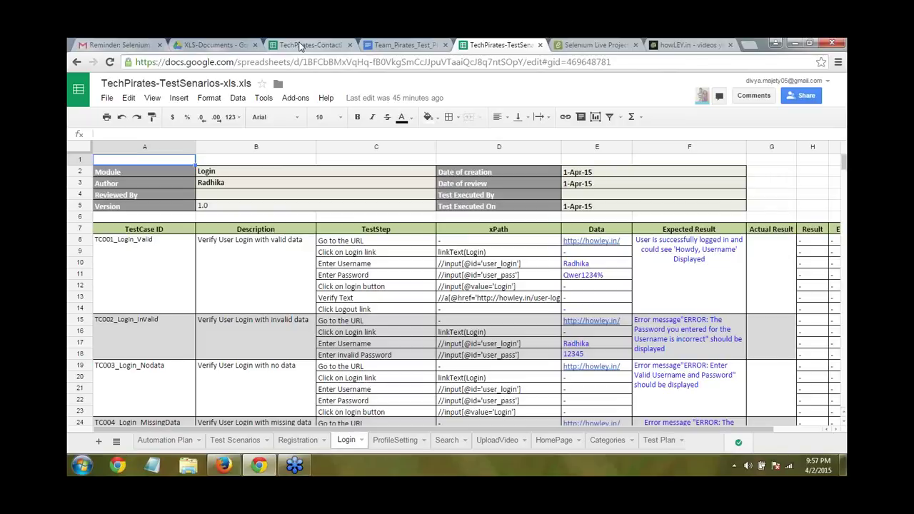
- Review the Contact Info, Meeting and Module Allocation sheets of the TechPirates-ContactInfo-Minutes-Allocation workbook
left_click(300, 45)
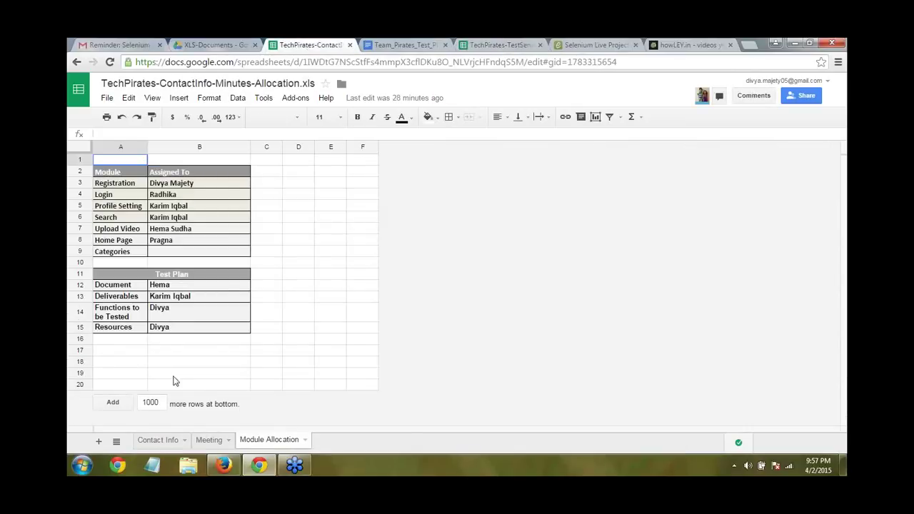
left_click(156, 446)
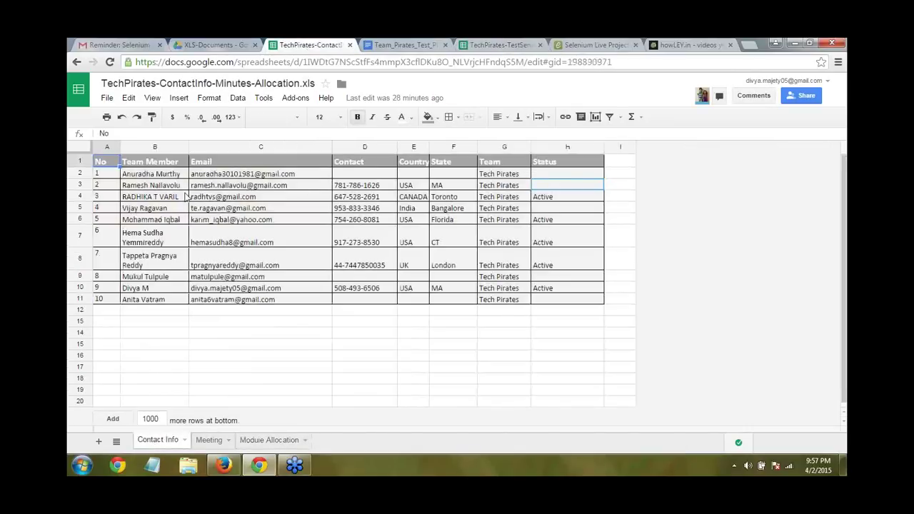
left_click(440, 358)
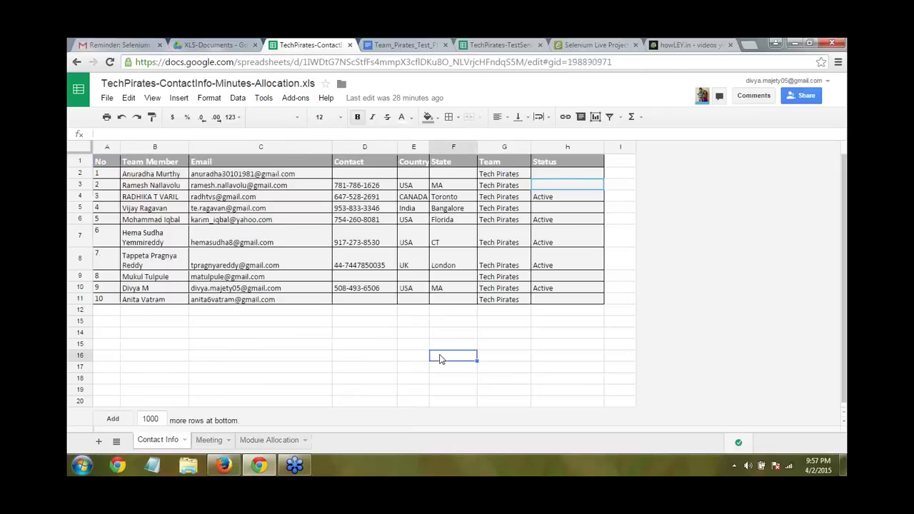
left_click(212, 441)
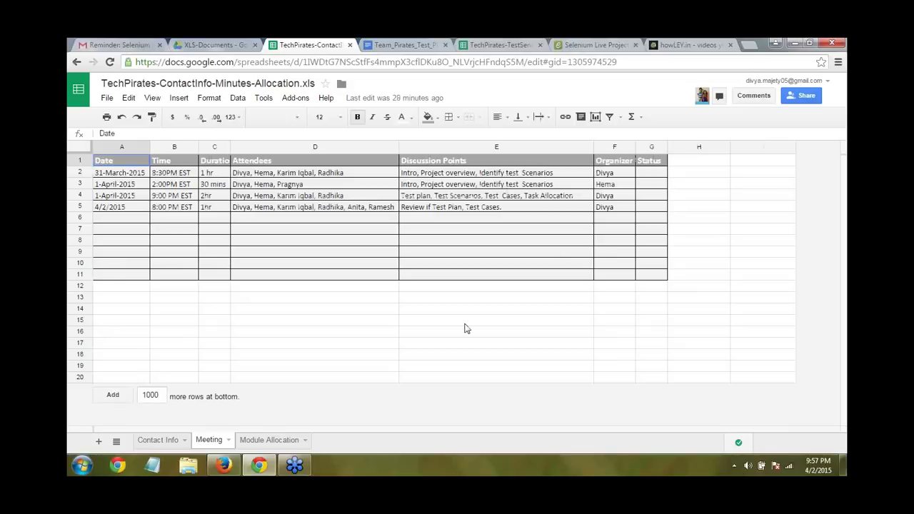
left_click(269, 442)
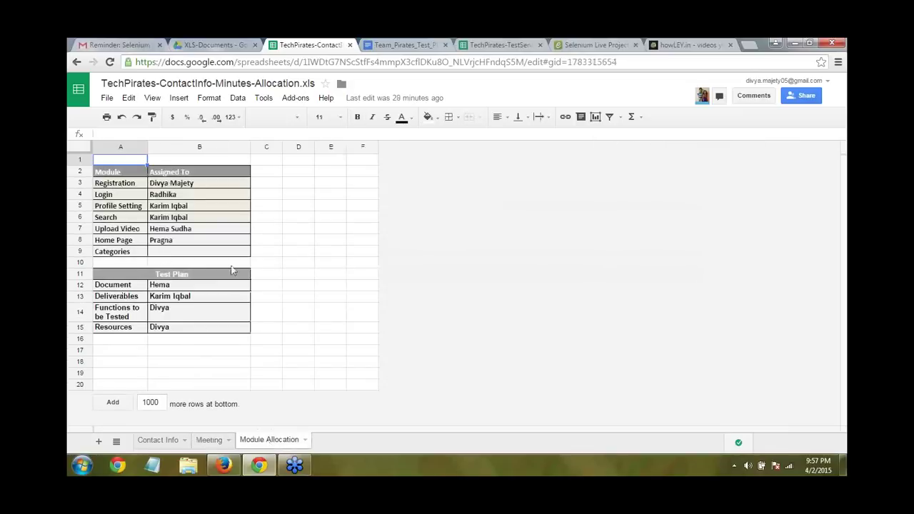
left_click(359, 246)
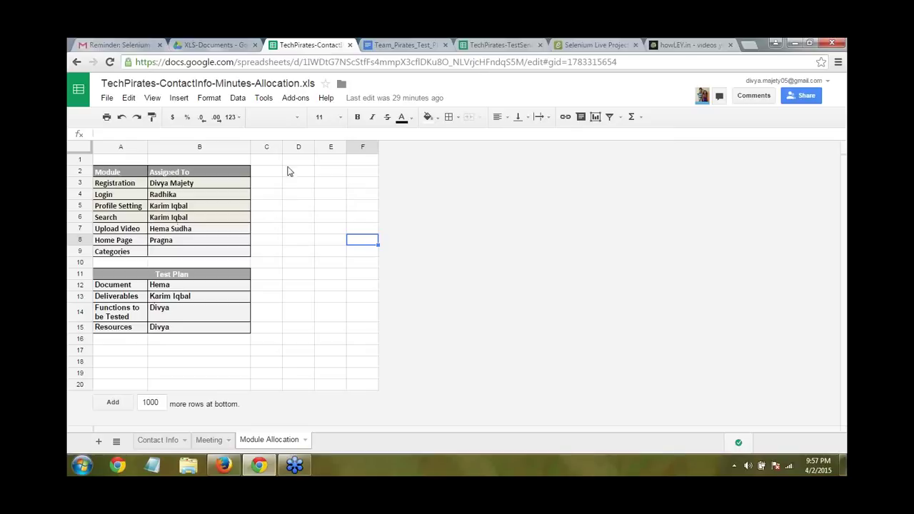
- Return to the TechPirates-TestSenarios workbook and revisit the ProfileSetting, Registration, Test Scenarios and Automation Plan sheets
left_click(500, 44)
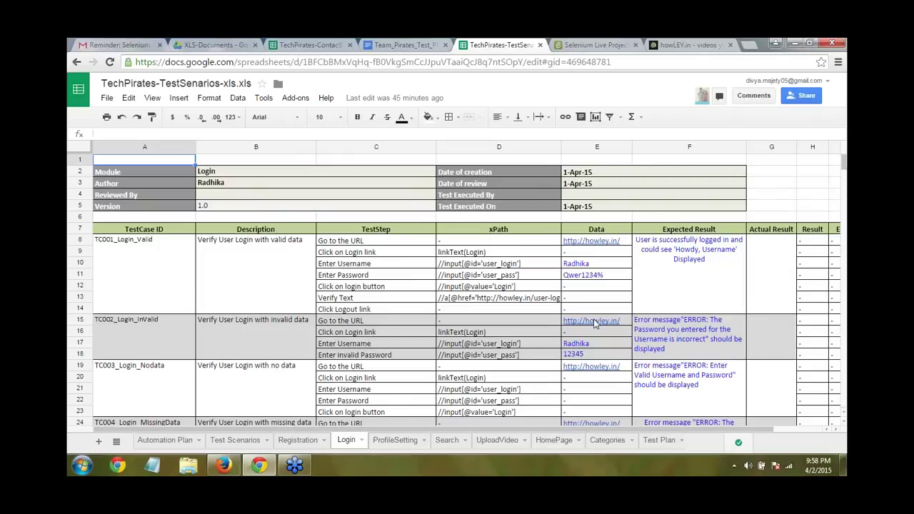
left_click(398, 447)
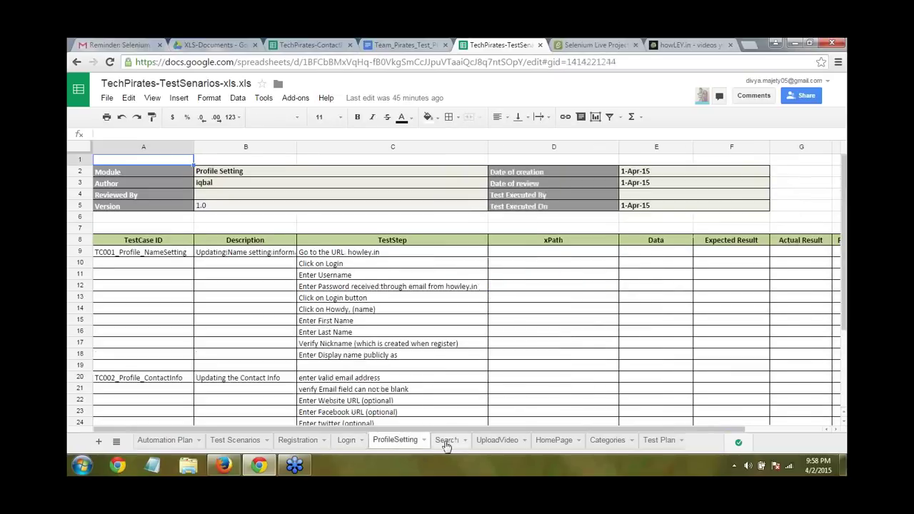
left_click(289, 445)
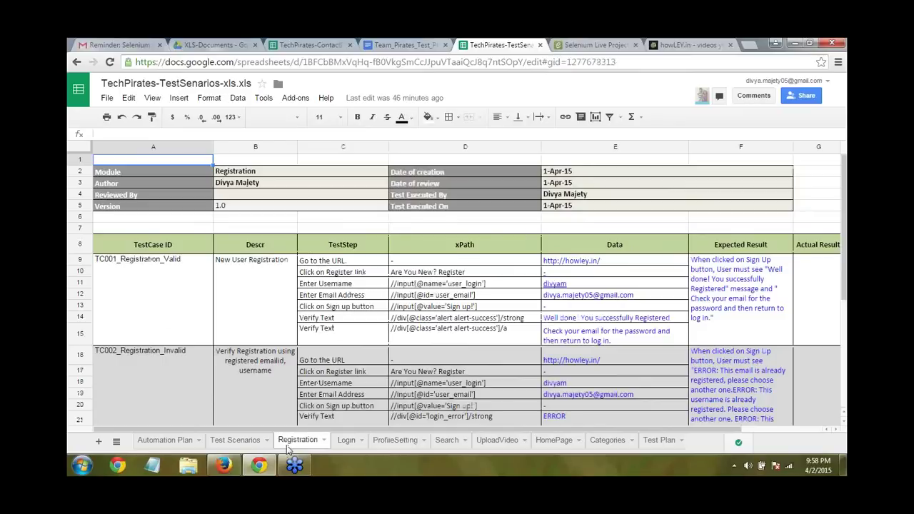
left_click(237, 442)
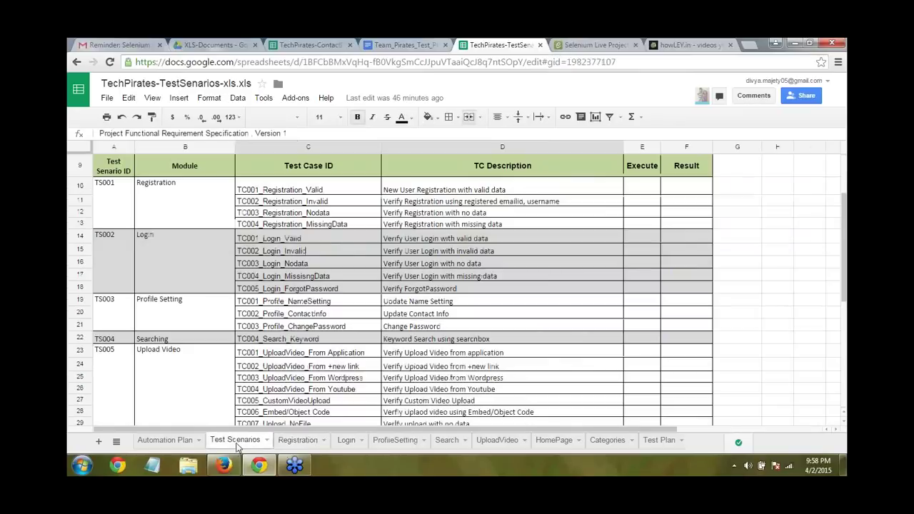
left_click(167, 442)
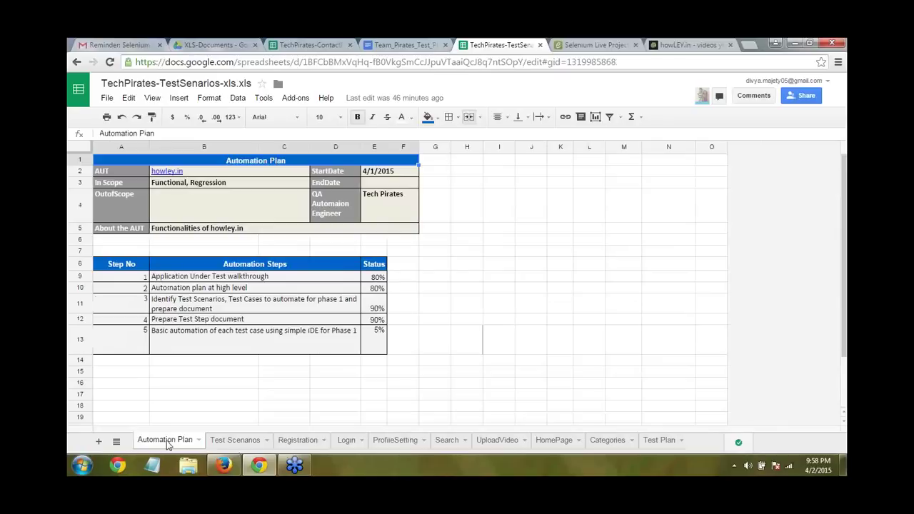
left_click(300, 442)
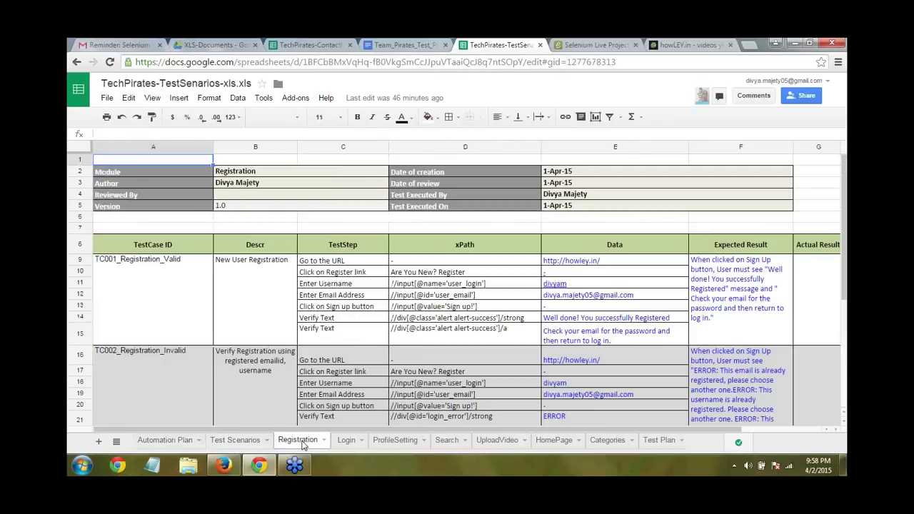
left_click(175, 441)
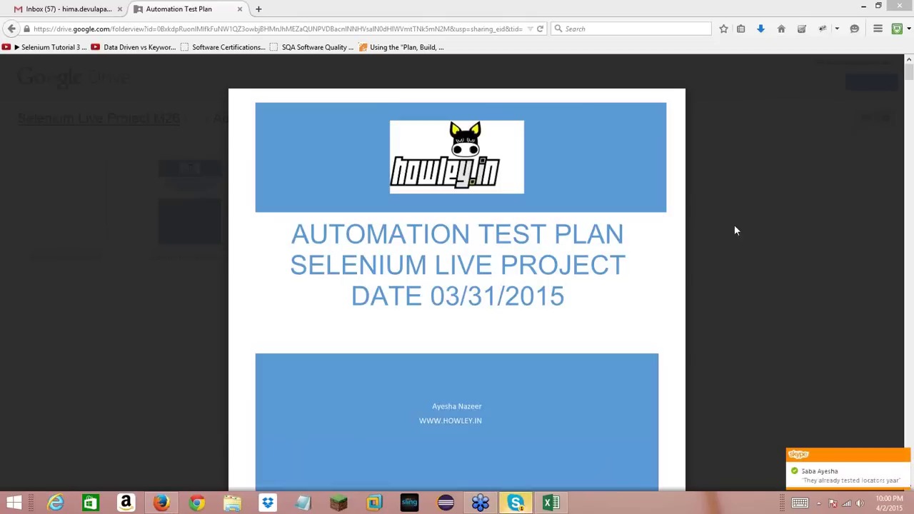
- Sign out of Skype and close its sign-in window over the Automation Test Plan document
right_click(516, 505)
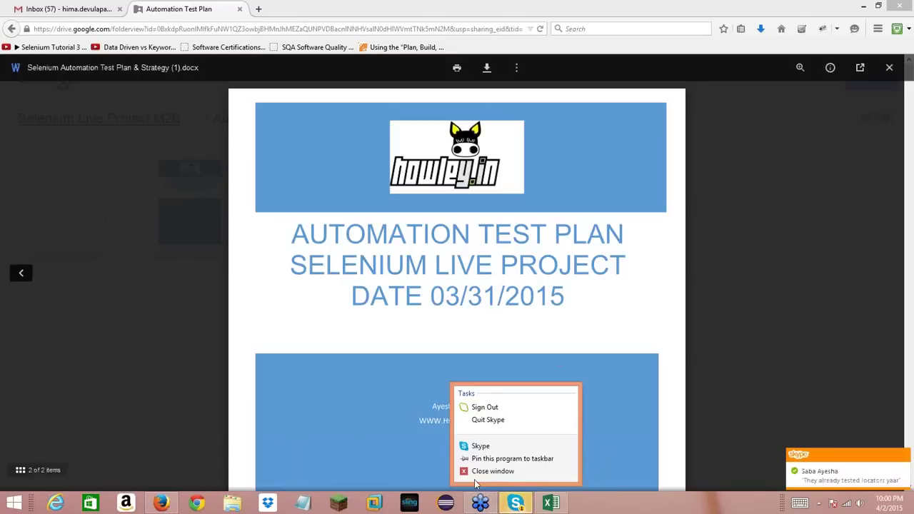
left_click(488, 468)
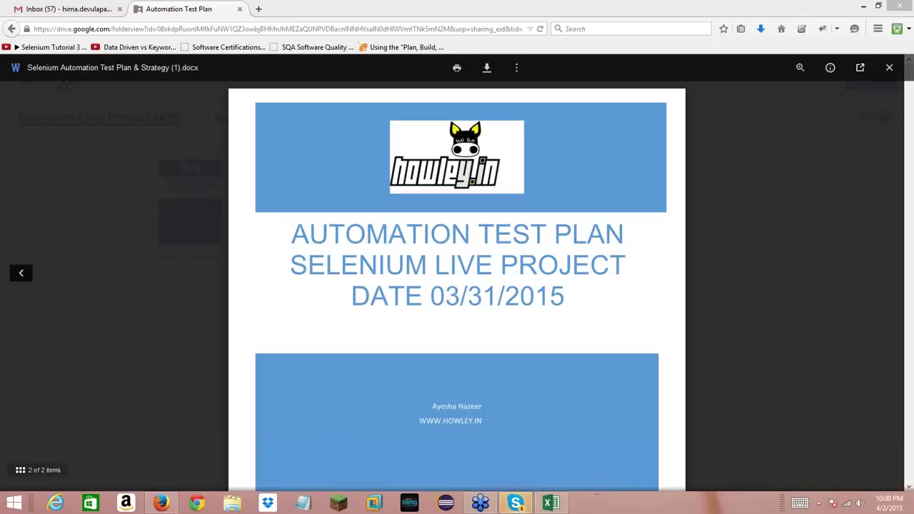
right_click(516, 504)
left_click(488, 473)
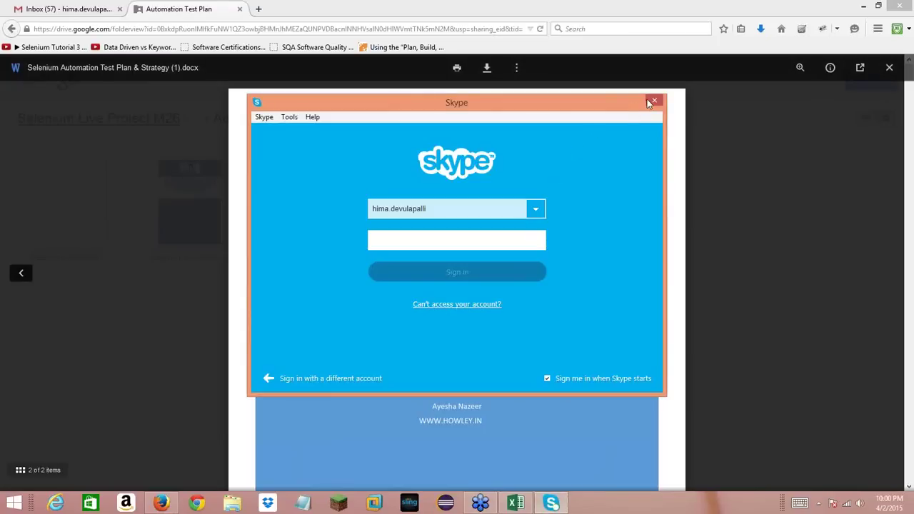
left_click(647, 100)
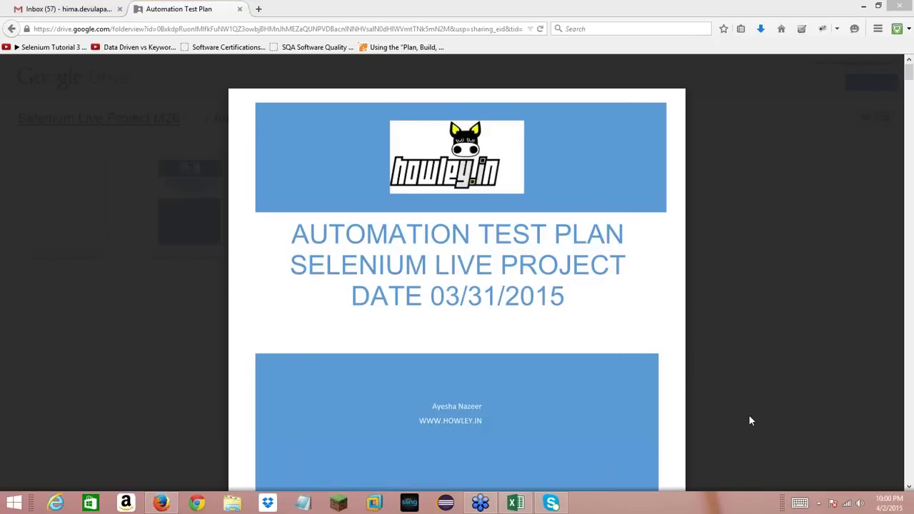
left_click(712, 418)
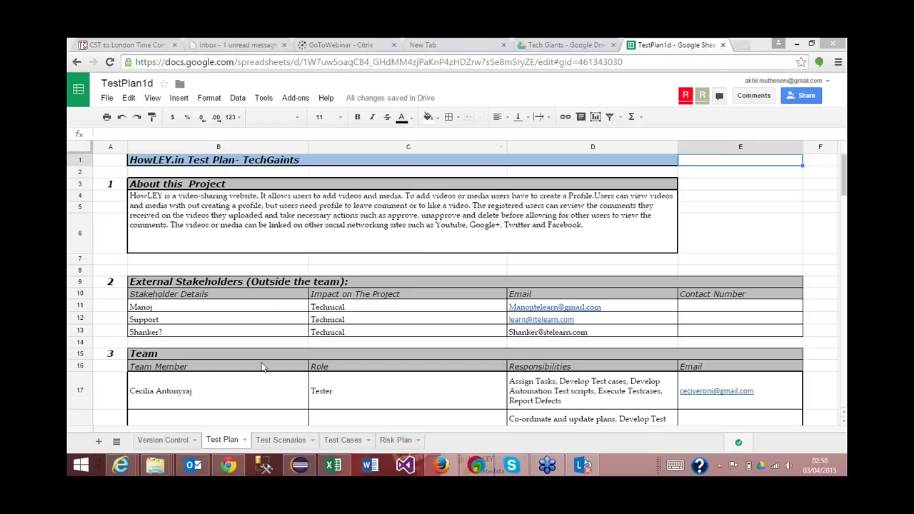
- Review the Version Control sheet of TestPlan1d and the About this Project section of its Test Plan sheet
left_click(185, 441)
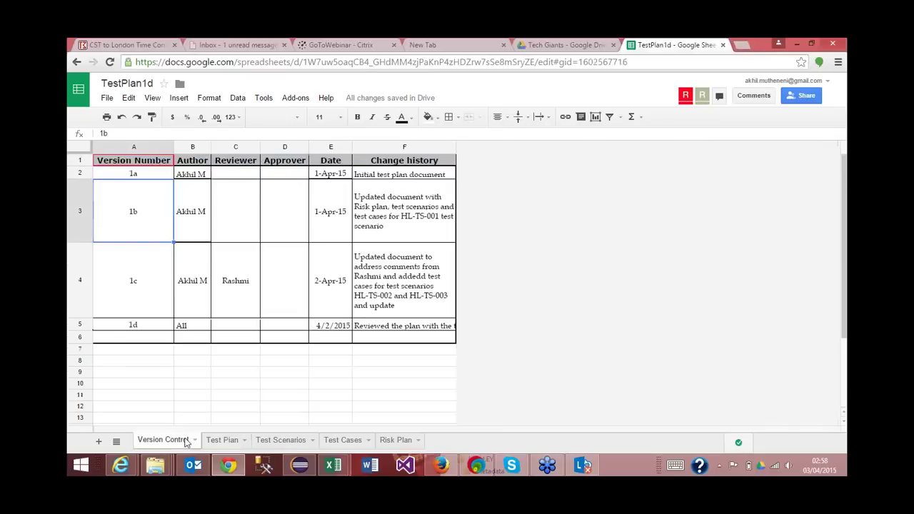
left_click(229, 441)
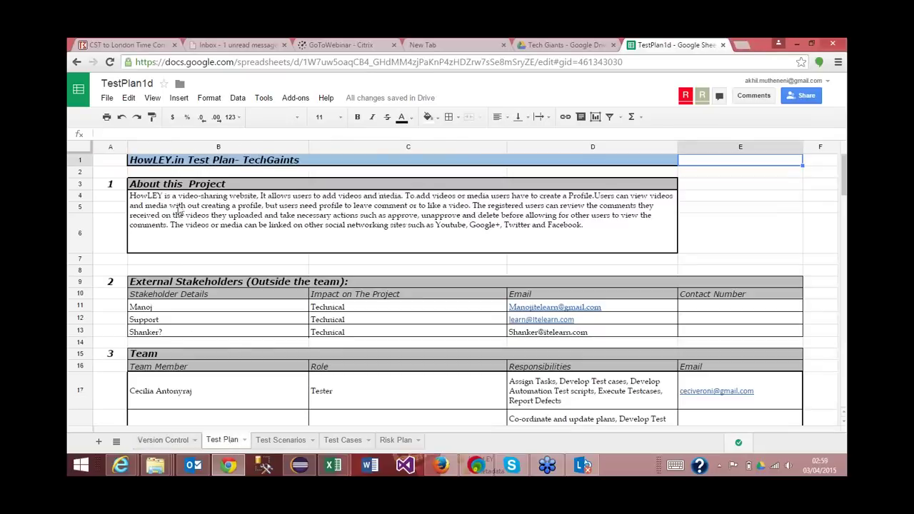
left_click(177, 208)
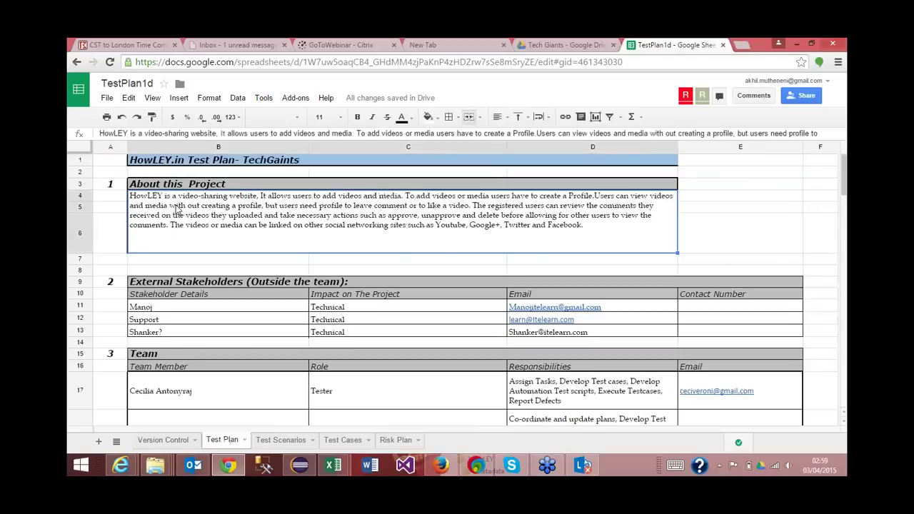
key("Down")
key("Down")
key("Down")
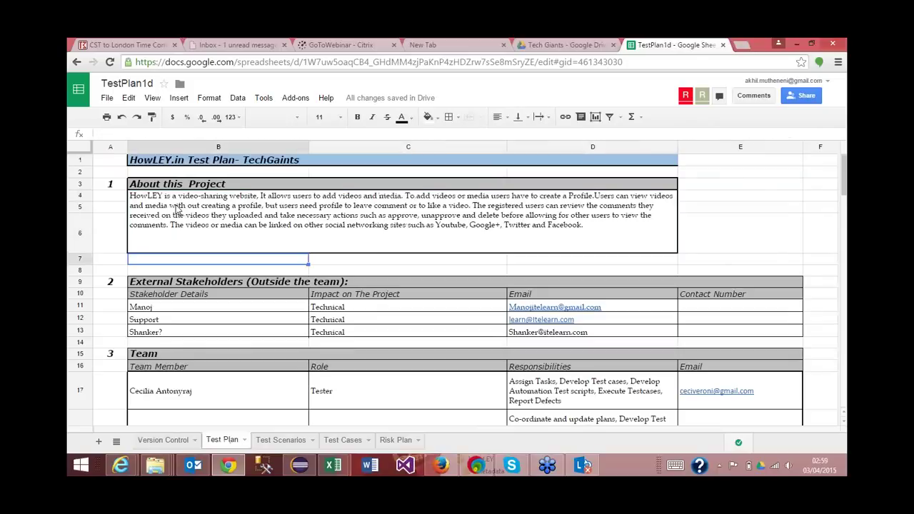
- Go through the External Stakeholders table down to the header row of the Team table
key("Down")
key("Down")
key("Down")
key("Down")
key("Down")
key("Down")
key("Down")
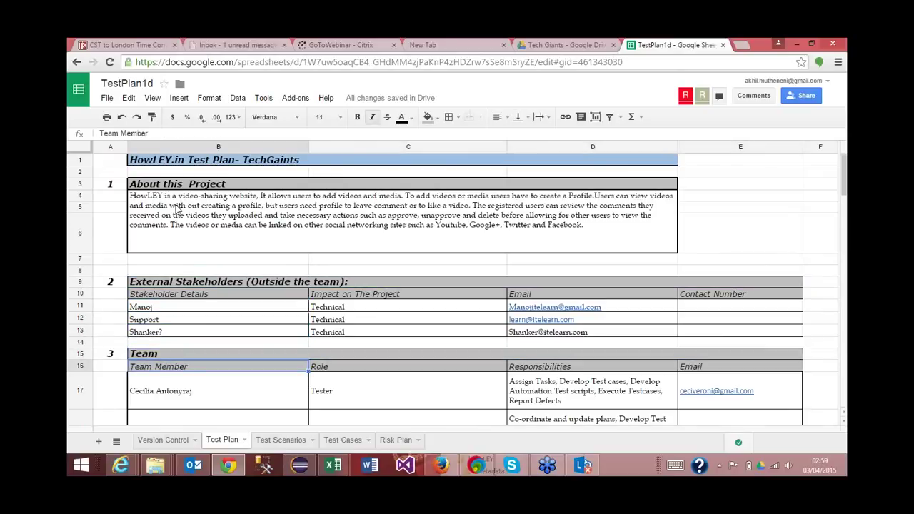
- Read the Team table row by row, covering each member's role and responsibilities through row 25
key("Down")
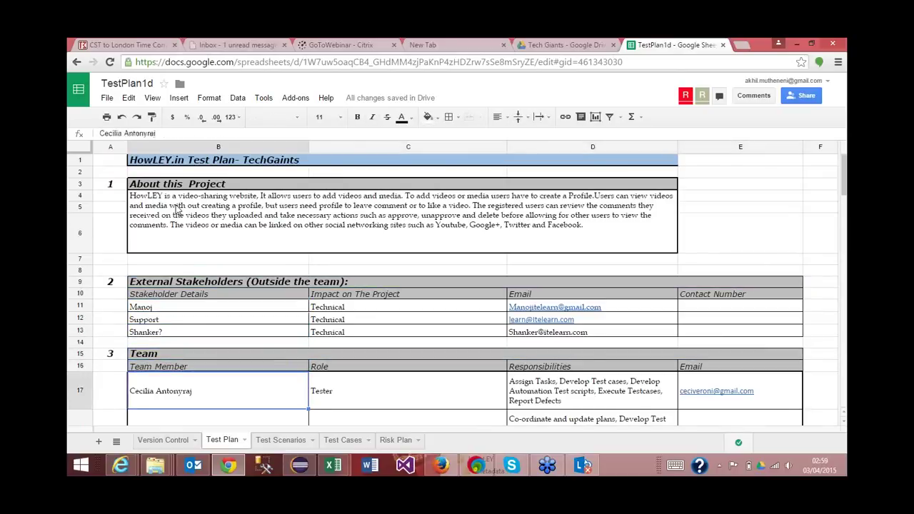
key("Down")
key("Down")
key("Down")
key("Down")
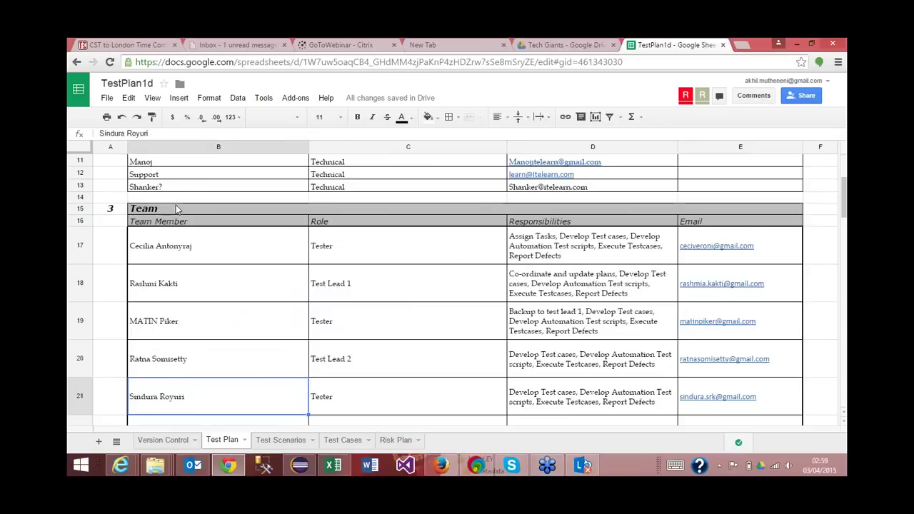
key("Down")
key("Down")
key("Down")
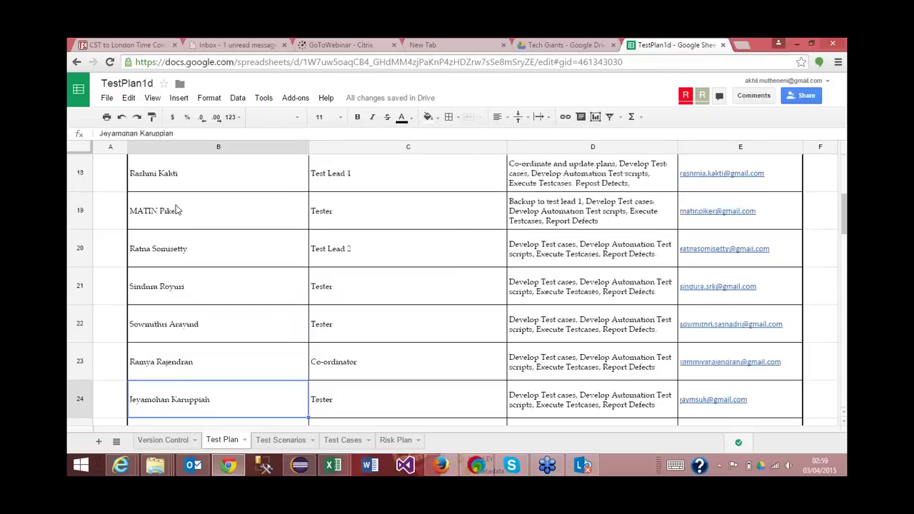
key("Down")
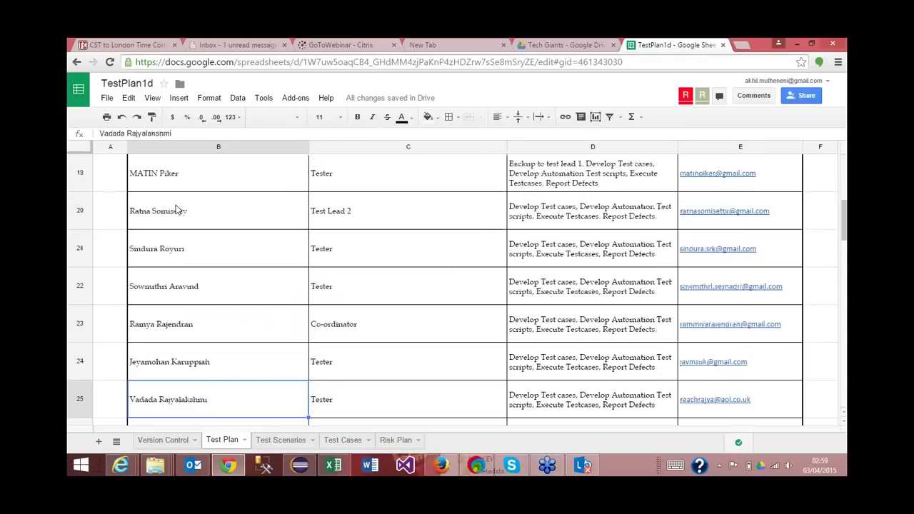
- Move past the last Team row to the Test Scenarios entry in the Deliverables list
key("Down")
key("Down")
key("Down")
key("Down")
key("Down")
key("Down")
key("Down")
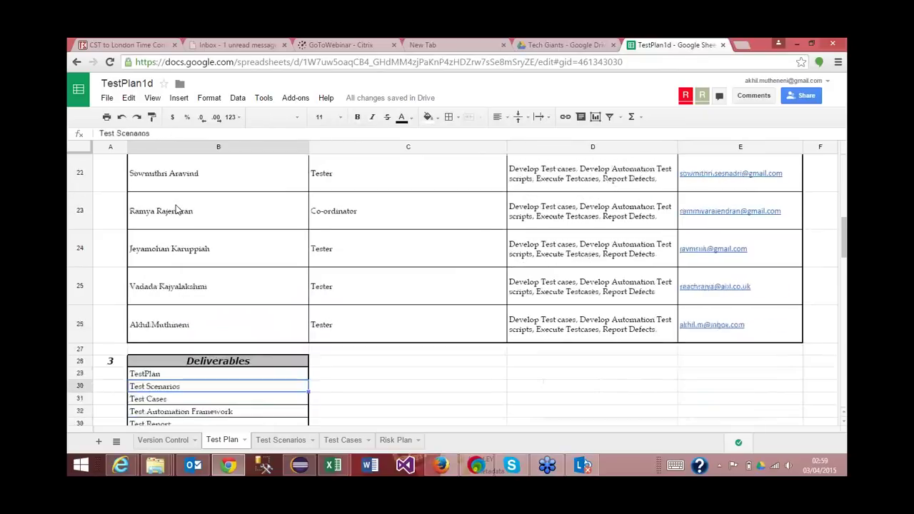
- Go through the remaining Deliverables entries to Defect Report and move on to the Objectives heading
key("Down")
key("Down")
key("Down")
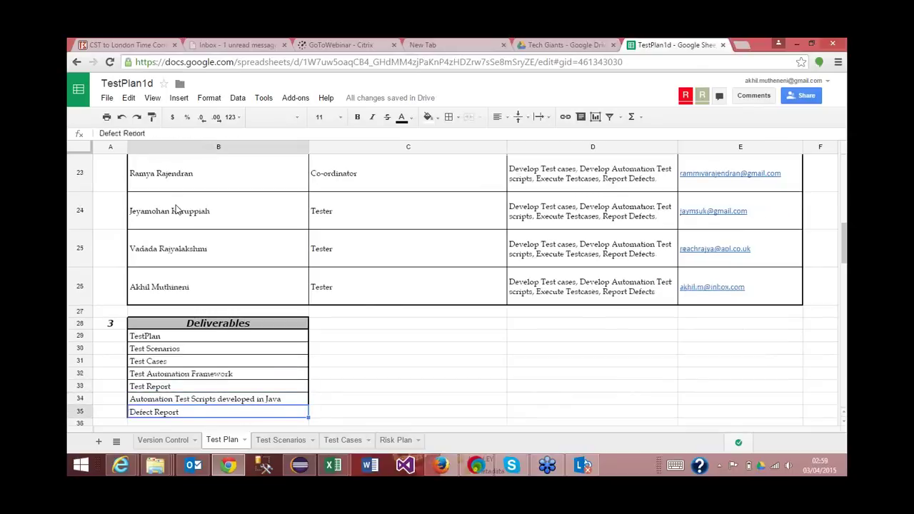
key("Down")
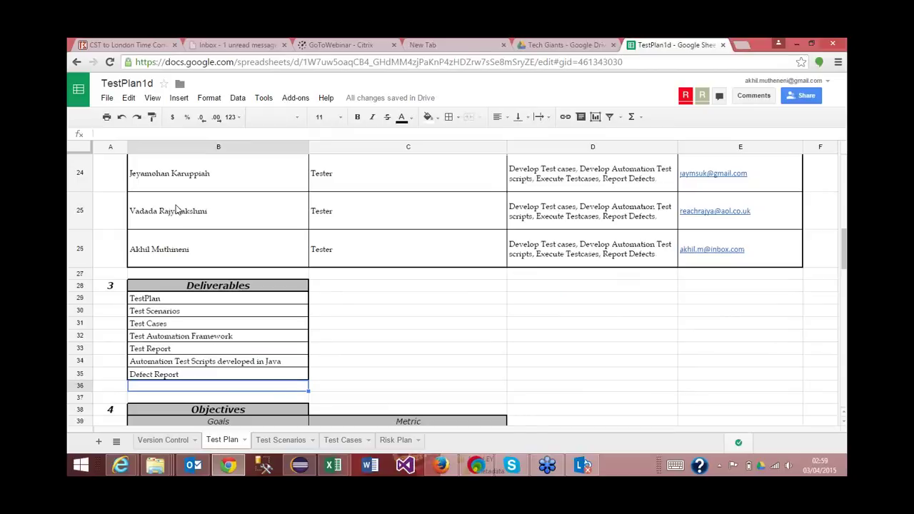
key("Down")
key("Down")
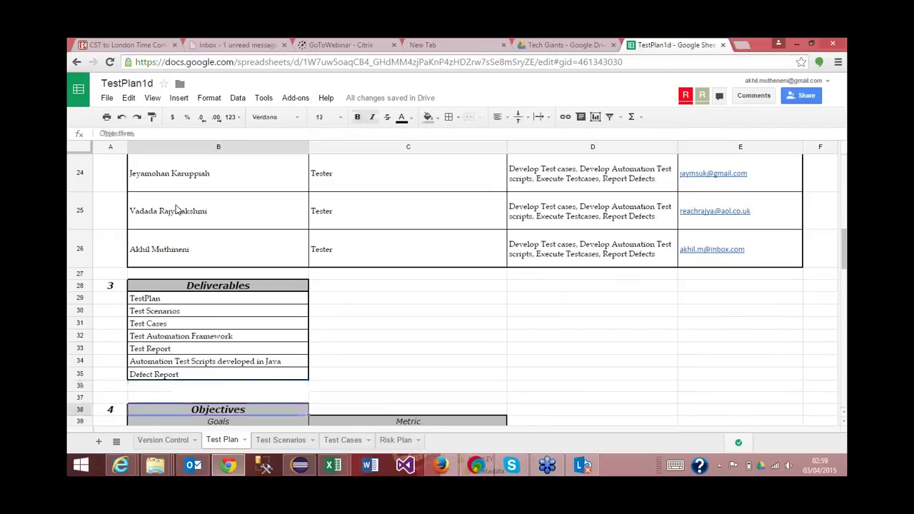
- Read the goals and metrics in the Objectives table down to the empty row 44
key("Down")
key("Down")
key("Down")
key("Down")
key("Down")
key("Down")
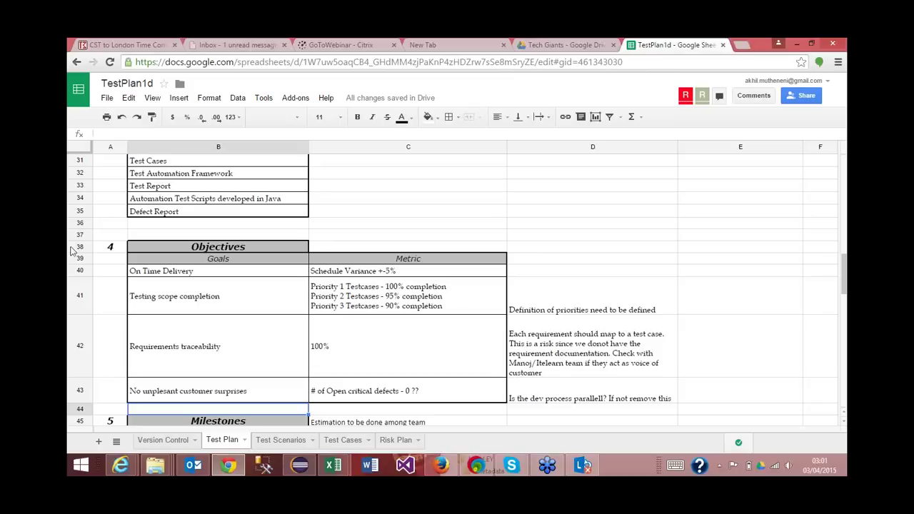
- Examine the Requirements traceability goal and the customer surprises goal across to its note in column D
double_click(240, 346)
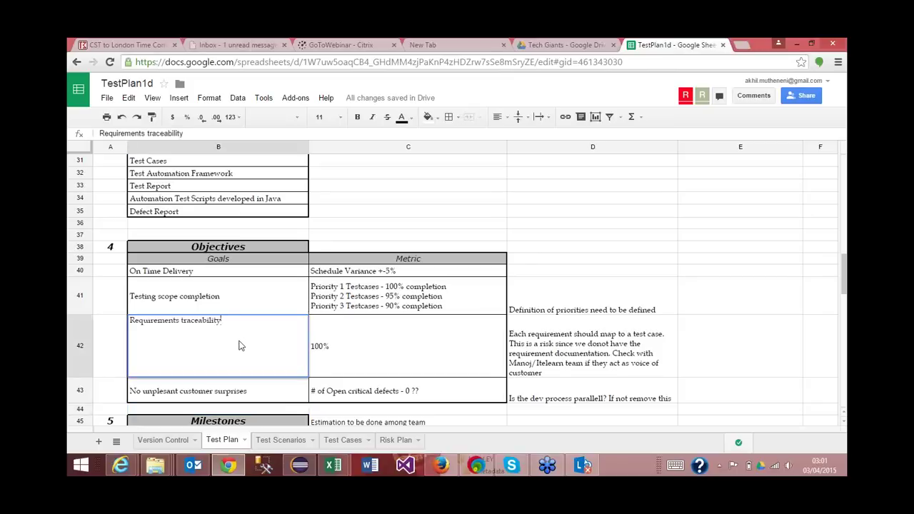
key("Return")
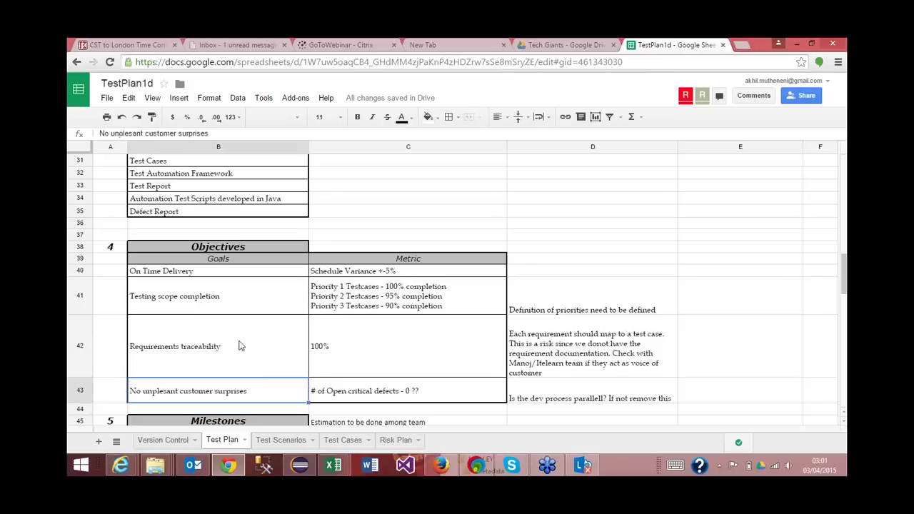
key("Right")
key("Right")
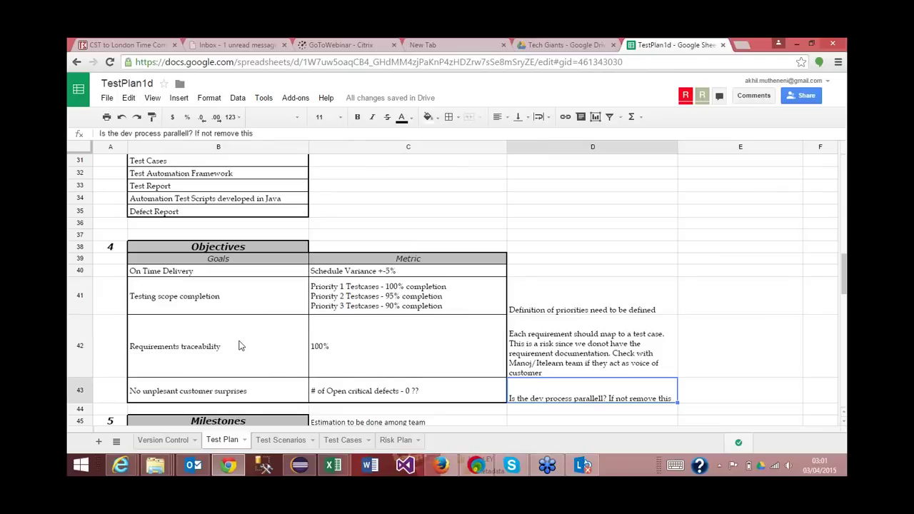
- Review the Milestones table with its start and end dates, including the Test Automation Framework row
key("Down")
key("Down")
key("Down")
key("Down")
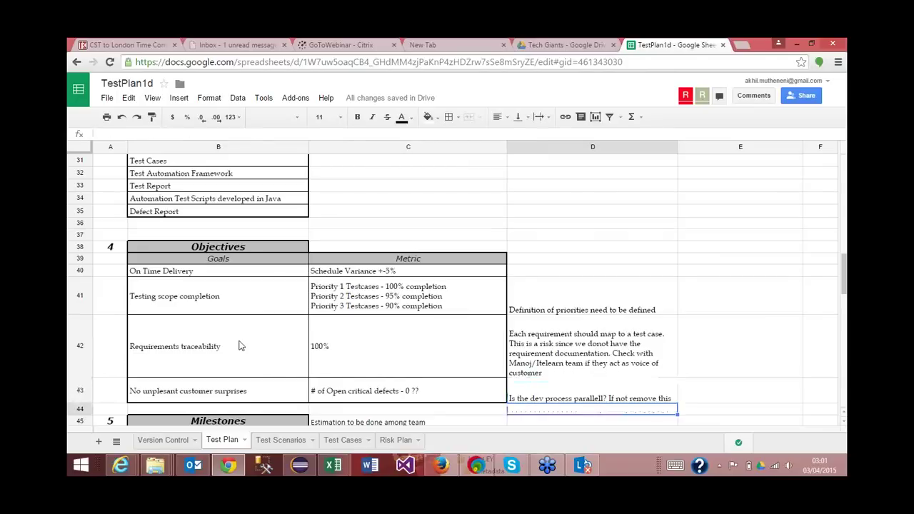
key("Down")
key("Down")
key("Down")
key("Down")
key("Down")
key("Down")
key("Down")
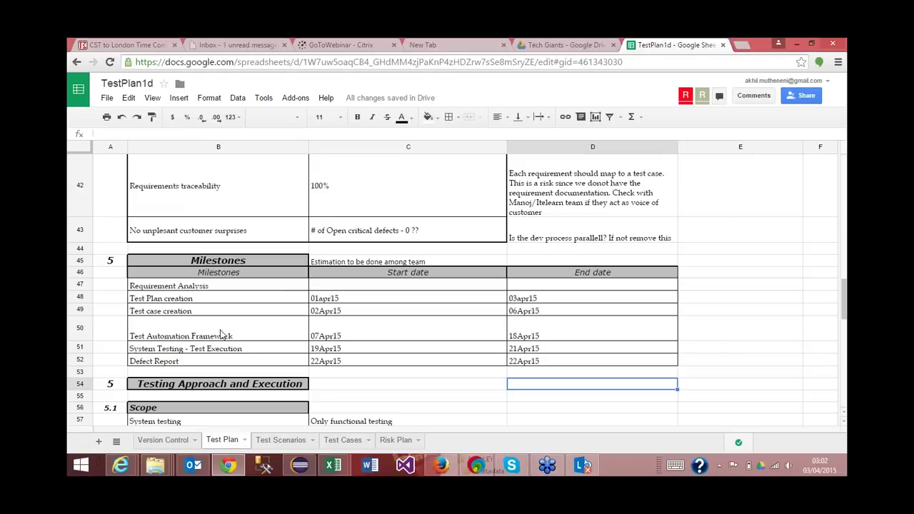
left_click(221, 335)
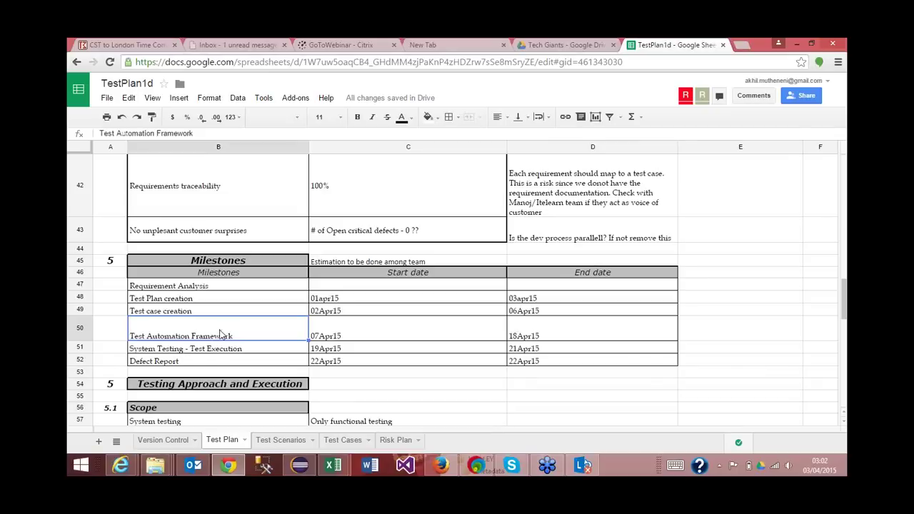
key("Down")
key("Down")
key("Down")
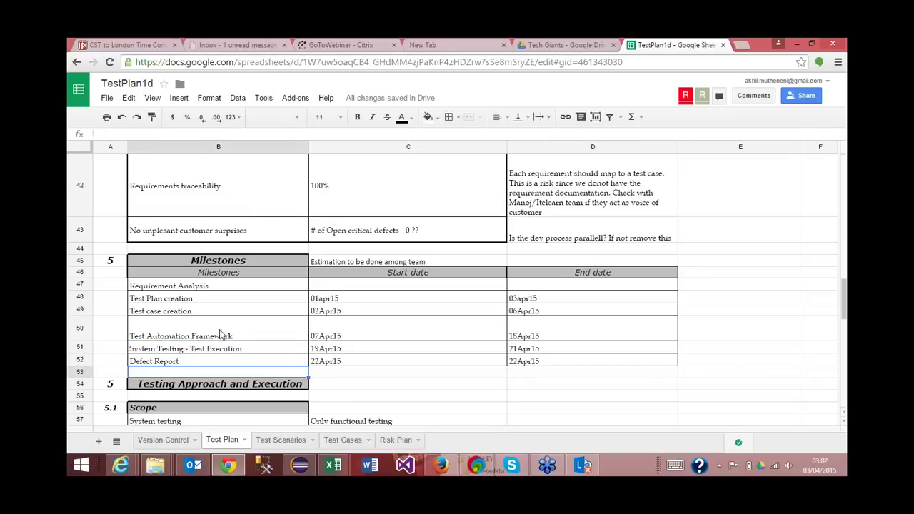
- Review the Scope section under Testing Approach and Execution, continuing to the Selenium WebDriver row
key("Right")
key("Down")
key("Down")
key("Down")
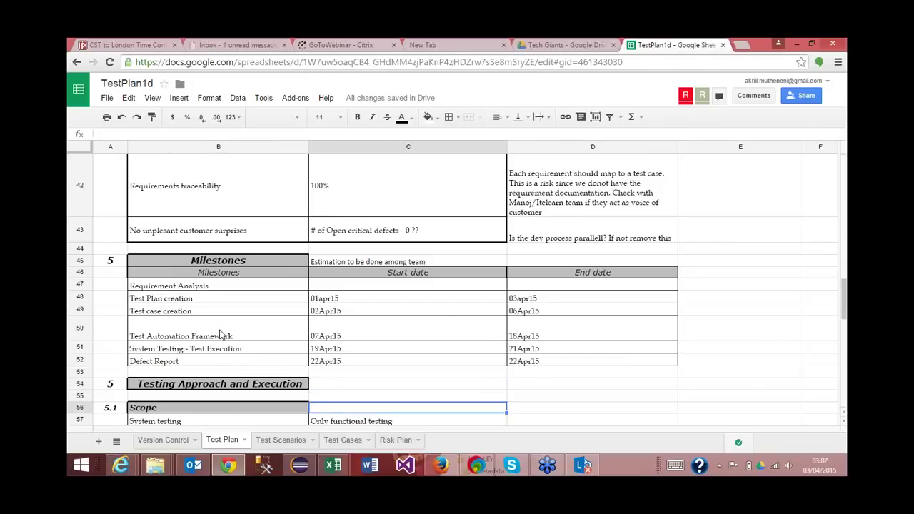
key("Down")
key("Down")
key("Down")
key("Down")
key("Down")
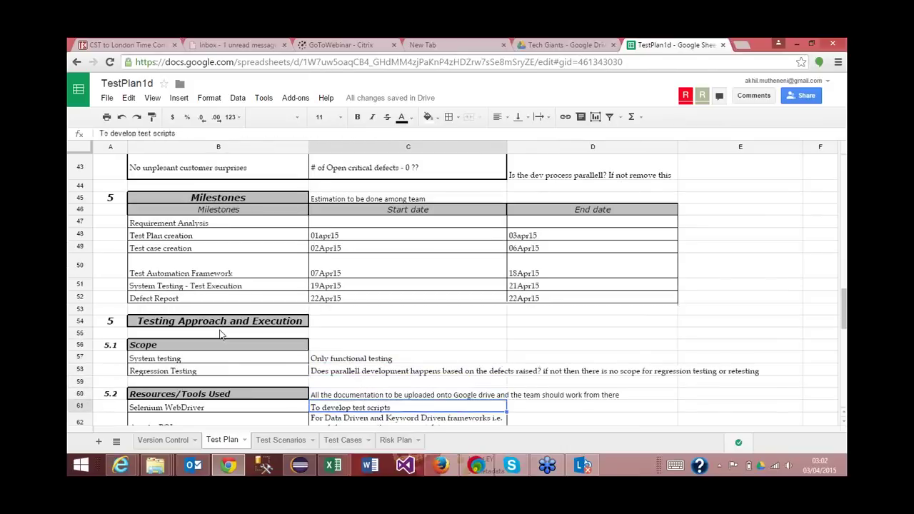
- Read the Resources/Tools Used section from Apache POI through Eclipse IDE
key("Down")
key("Down")
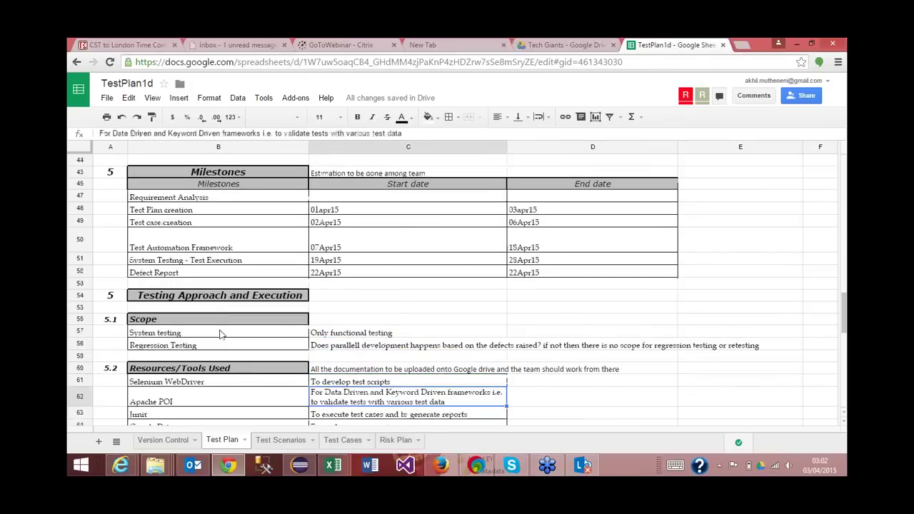
key("Down")
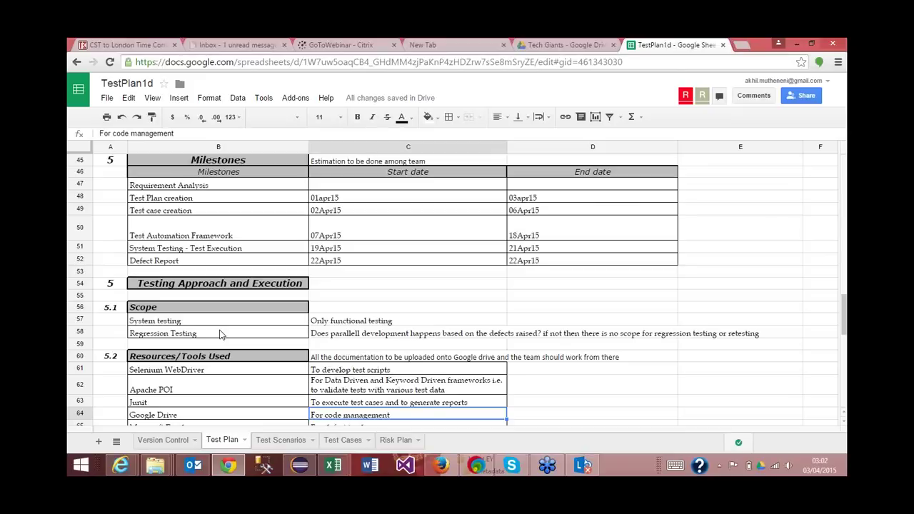
key("Down")
key("Down")
key("Down")
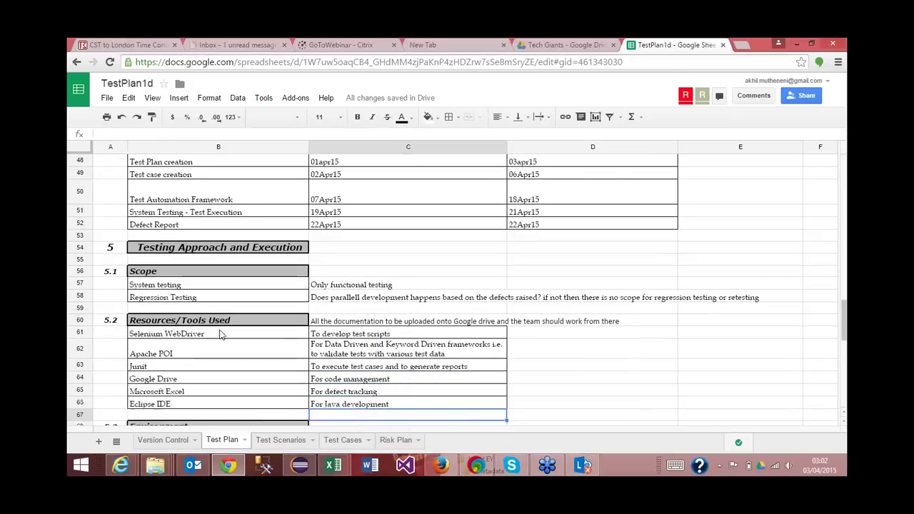
- Read the Environment section covering operating systems, web browsers and hardware
key("Down")
key("Down")
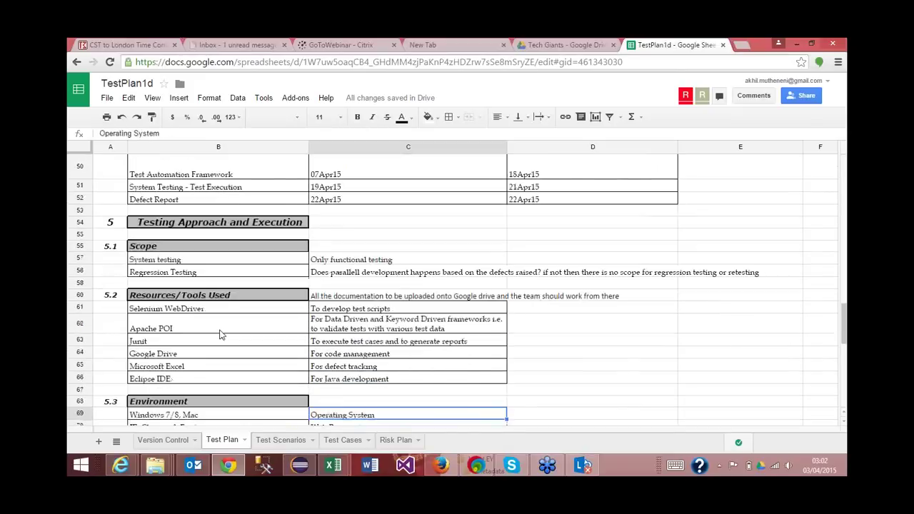
key("Down")
key("Down")
key("Down")
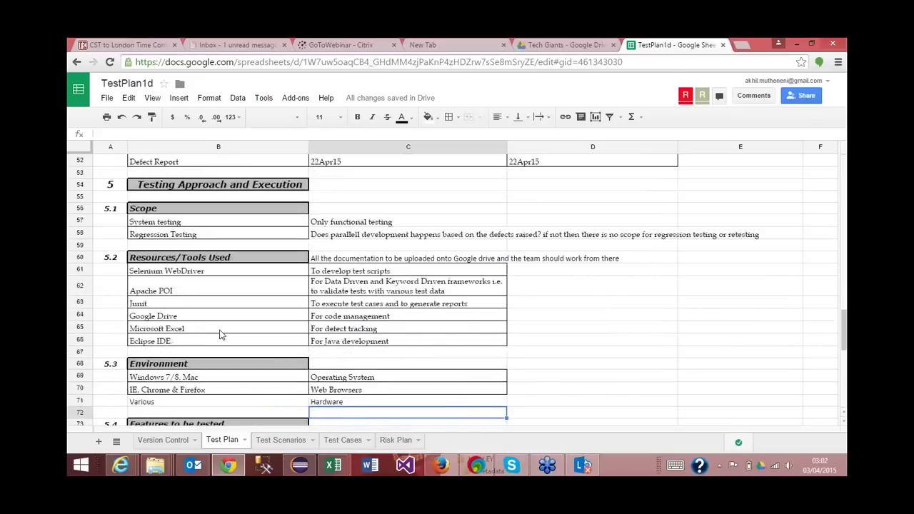
- Go through the Features to be tested list down to the menus and screens entry in row 78
key("Down")
key("Down")
key("Down")
key("Down")
key("Down")
key("Down")
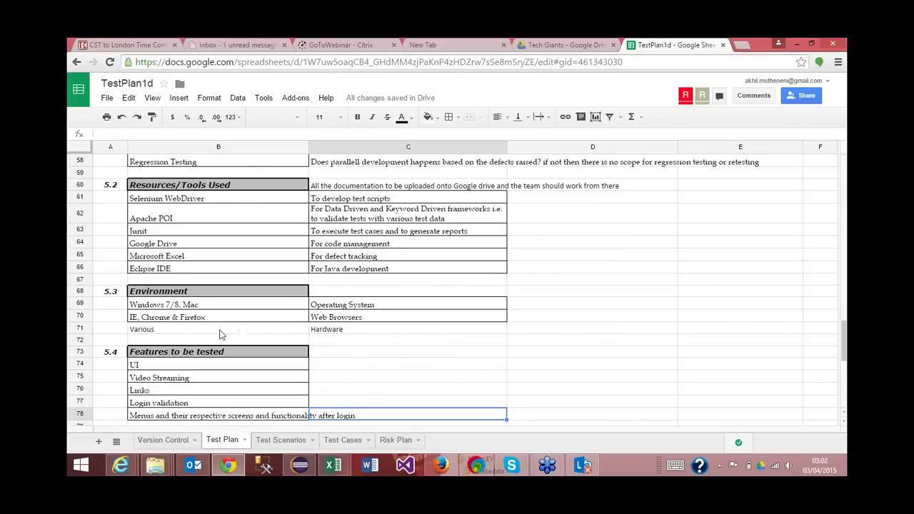
- Review the Features not to be tested section and continue to the Entry Criteria heading
key("Down")
key("Down")
key("Down")
key("Down")
key("Down")
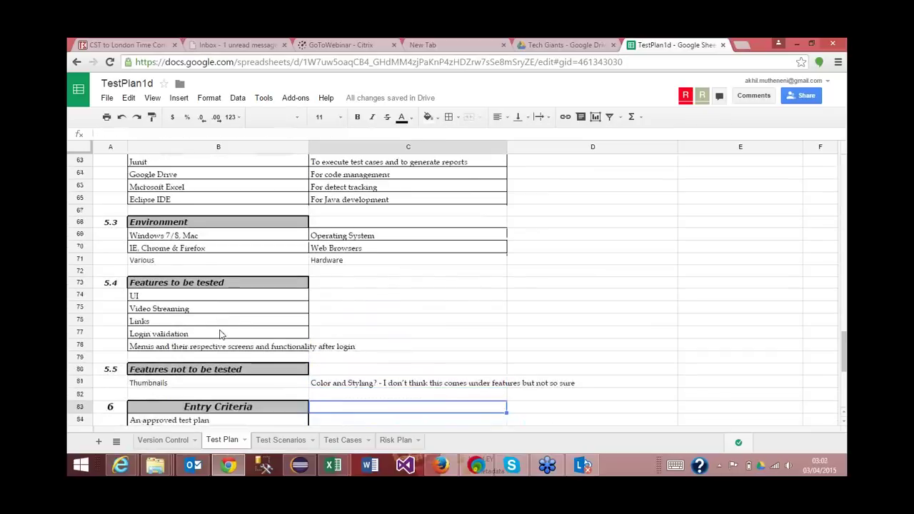
- Read the Entry Criteria list through row 89 and the Exit Criteria in row 92
key("Down")
key("Down")
key("Down")
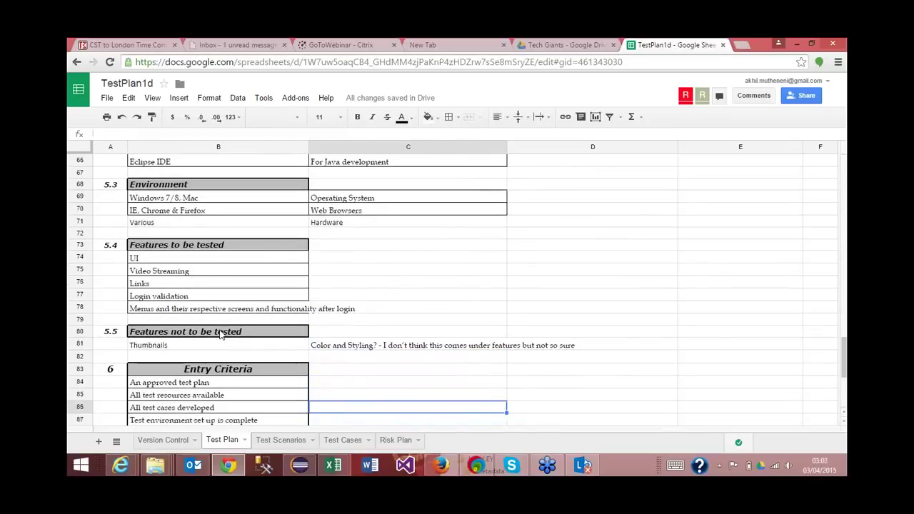
key("Down")
key("Down")
key("Down")
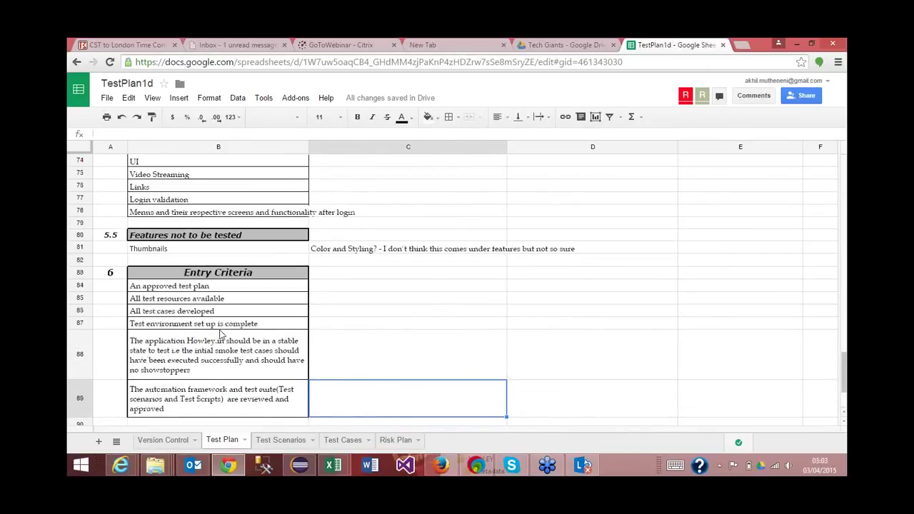
key("Left")
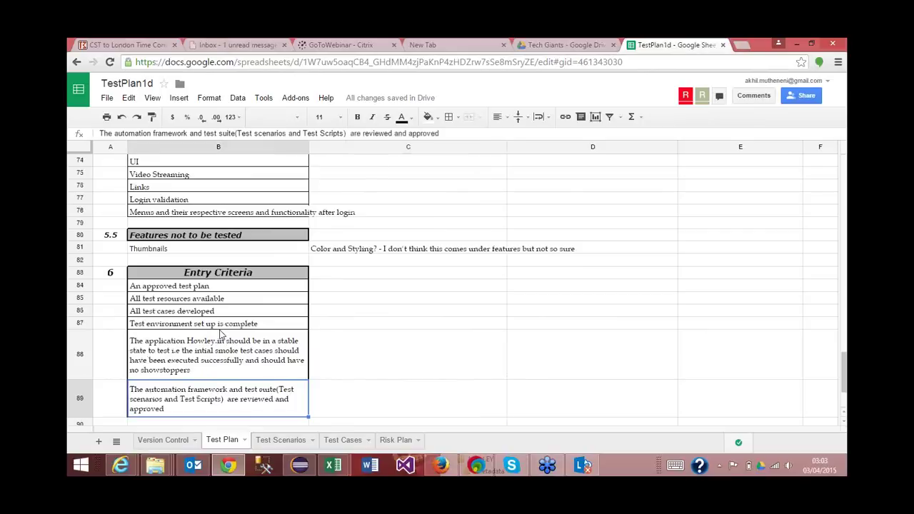
key("Down")
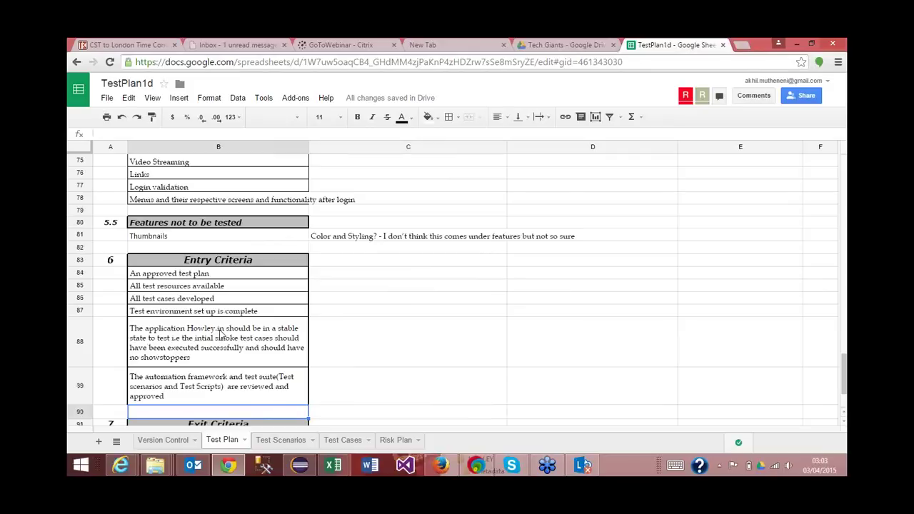
key("Down")
key("Down")
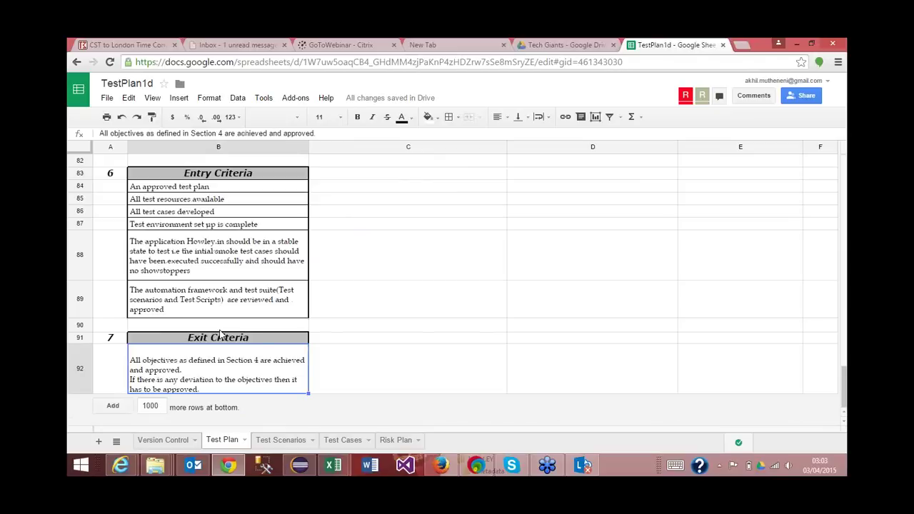
- Go back up the Test Plan sheet from the Exit Criteria to the Scope section
left_click(222, 335)
key("Up")
key("Up")
key("Up")
key("Up")
key("Up")
key("Up")
key("Up")
key("Up")
key("Up")
key("Up")
key("Up")
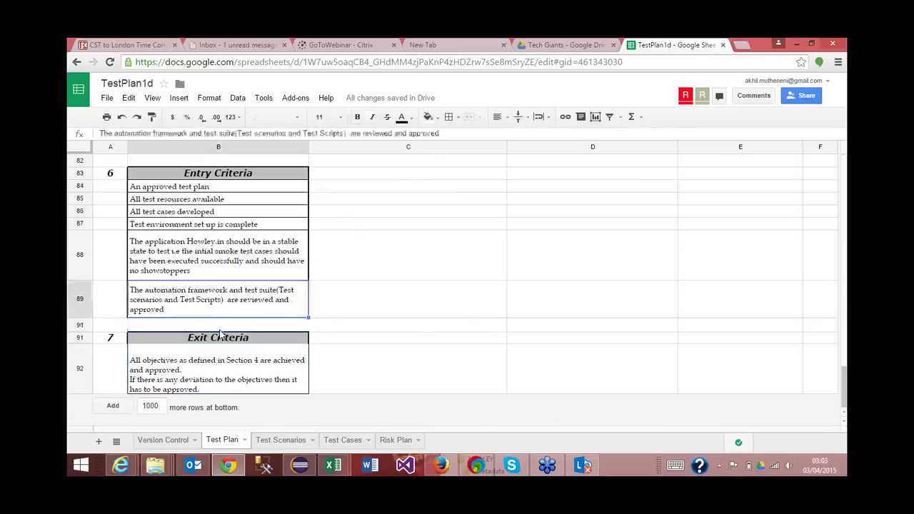
key("Up")
key("Up")
key("Up")
key("Up")
key("Up")
key("Up")
key("Up")
key("Up")
key("Up")
key("Up")
key("Up")
key("Up")
key("Up")
key("Up")
key("Up")
key("Up")
key("Up")
key("Up")
key("Up")
key("Up")
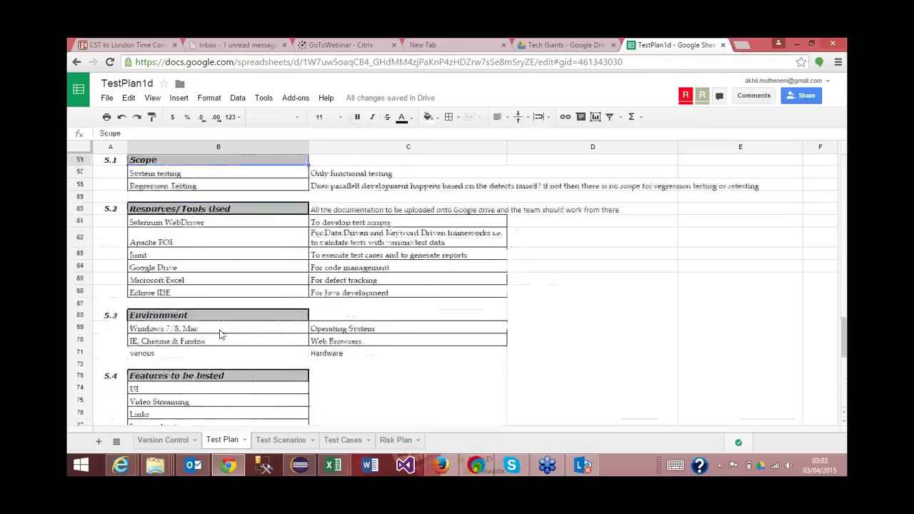
- Open the Test Scenarios sheet and review scenario HL-TS-001 across its columns, then the Responsibility entries down to HL-TS-006
left_click(293, 441)
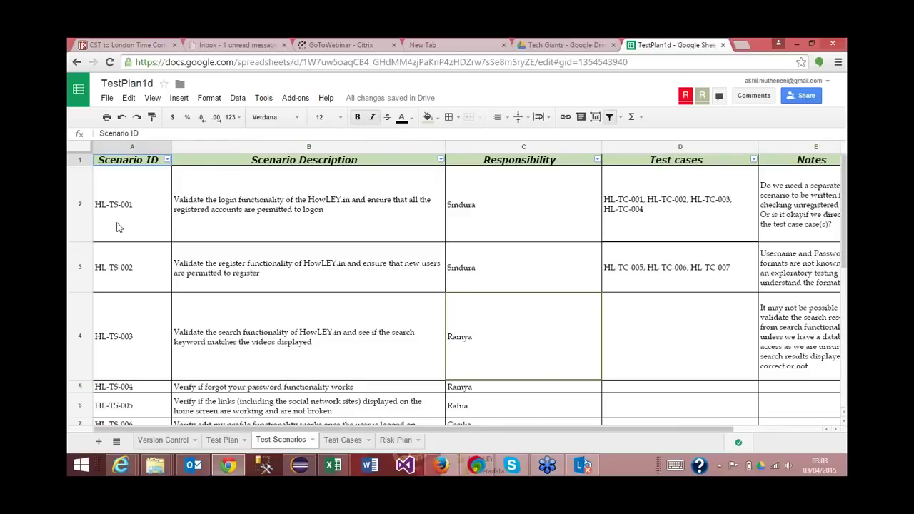
left_click(118, 227)
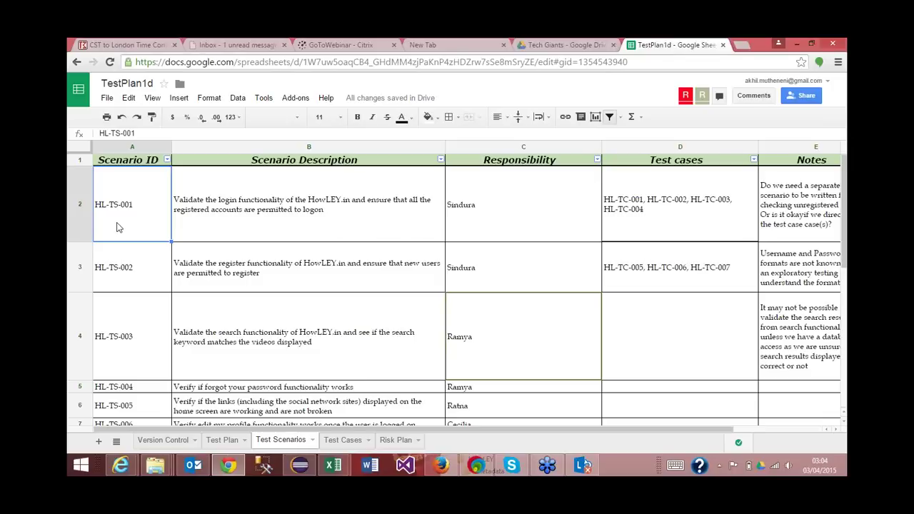
key("Right")
key("Right")
key("Right")
key("Left")
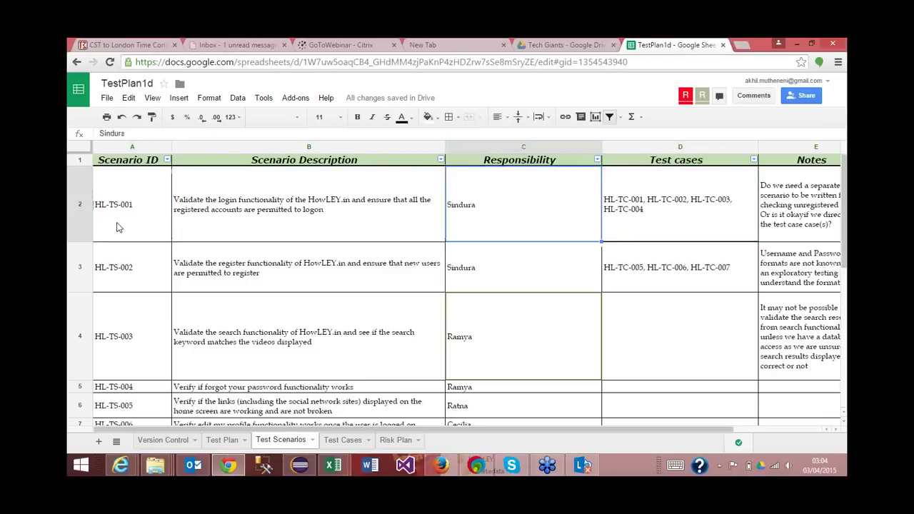
key("Down")
key("Down")
key("Down")
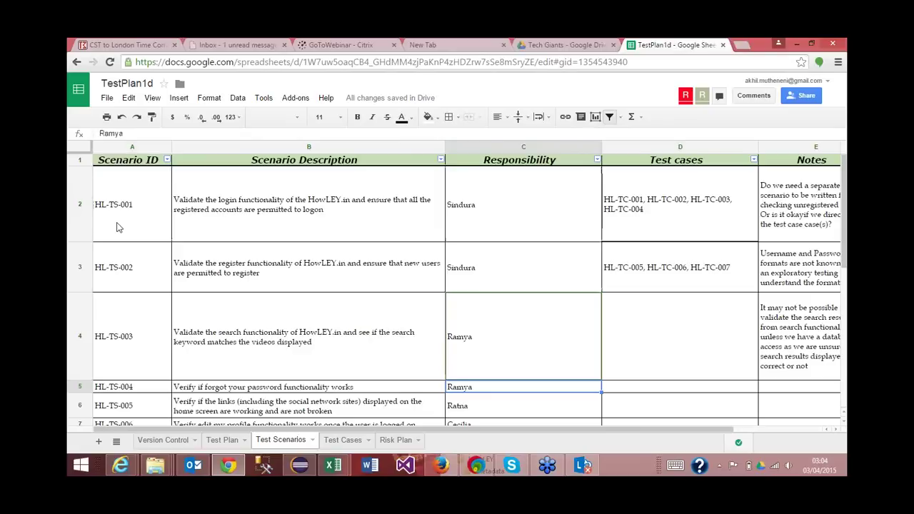
key("Down")
key("Down")
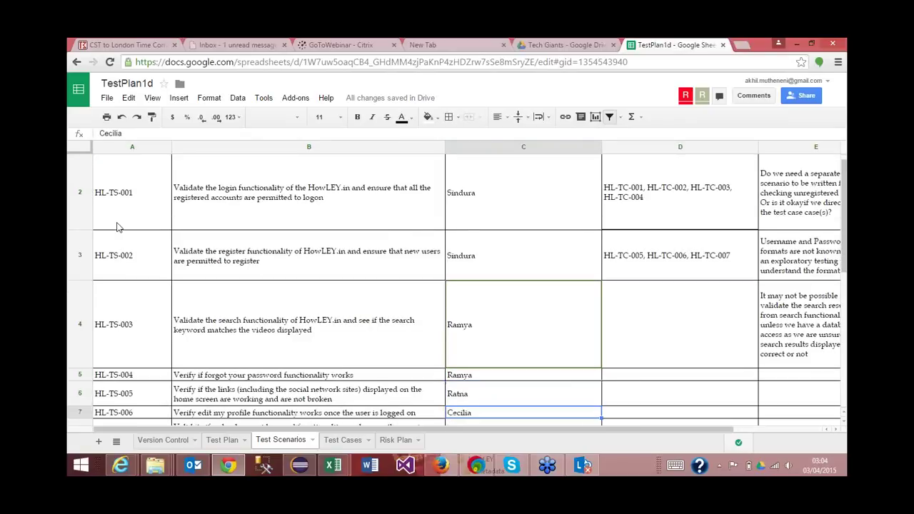
- Review the Responsibility entries on the Test Scenarios sheet from HL-TS-002 down past HL-TS-016
left_click(520, 273)
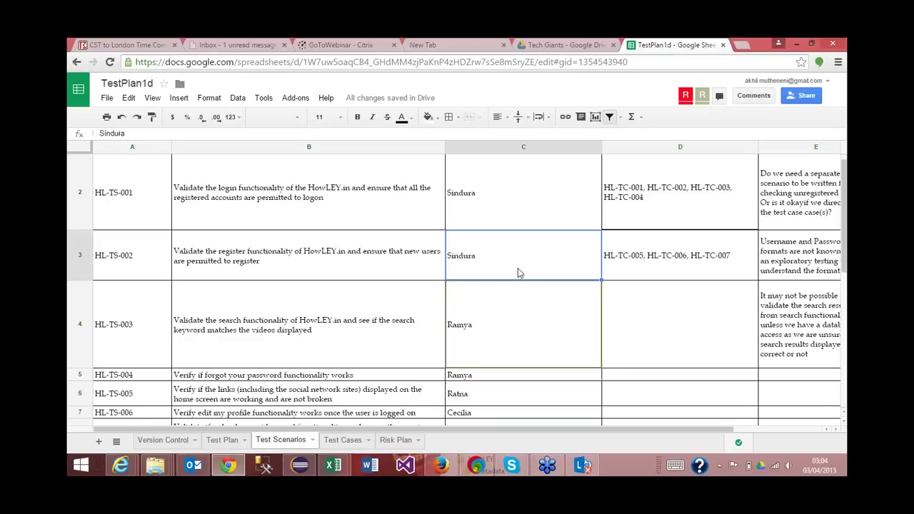
key("Down")
key("Down")
key("Down")
key("Down")
key("Down")
key("Down")
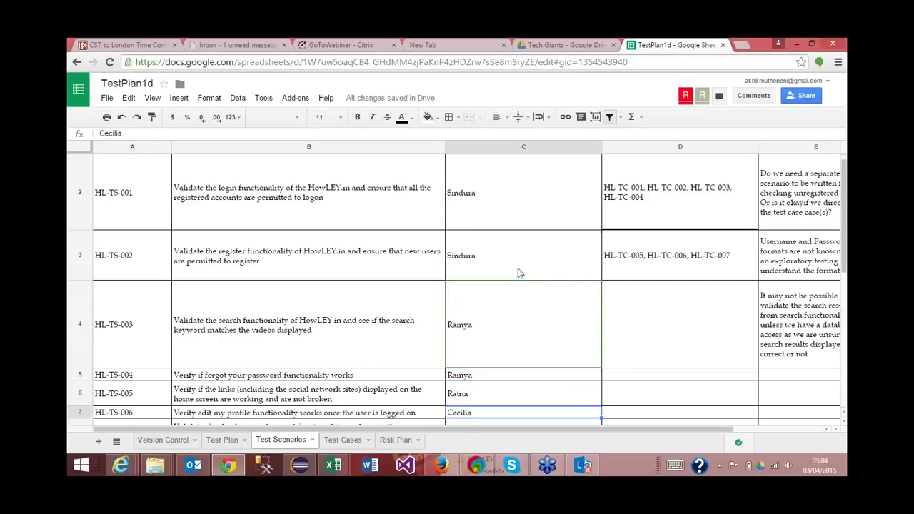
key("Down")
key("Down")
key("Down")
key("Down")
key("Down")
key("Down")
key("Down")
key("Down")
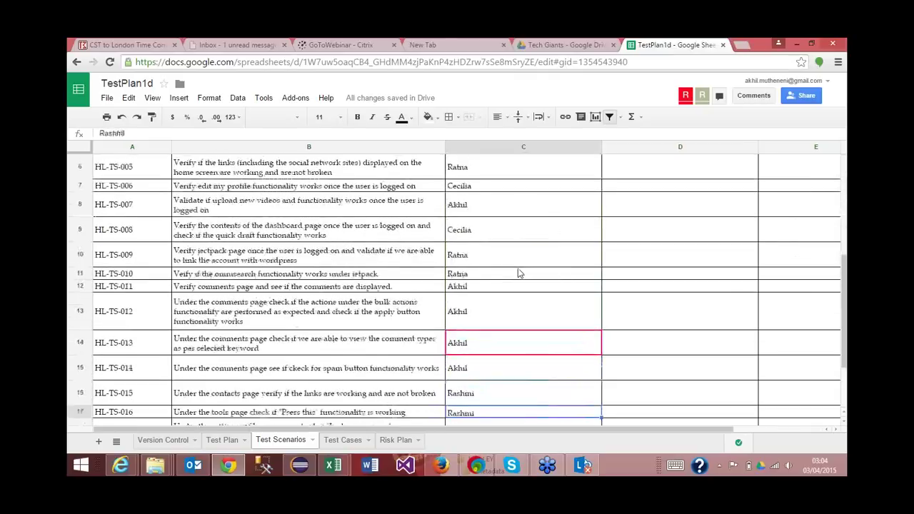
key("Down")
key("Down")
key("Down")
key("Down")
- Look at HL-TC-001 on the Test Cases sheet and open the Risk Plan sheet at risk 1
left_click(340, 442)
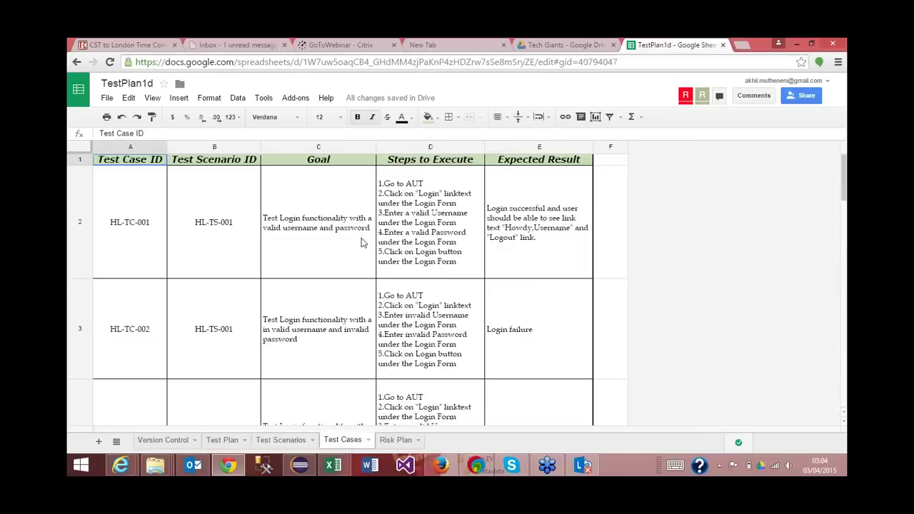
left_click(131, 242)
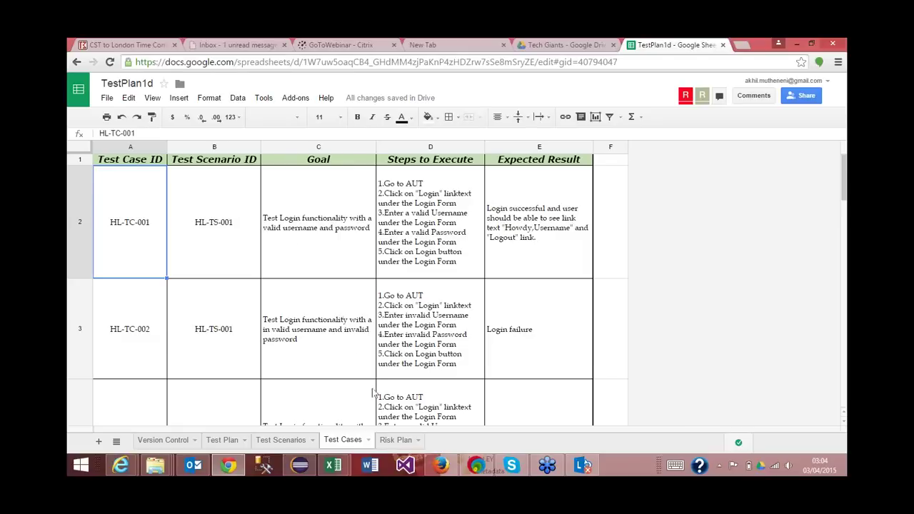
left_click(400, 440)
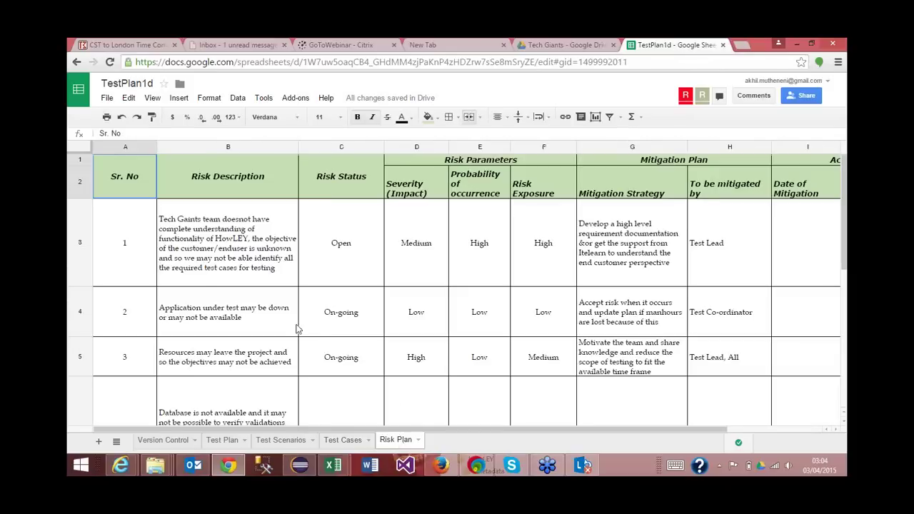
left_click(135, 243)
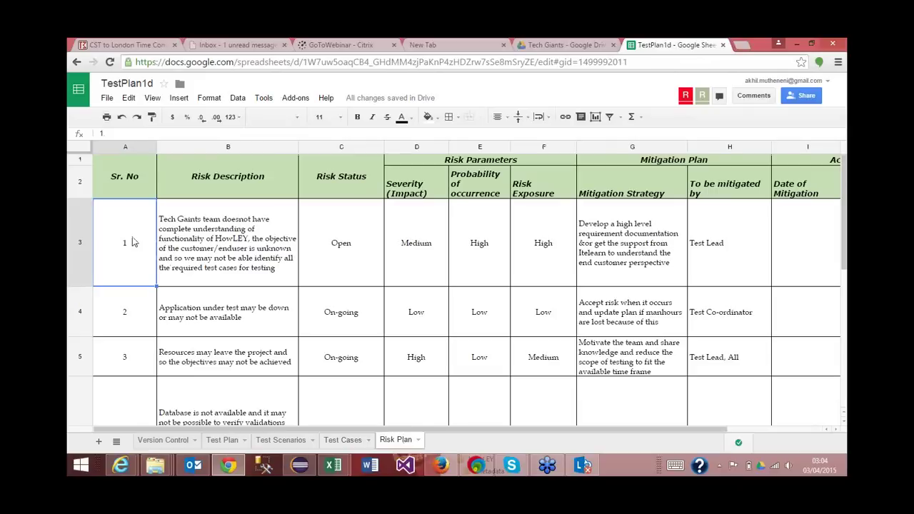
- Review risk 1 about the team's incomplete understanding of HowLEY, from its description across to the mitigation strategy and back
key("Right")
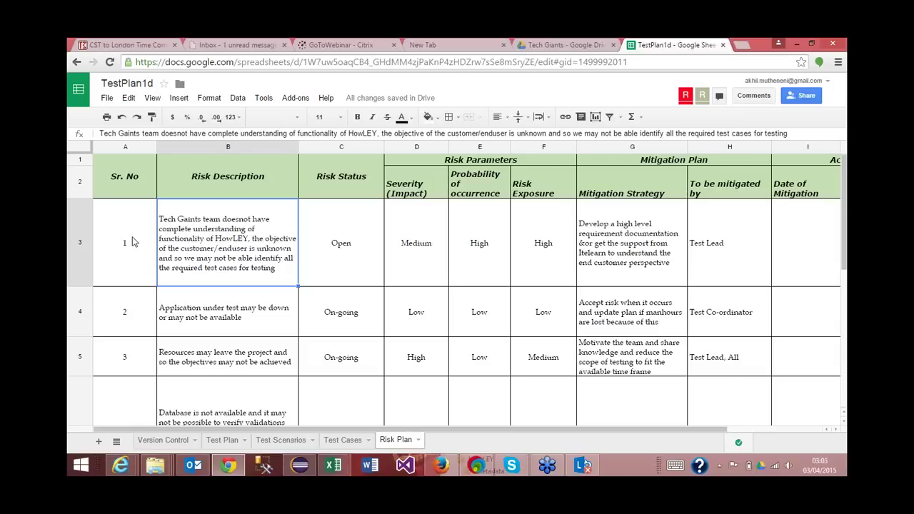
key("Down")
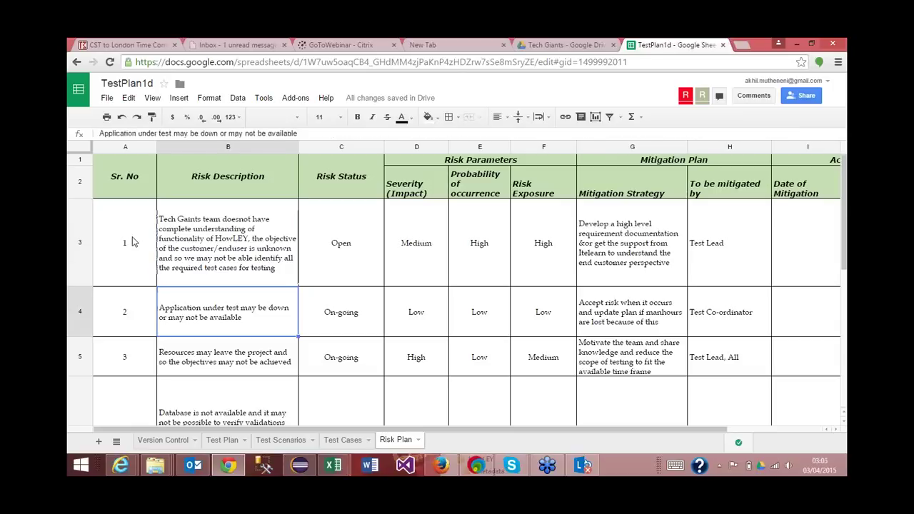
key("Up")
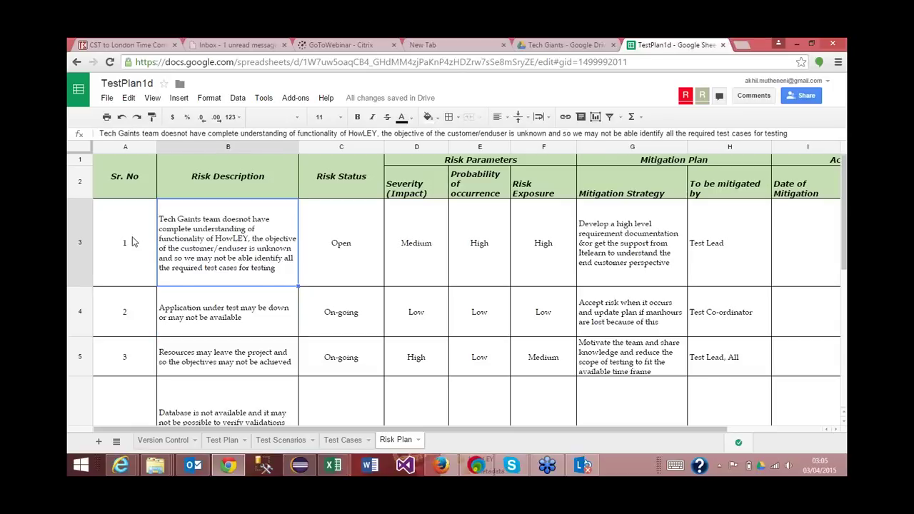
key("Right")
key("Right")
key("Right")
key("Right")
key("Right")
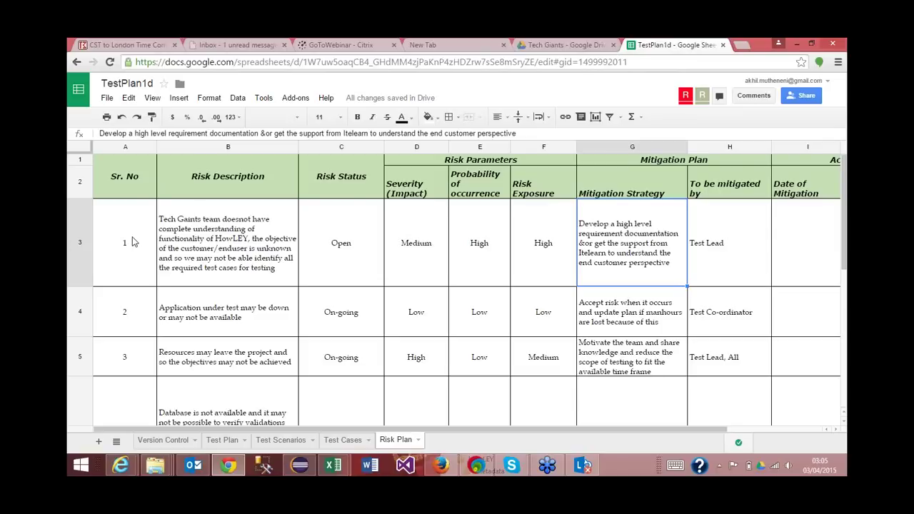
key("Left")
key("Left")
key("Left")
key("Left")
key("Left")
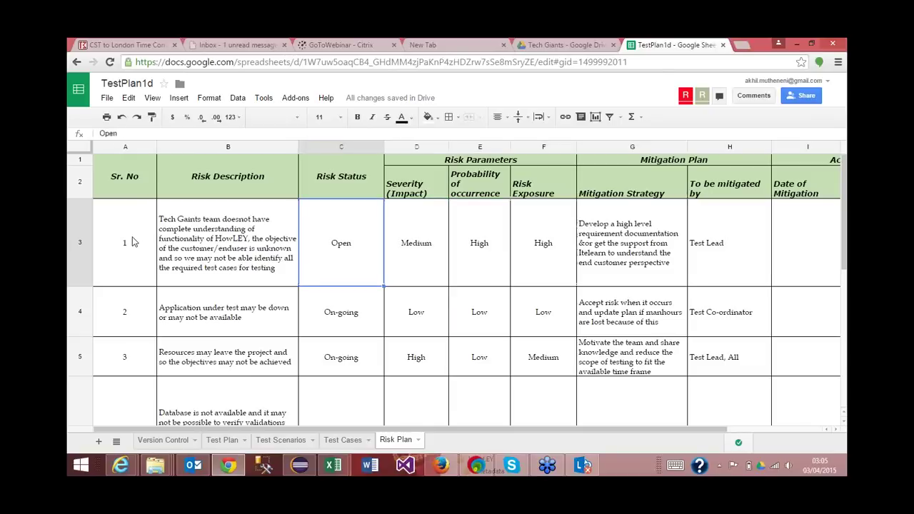
- Review risk 2 about the application under test being down, across its parameters to the mitigation strategy and back
key("Down")
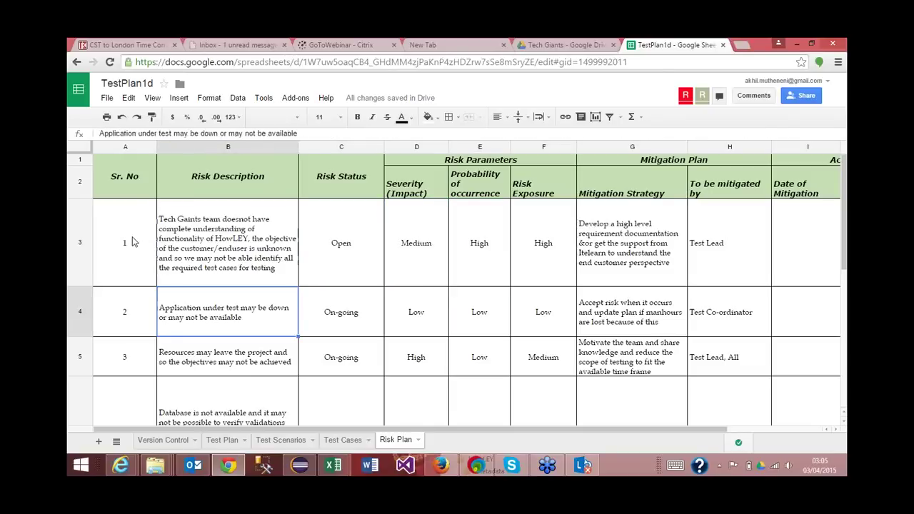
key("Right")
key("Right")
key("Right")
key("Right")
key("Right")
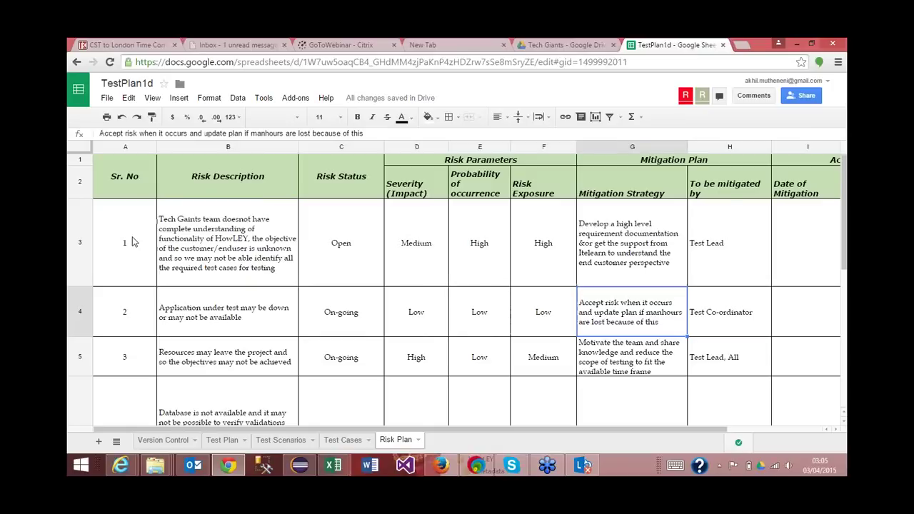
key("Left")
key("Left")
key("Left")
key("Left")
key("Left")
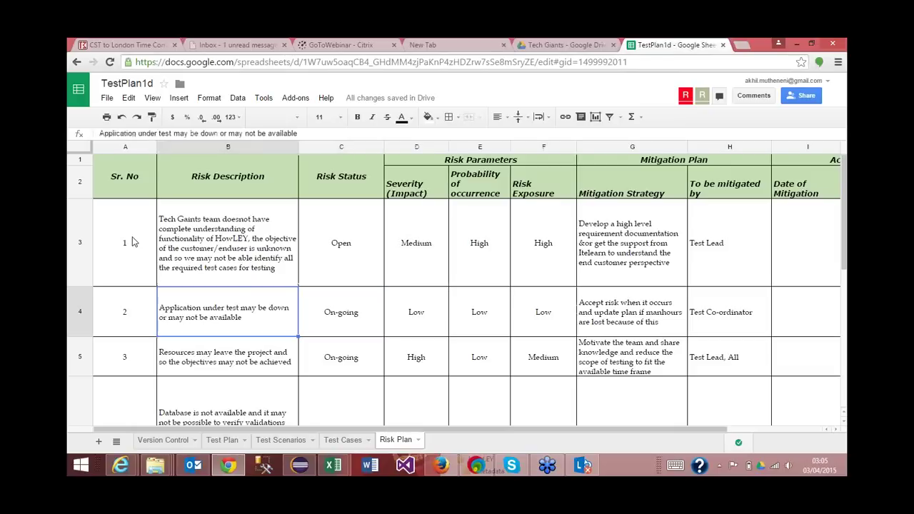
- Review risk 3 about resources leaving the project, across its parameters to the mitigation strategy and back
key("Down")
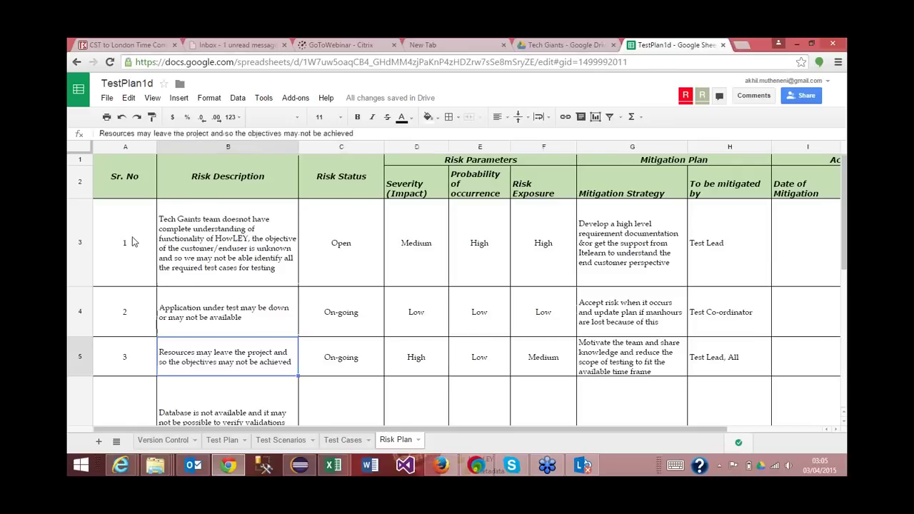
key("Right")
key("Right")
key("Right")
key("Right")
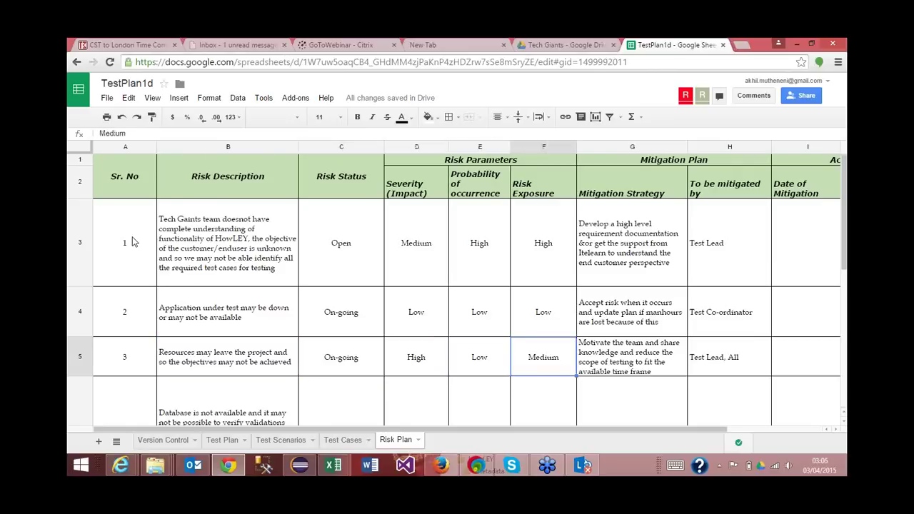
key("Right")
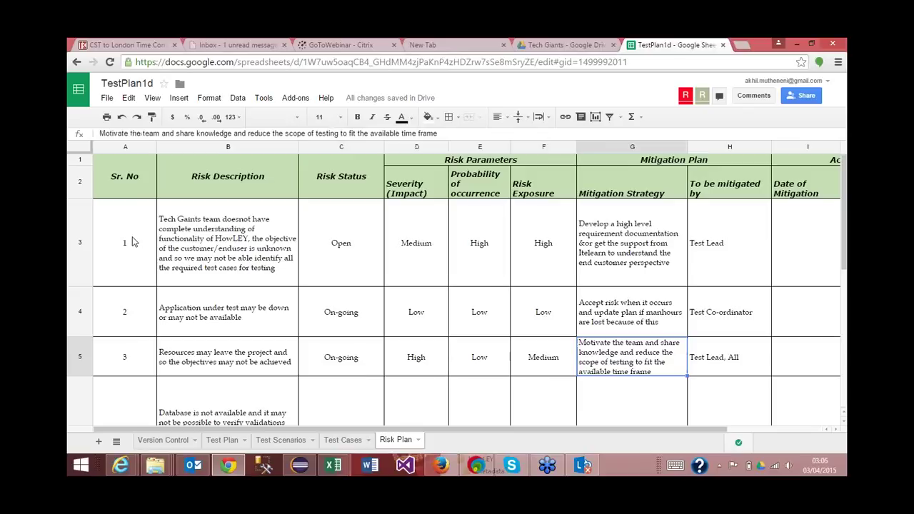
key("Left")
key("Left")
key("Left")
key("Left")
key("Left")
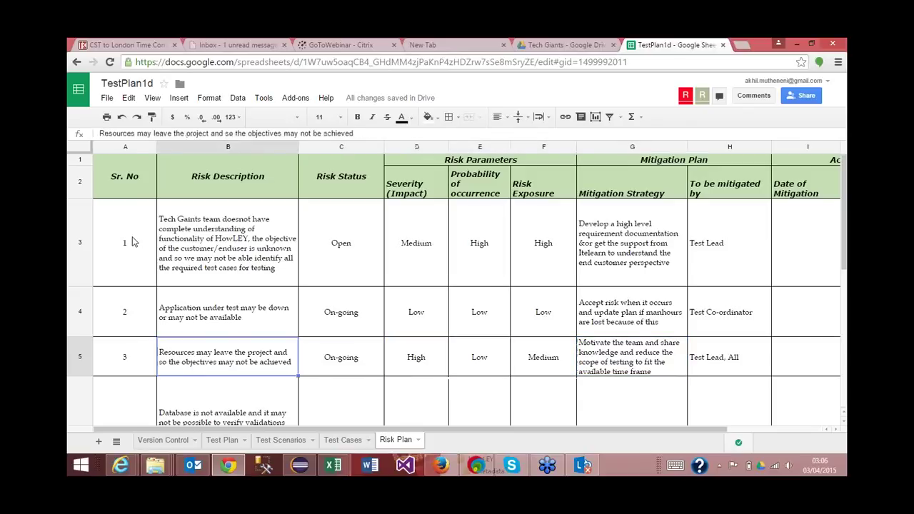
- Review risk 4 about the unavailable database, from its description through its parameters to the mitigation columns
key("Down")
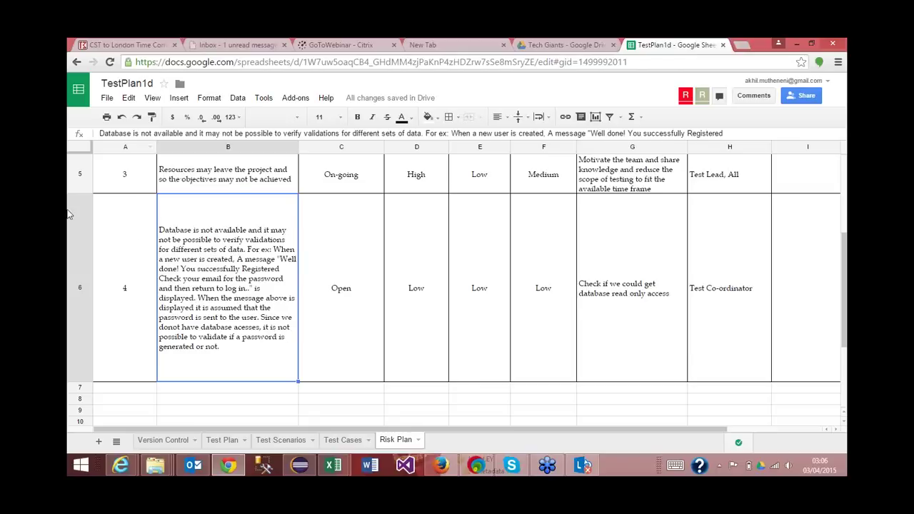
key("Right")
key("Right")
key("Right")
key("Right")
key("Right")
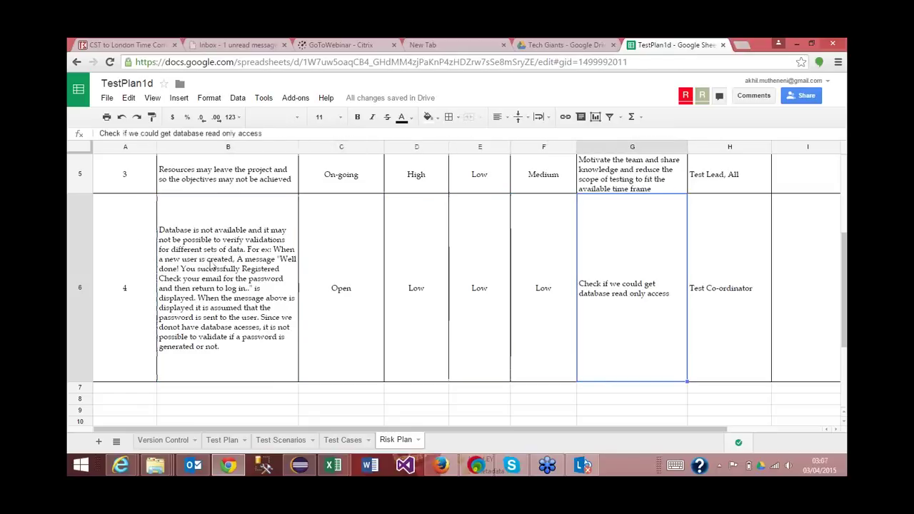
key("Right")
key("Right")
- Go back from risk 4's mitigation columns to the Sr. No header of the Risk Plan sheet
key("Left")
key("Left")
key("Left")
key("Left")
key("Left")
key("Left")
key("Left")
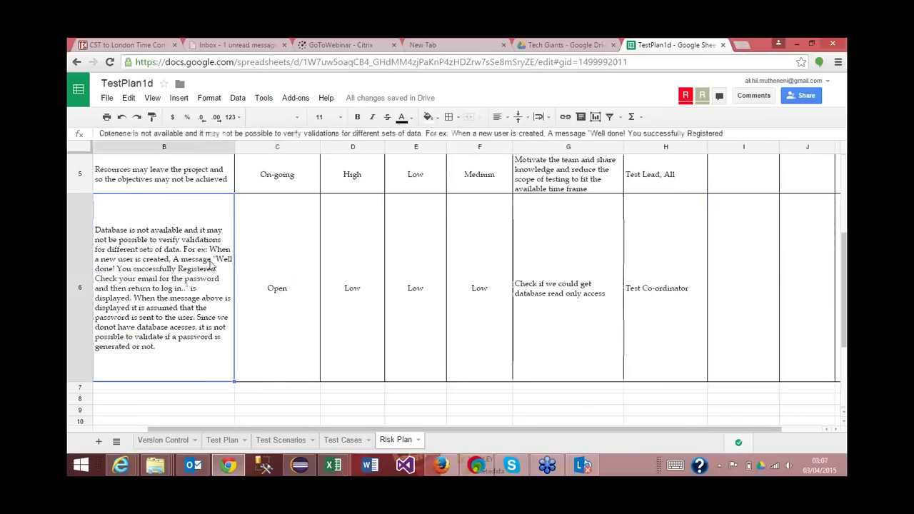
key("Left")
key("Up")
key("Up")
key("Up")
key("Up")
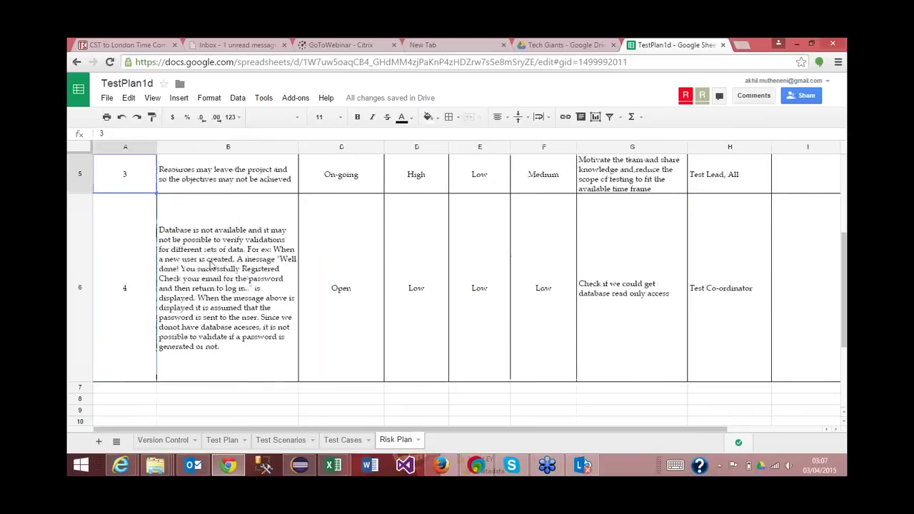
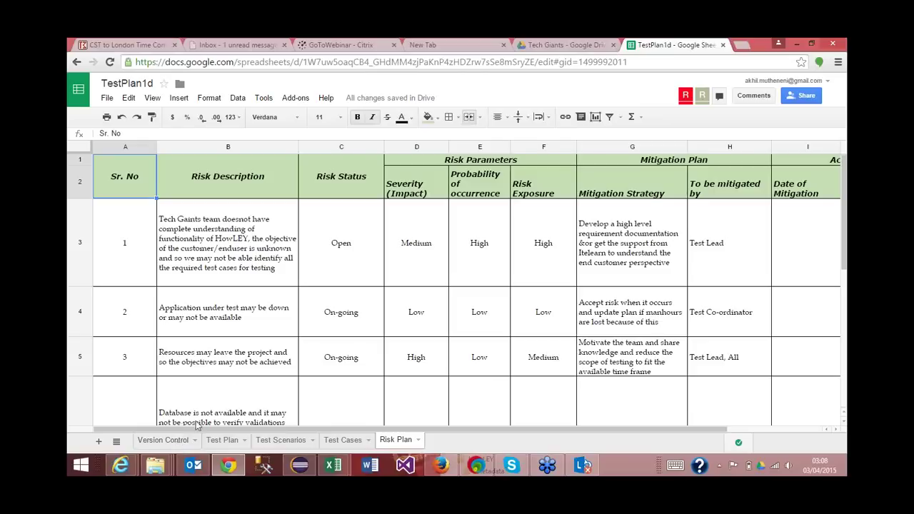
- Return to the Test Plan sheet and examine the Requirements traceability goal in row 42
left_click(549, 470)
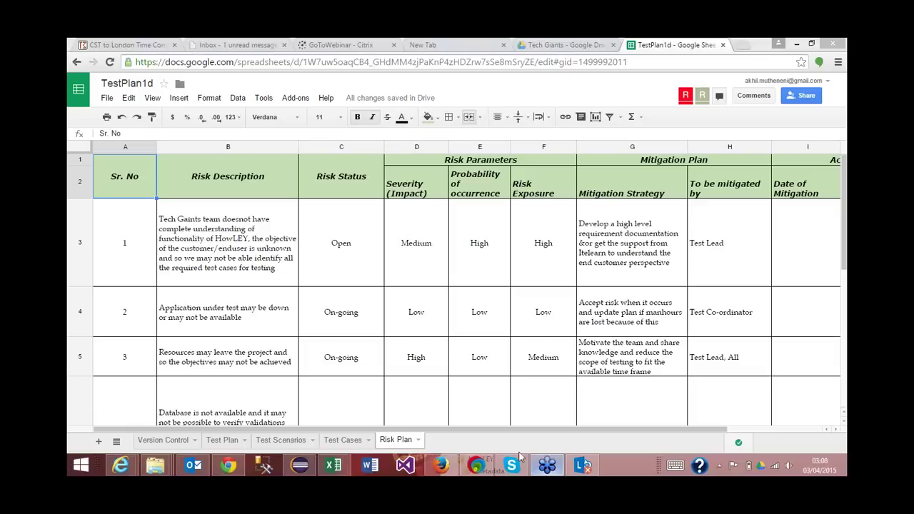
left_click(228, 443)
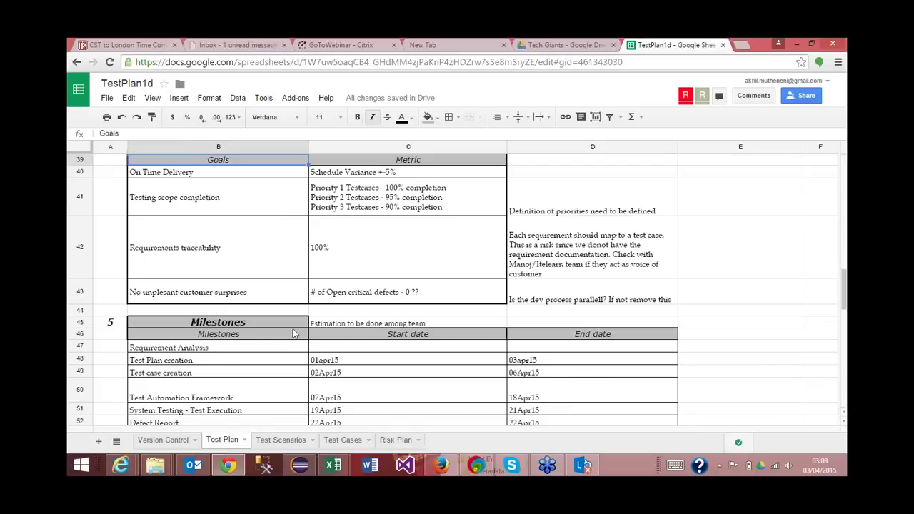
left_click(260, 244)
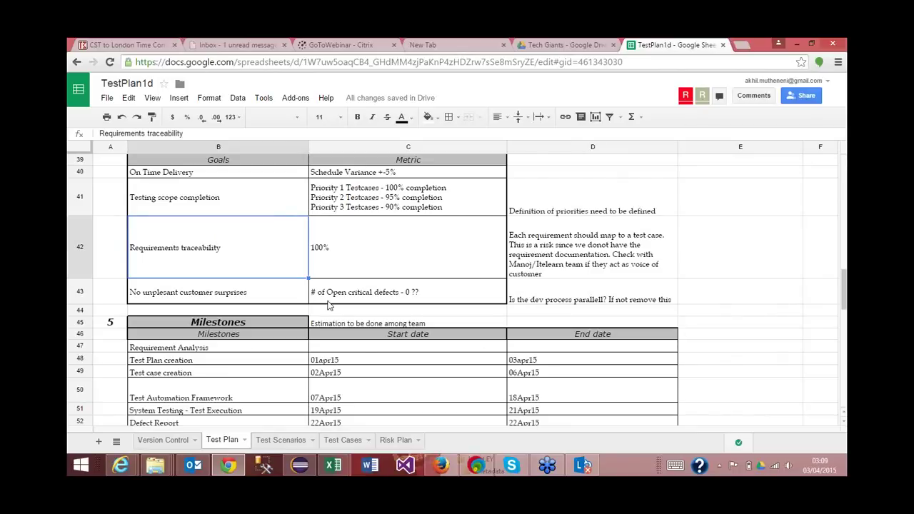
- Revisit the database risk on the Risk Plan sheet and the parallel development note in row 43 of the Test Plan sheet
left_click(397, 441)
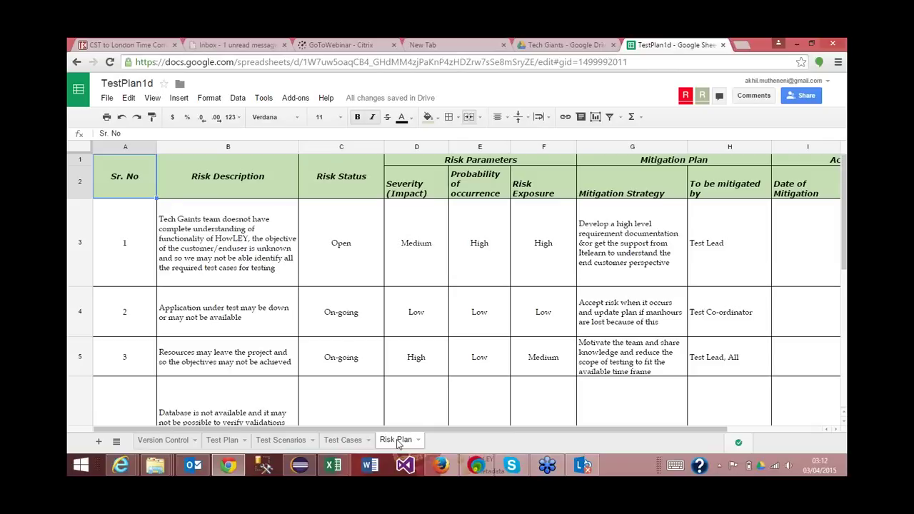
left_click(218, 397)
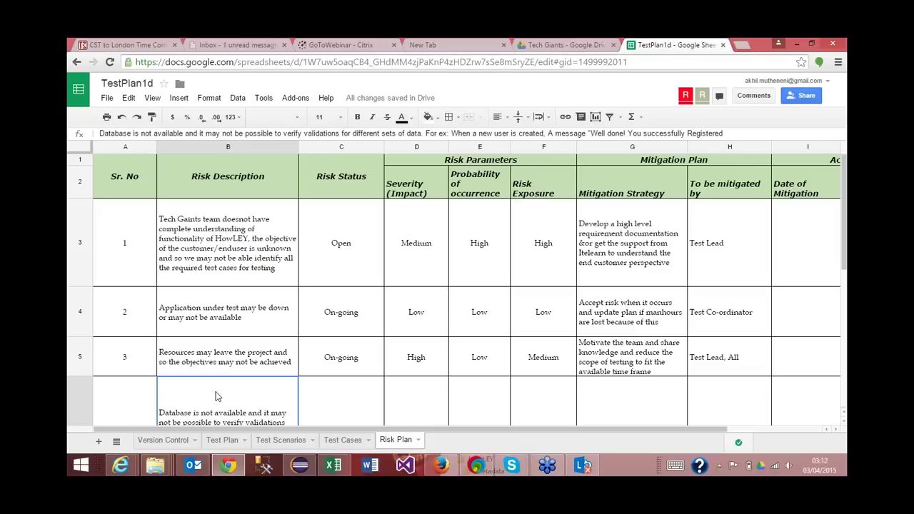
left_click(223, 440)
left_click(576, 300)
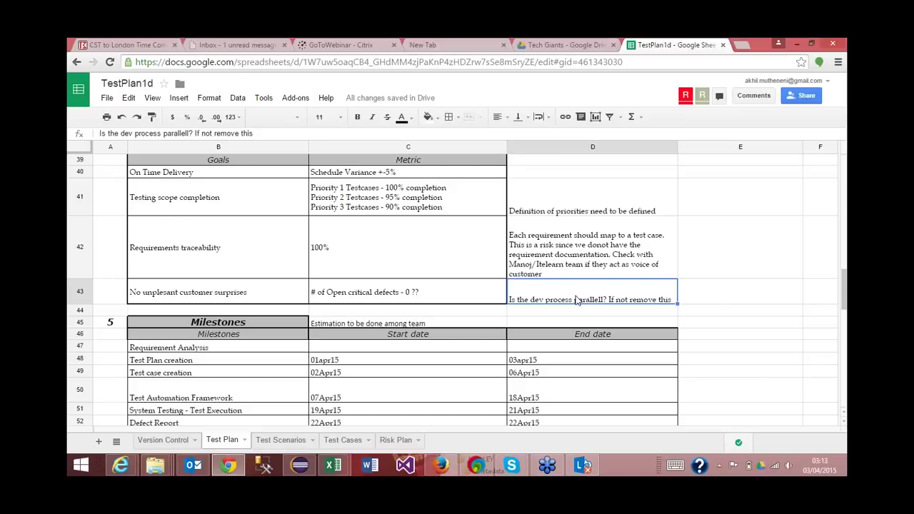
- Review the Test Plan sheet from the Test Plan creation milestone through Scope to the Microsoft Excel entry under Resources/Tools Used
left_click(452, 357)
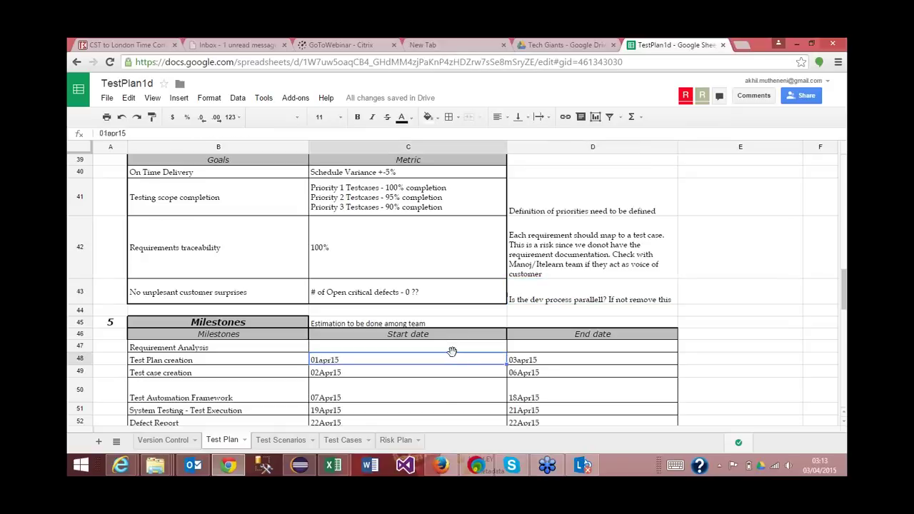
key("Down")
key("Down")
key("Down")
key("Down")
key("Down")
key("Down")
key("Down")
key("Down")
key("Down")
key("Down")
key("Down")
key("Down")
key("Down")
key("Down")
key("Down")
key("Down")
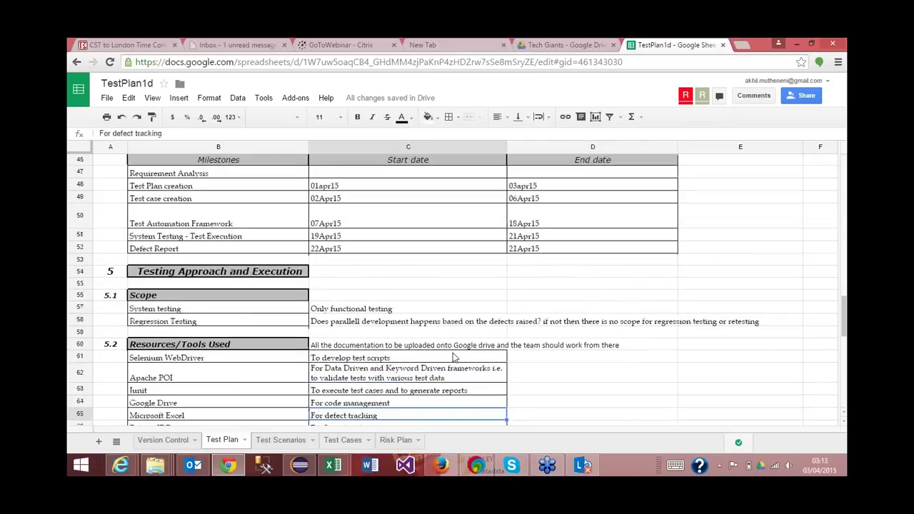
- Review the rest of Resources/Tools Used, the Environment section and the Features to be tested list through row 78
key("Down")
key("Down")
key("Down")
key("Down")
key("Down")
key("Down")
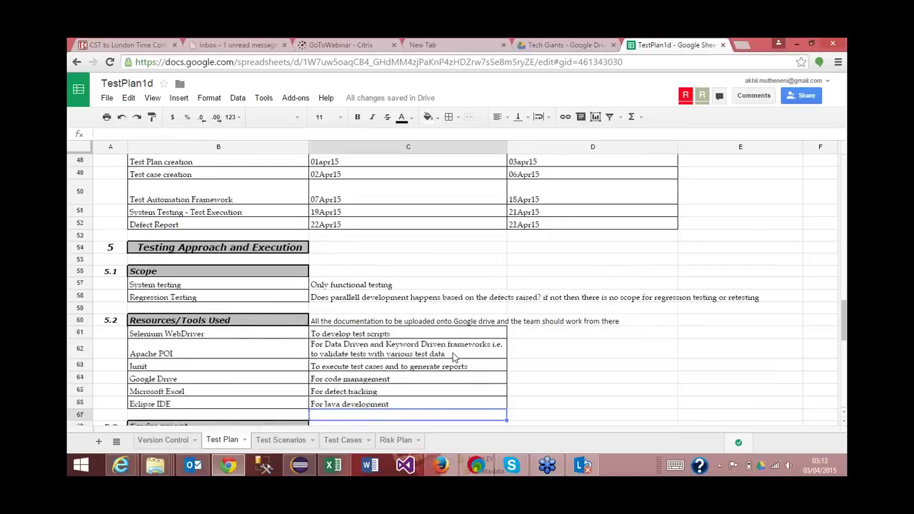
key("Down")
key("Down")
key("Down")
key("Down")
key("Down")
key("Down")
key("Down")
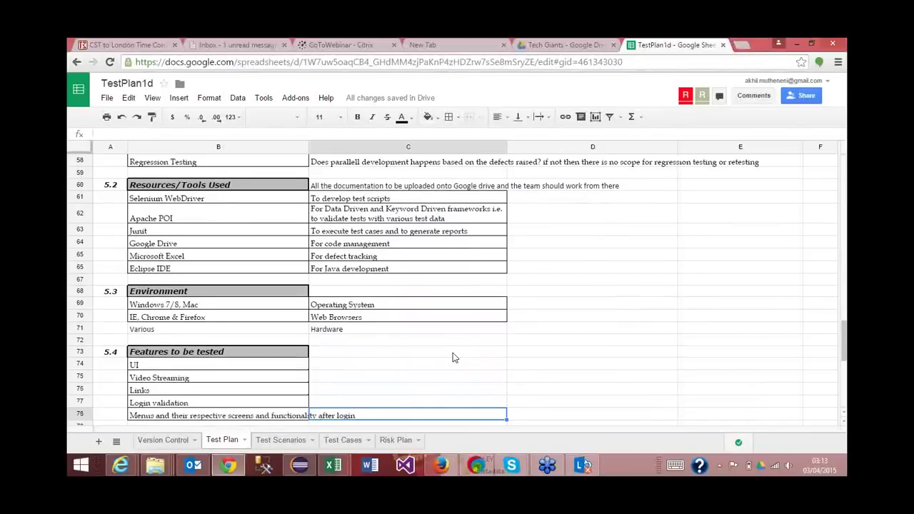
- Review the Features not to be tested and Entry Criteria sections on the Test Plan sheet
key("Down")
key("Down")
key("Down")
key("Down")
key("Down")
key("Down")
key("Down")
key("Down")
key("Down")
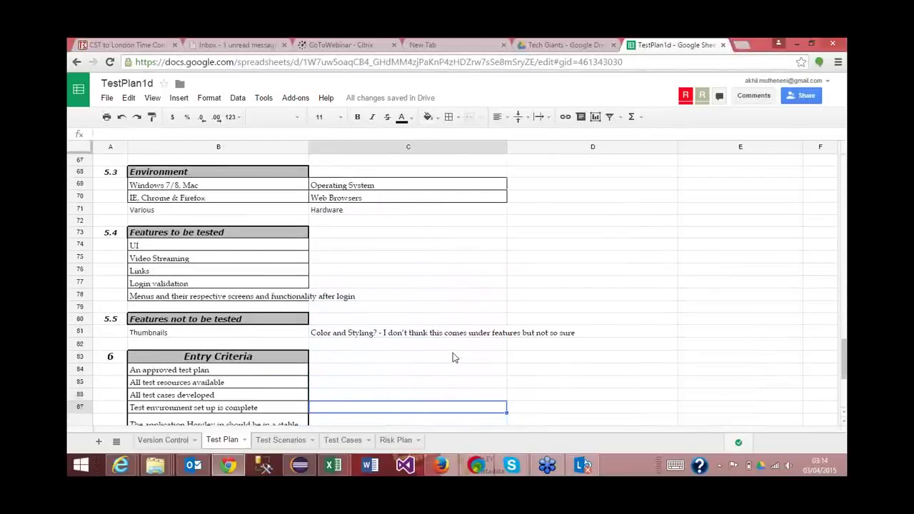
key("Down")
key("Down")
- Return to the team roster on the Test Plan sheet and review the members' roles and responsibilities
key("Up")
key("Up")
key("Up")
key("Up")
key("Up")
key("Up")
key("Up")
key("Up")
key("Up")
key("Up")
key("Up")
key("Up")
key("Up")
key("Up")
key("Up")
key("Up")
key("Up")
key("Up")
key("Up")
key("Up")
key("Up")
key("Up")
key("Up")
key("Up")
key("Up")
key("Up")
key("Up")
key("Up")
key("Up")
key("Up")
key("Up")
key("Up")
key("Up")
key("Up")
key("Up")
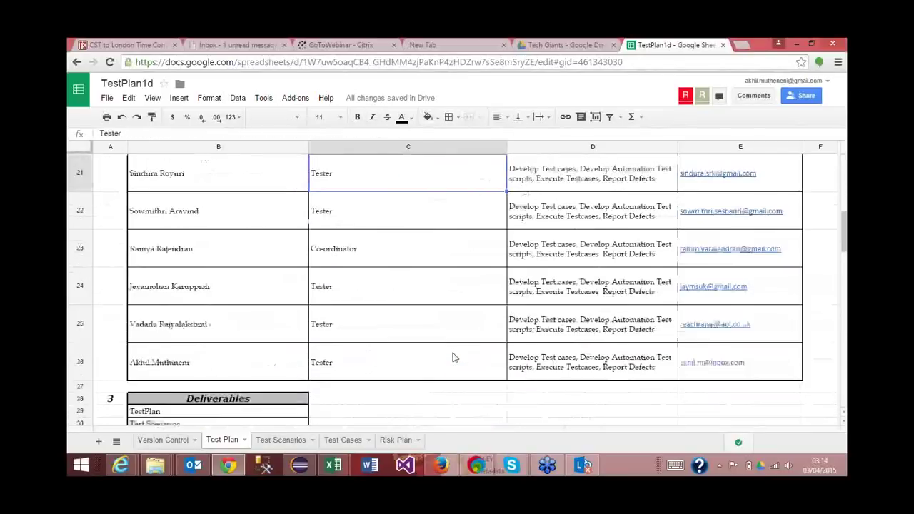
key("Up")
key("Up")
key("Up")
key("Up")
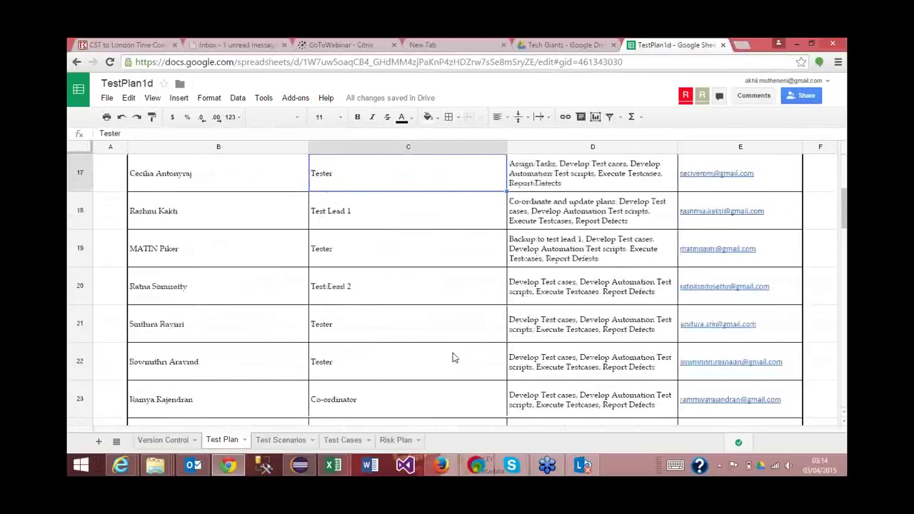
key("Up")
key("Up")
key("Up")
- Review the Test Plan sheet from the team roster through Deliverables to the end of the Objectives table
key("Down")
key("Down")
key("Down")
key("Down")
key("Down")
key("Down")
key("Down")
key("Down")
key("Down")
key("Down")
key("Down")
key("Down")
key("Down")
key("Down")
key("Down")
key("Down")
key("Down")
key("Down")
key("Down")
key("Down")
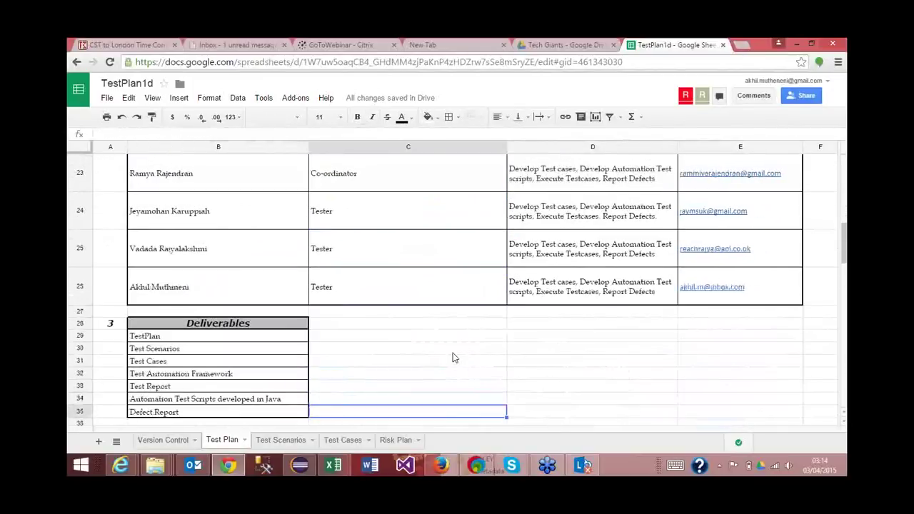
key("Down")
key("Down")
key("Down")
key("Down")
key("Down")
key("Down")
key("Down")
key("Down")
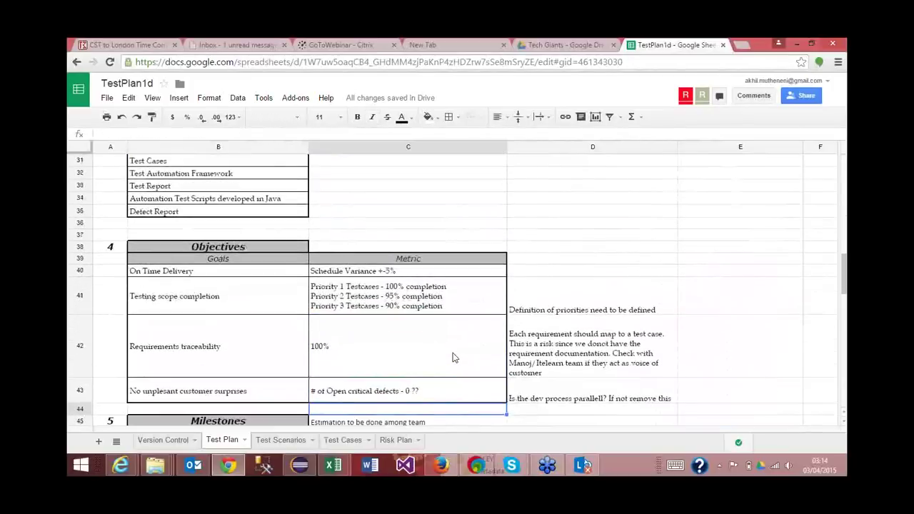
- Examine the Milestones table with its start and end dates, down to the Scope heading in row 56
key("Down")
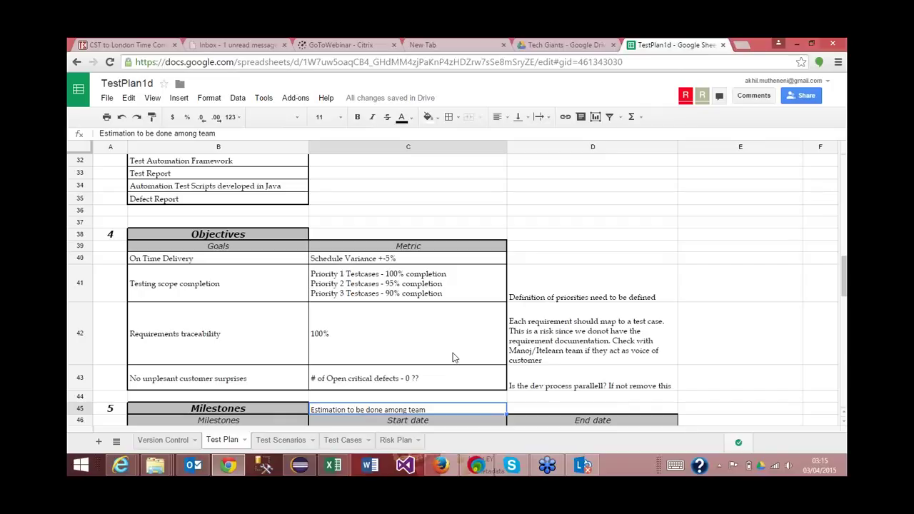
key("Down")
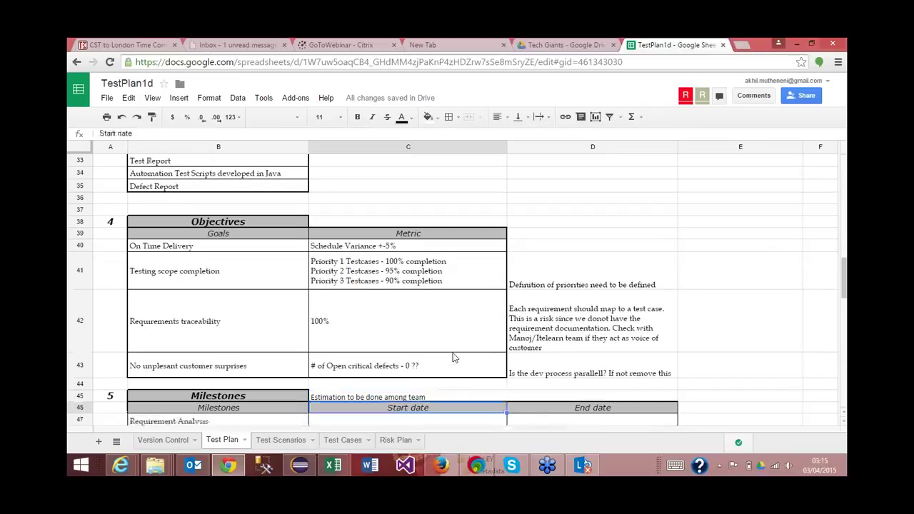
key("Down")
key("Down")
key("Down")
key("Down")
key("Down")
key("Down")
key("Down")
key("Down")
key("Down")
key("Down")
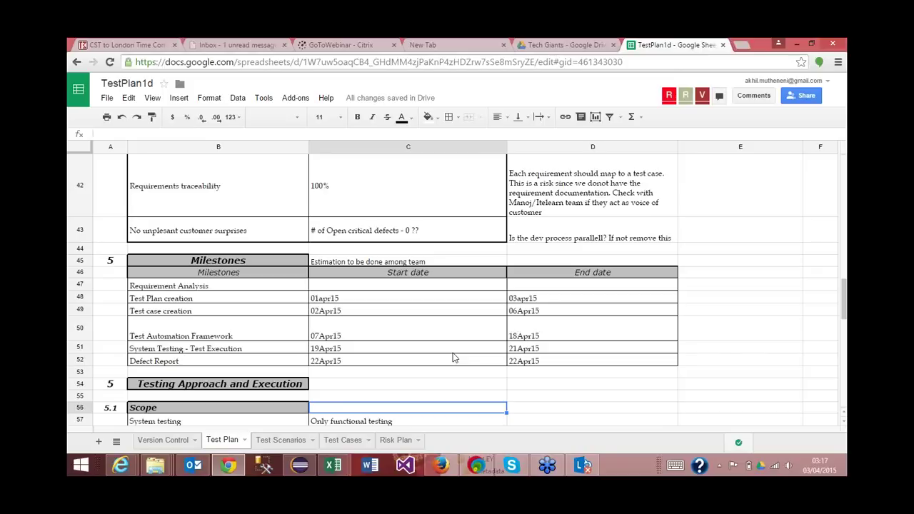
- Return from the Scope heading to the goals and metrics in the Objectives table
key("Up")
key("Up")
key("Up")
key("Up")
key("Up")
key("Up")
key("Up")
key("Up")
key("Up")
key("Up")
key("Up")
key("Up")
key("Up")
key("Up")
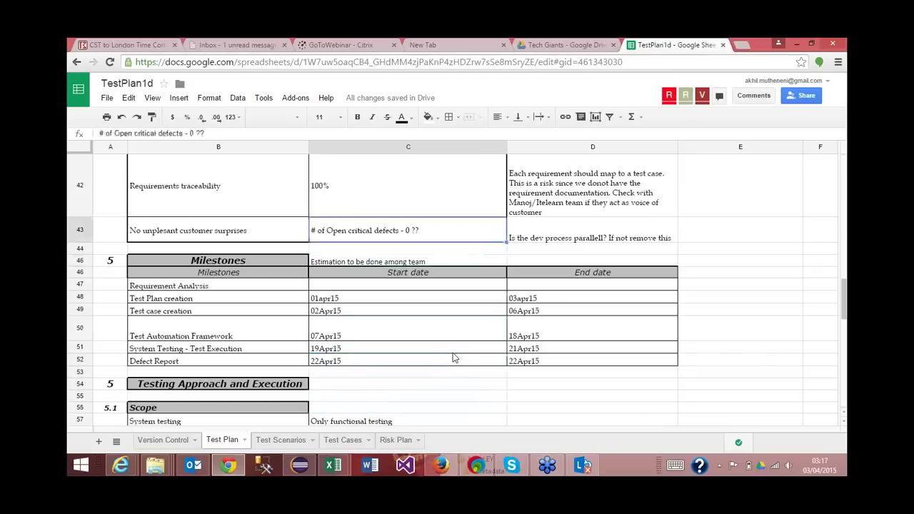
key("Up")
key("Up")
key("Up")
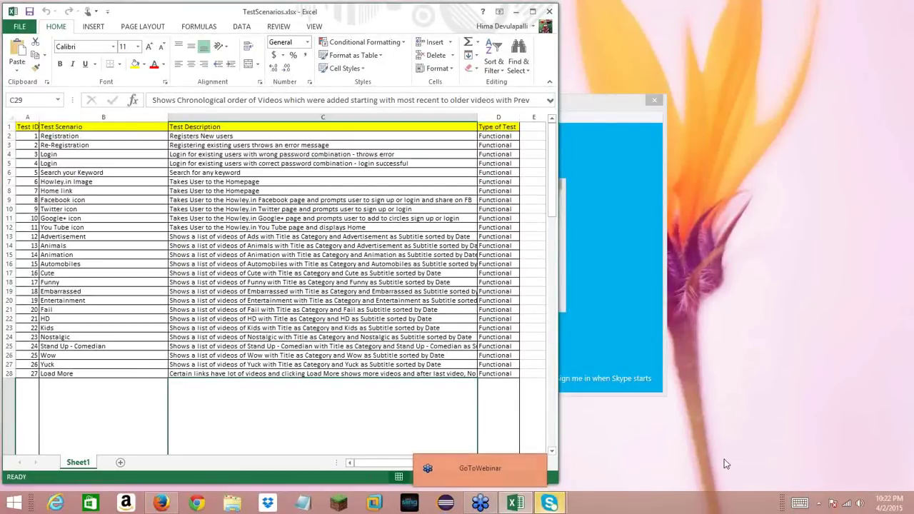
- Switch to Firefox and look through the Automation Test Plan folder and the Team Innovation TaskList spreadsheet
mouse_move(481, 506)
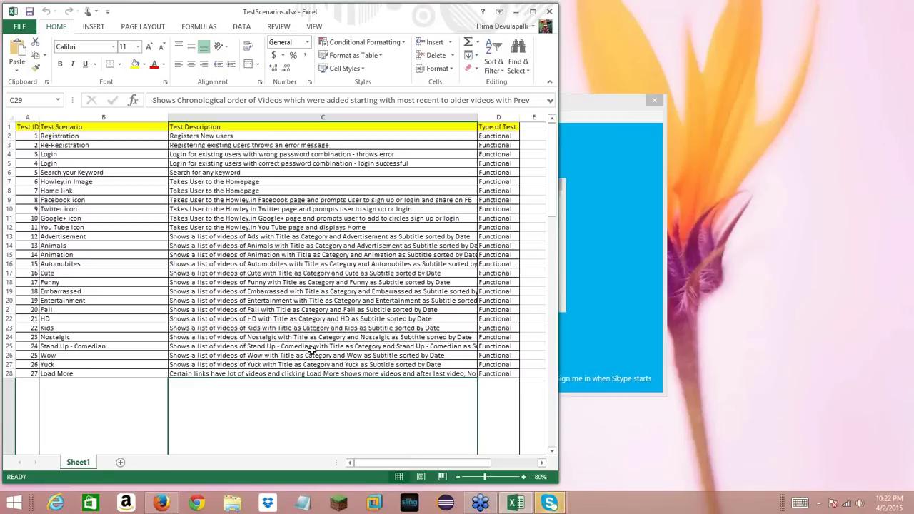
left_click(447, 504)
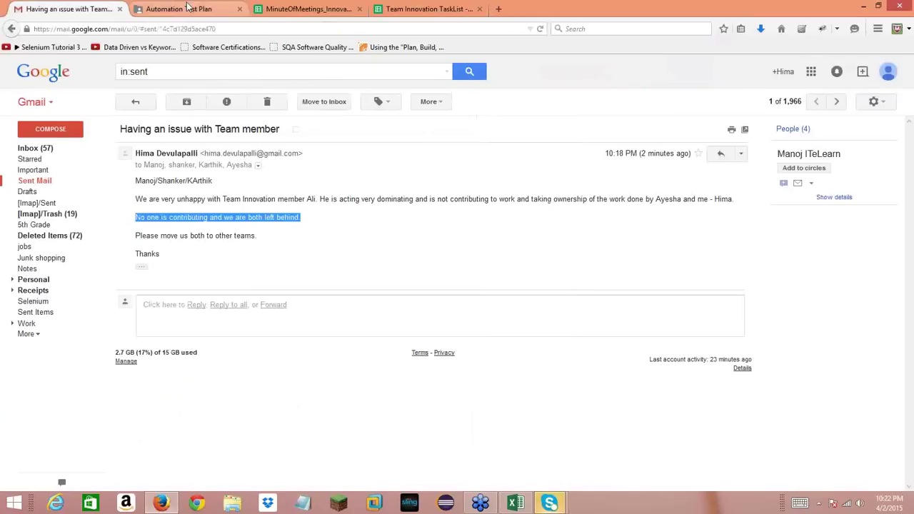
left_click(179, 9)
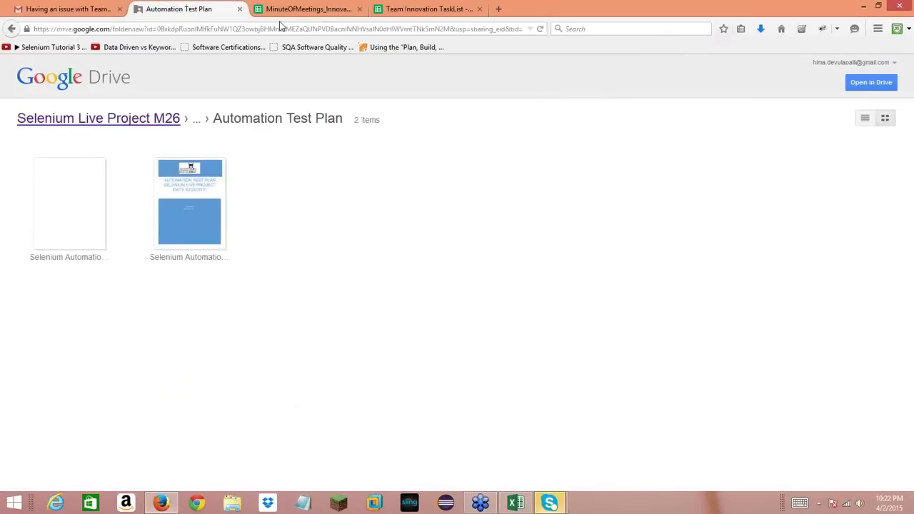
left_click(427, 6)
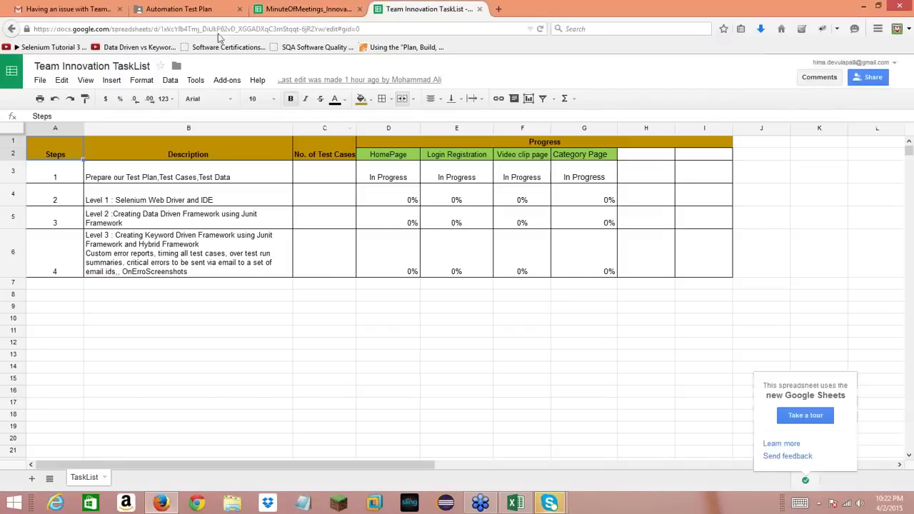
- Open Selenium Automation Test Plan & Strategy (1).docx from the Automation Test Plan folder and view its cover, sign-off tables and Table of Contents
left_click(160, 7)
double_click(191, 239)
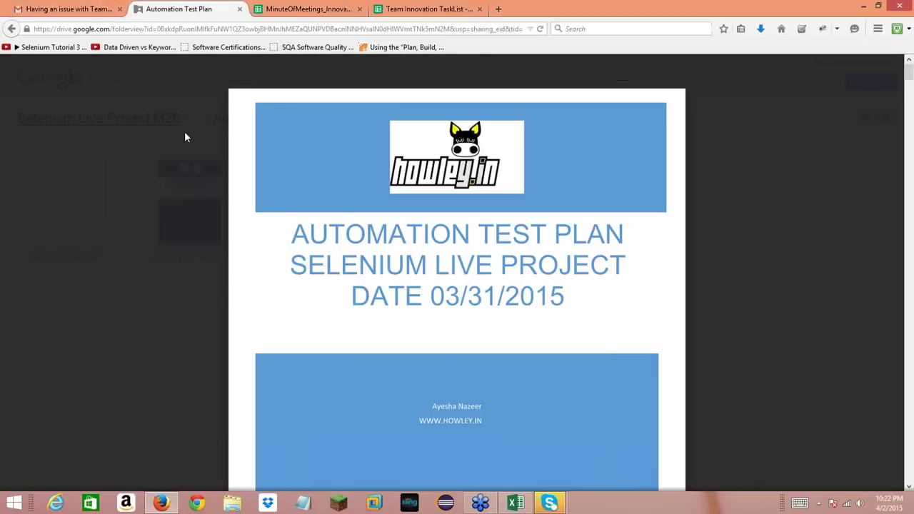
scroll(517, 268, "down", 5)
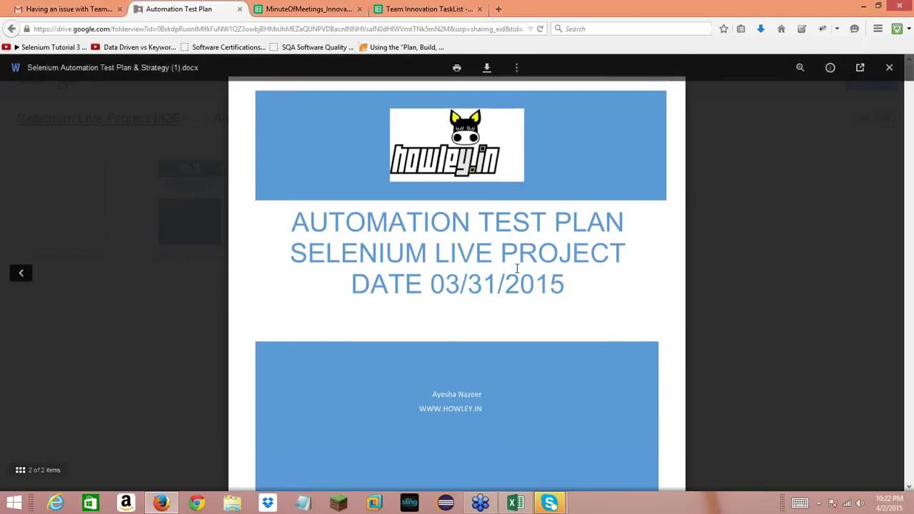
scroll(517, 269, "down", 14)
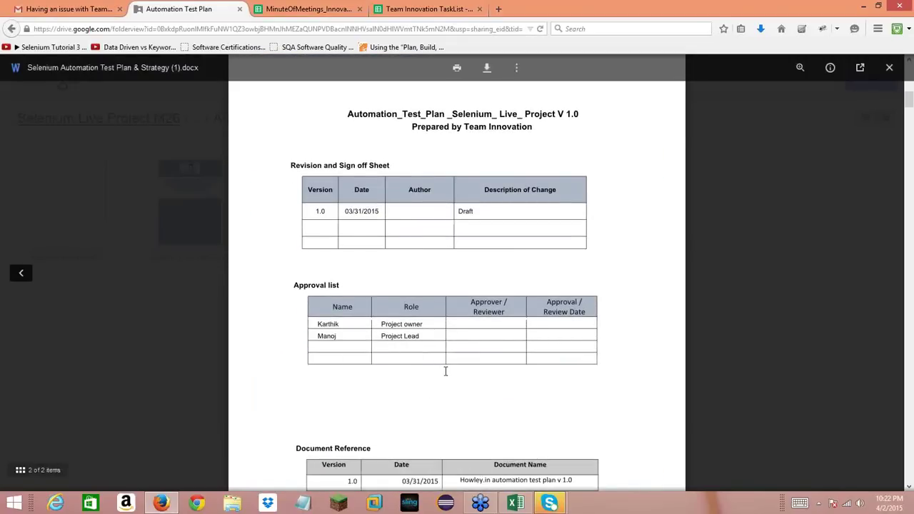
scroll(387, 293, "down", 5)
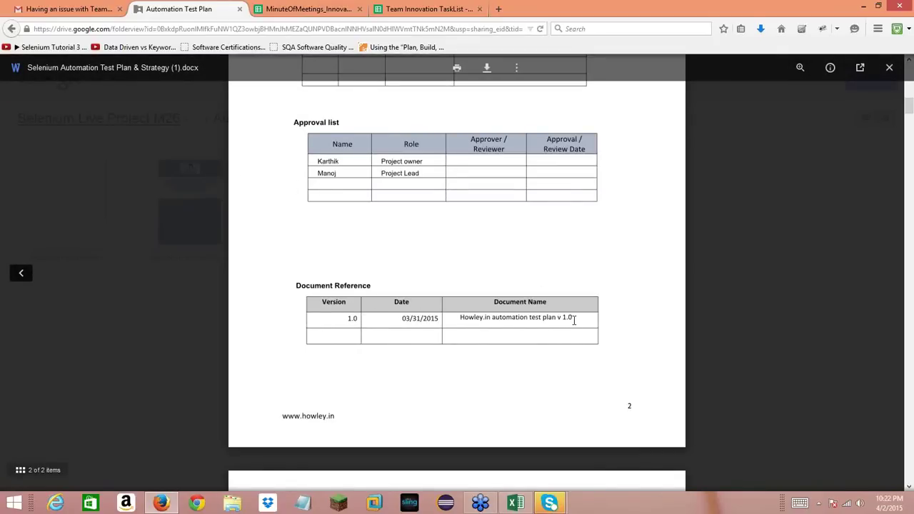
scroll(571, 323, "down", 5)
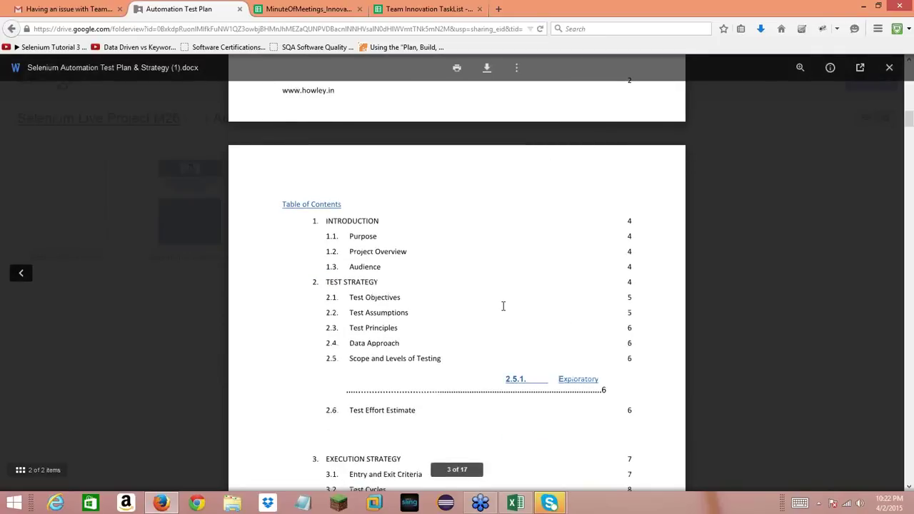
- Review the Introduction chapter of the test plan document, covering Purpose, Project Overview and Audience
middle_click(443, 261)
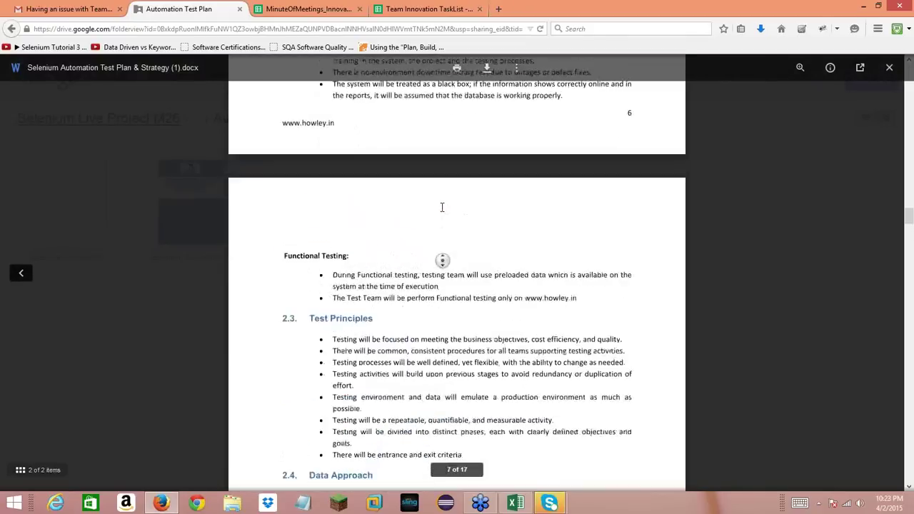
middle_click(441, 207)
scroll(442, 207, "up", 10)
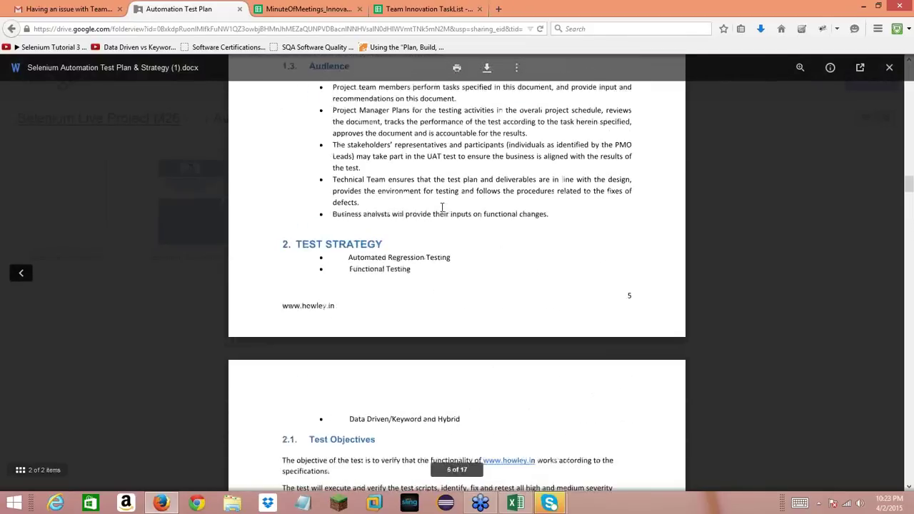
scroll(442, 207, "down", 1)
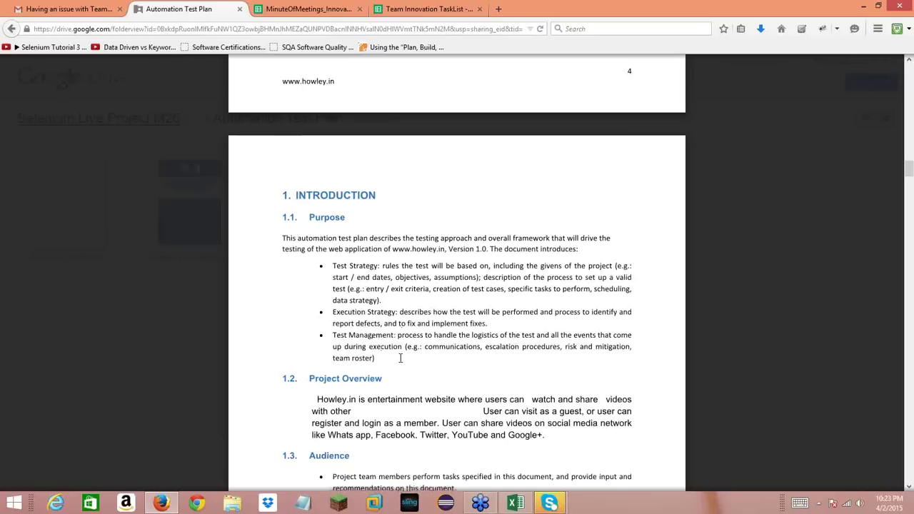
scroll(401, 359, "down", 1)
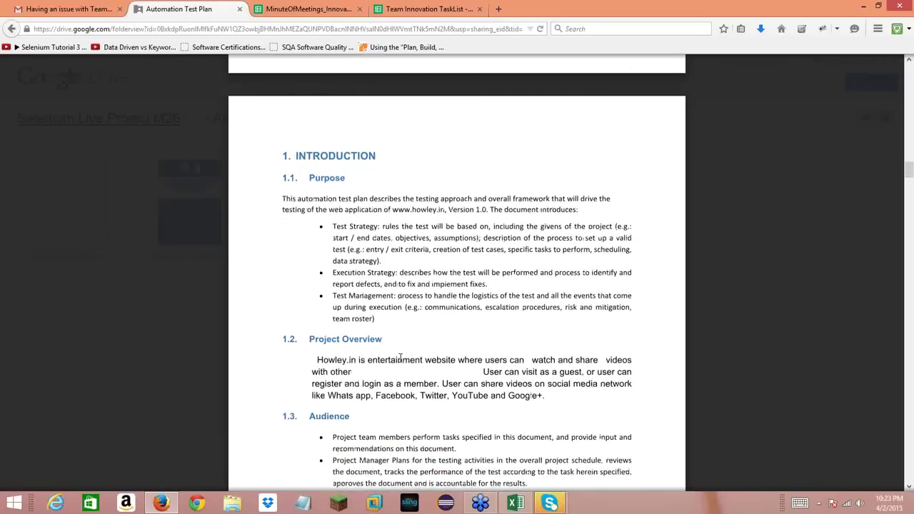
scroll(400, 358, "down", 1)
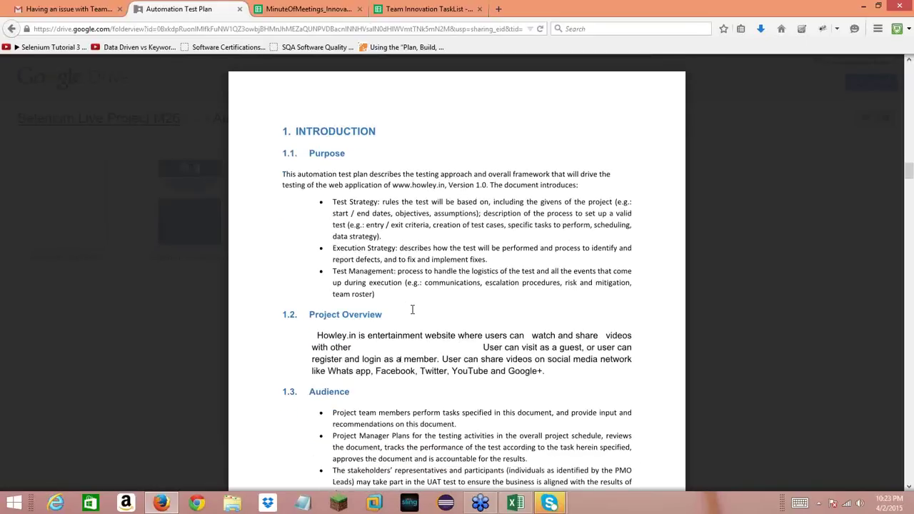
scroll(412, 309, "down", 1)
scroll(412, 310, "down", 2)
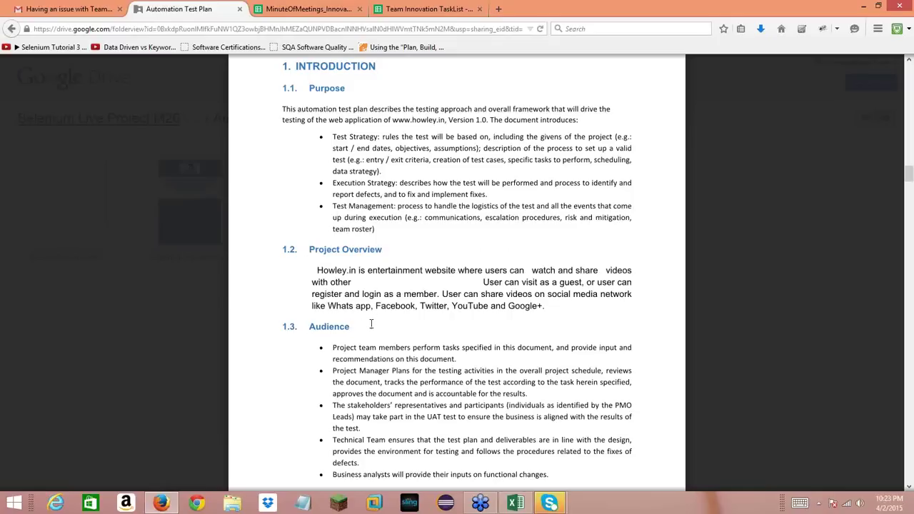
scroll(371, 324, "down", 3)
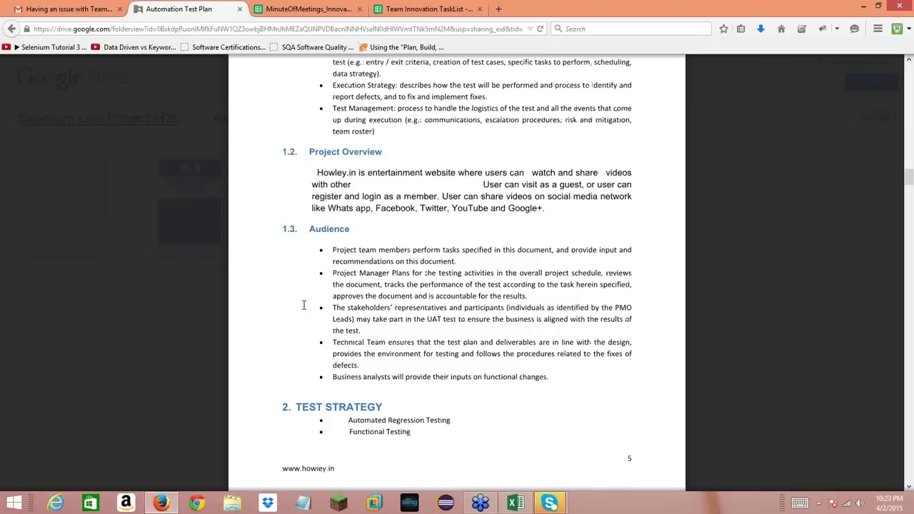
scroll(303, 305, "down", 2)
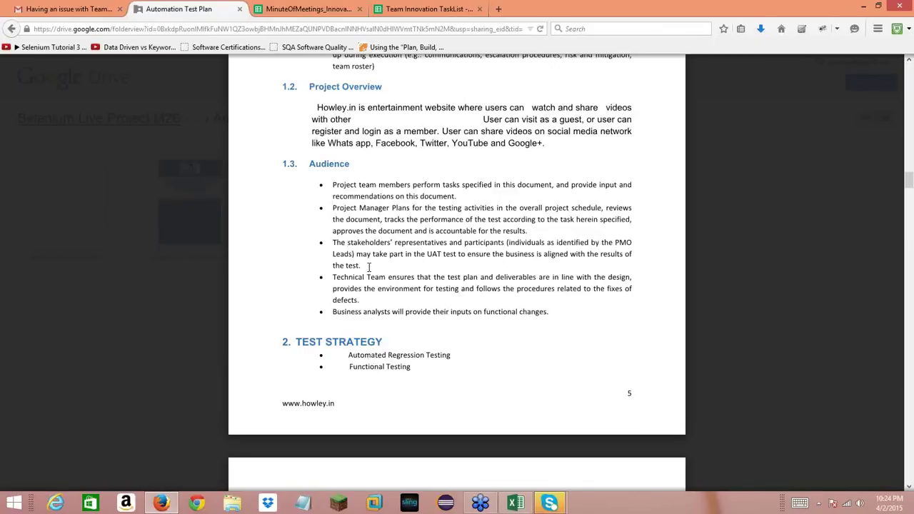
scroll(378, 288, "down", 1)
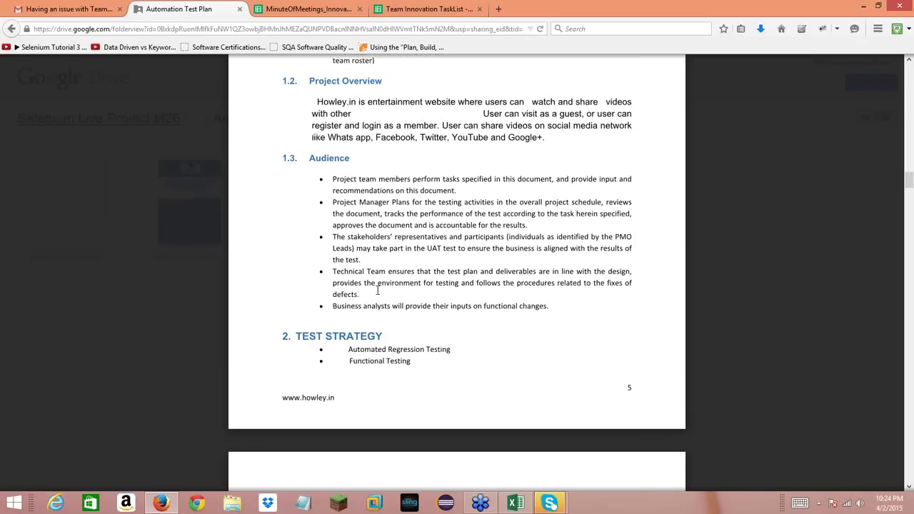
- Review the Test Strategy chapter, including Test Objectives and the key and general Test Assumptions
scroll(378, 289, "down", 1)
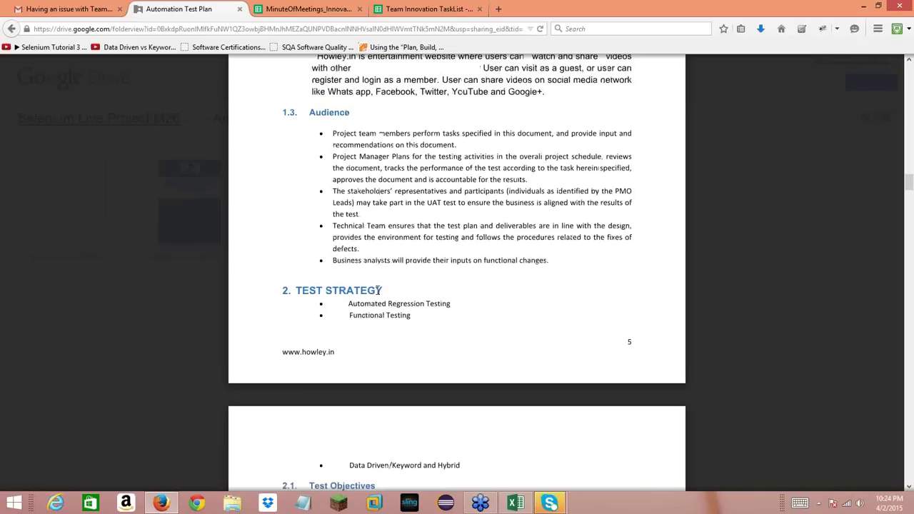
scroll(378, 289, "down", 2)
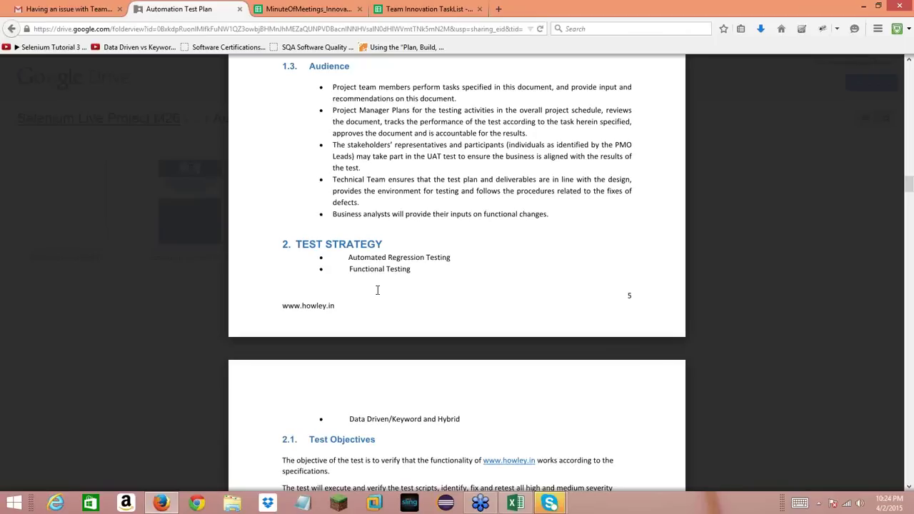
scroll(378, 290, "down", 2)
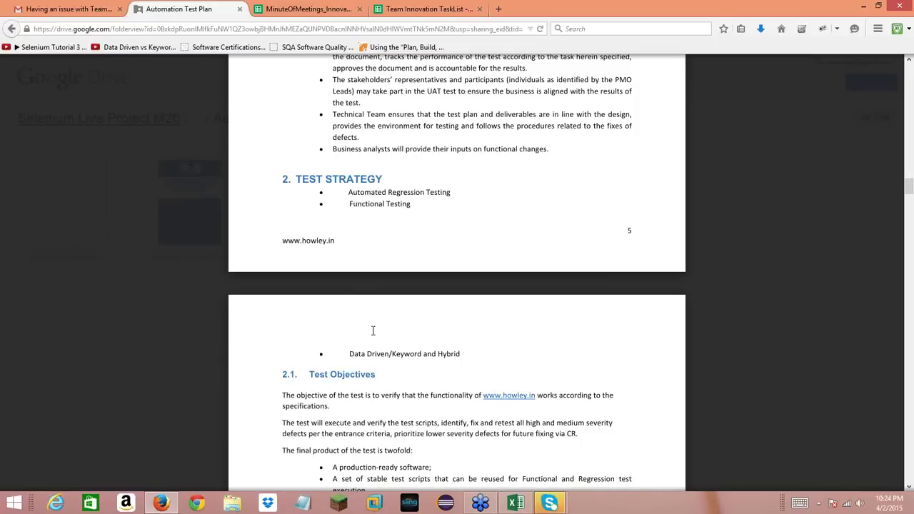
scroll(373, 330, "down", 1)
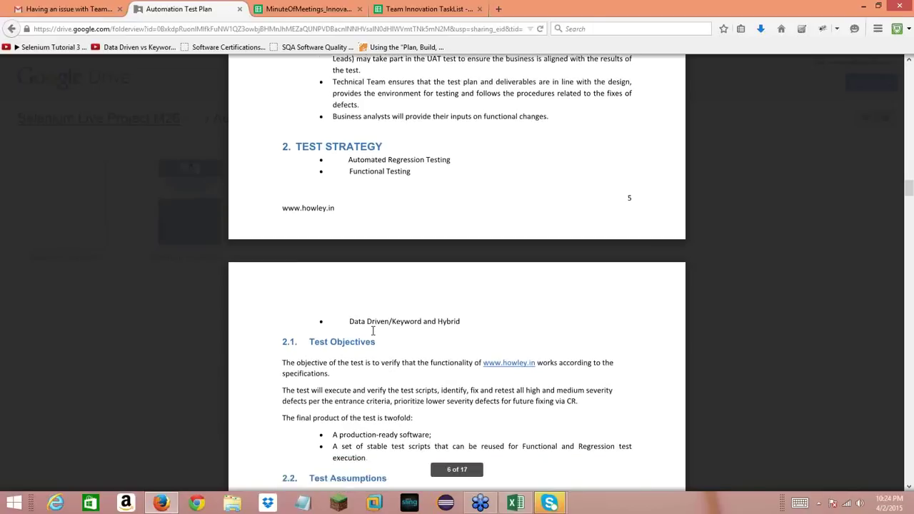
scroll(373, 331, "down", 3)
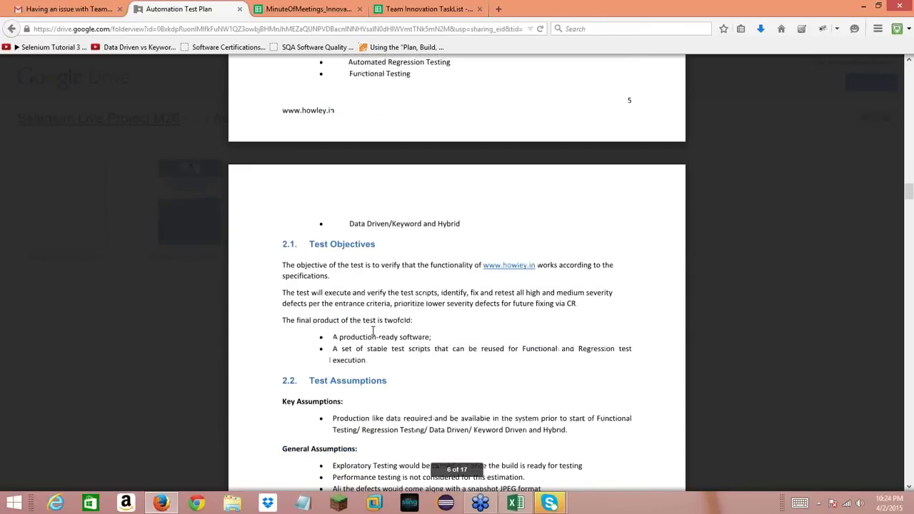
scroll(373, 331, "down", 1)
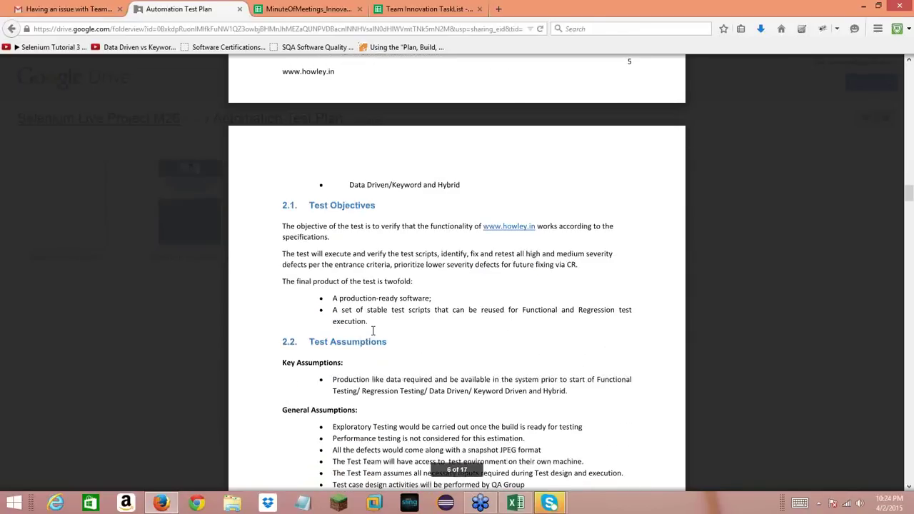
scroll(372, 331, "down", 2)
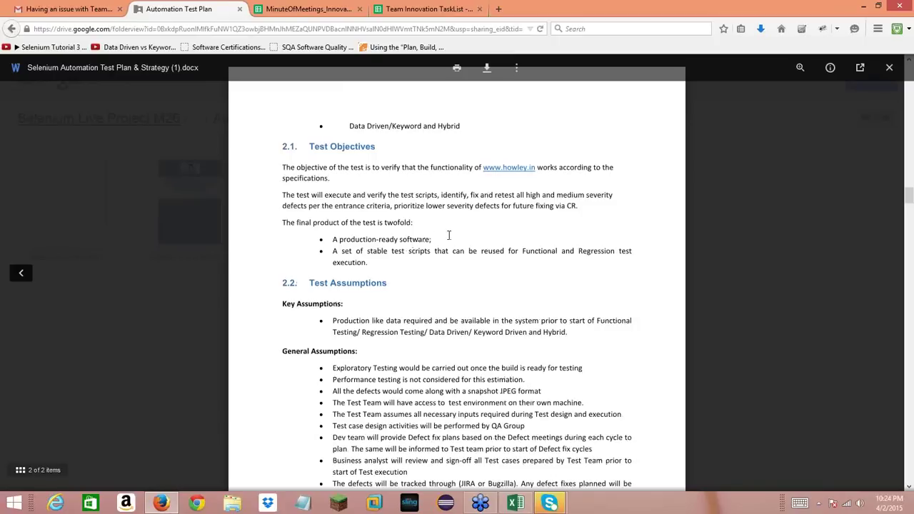
- Review the rest of the Test Strategy chapter, from General Assumptions through Test Principles, Data Approach and Scope and Levels of Testing
scroll(448, 236, "down", 1)
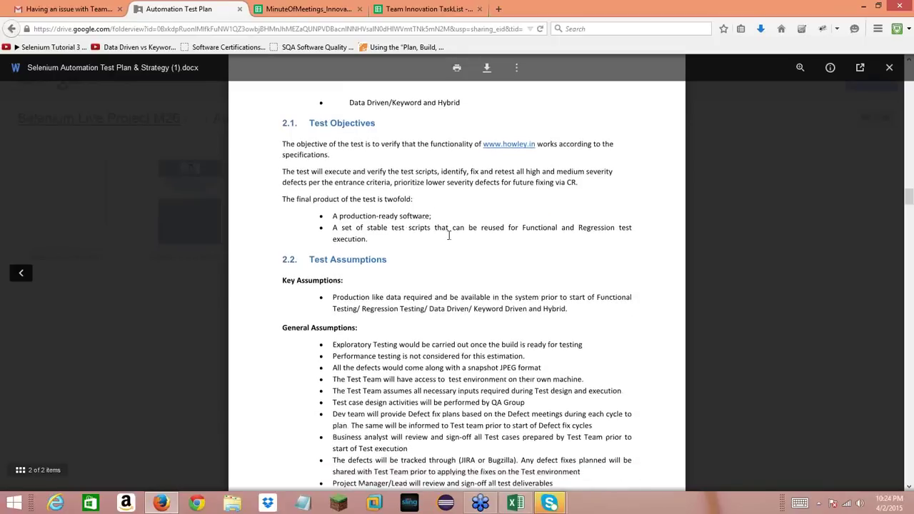
scroll(449, 235, "down", 1)
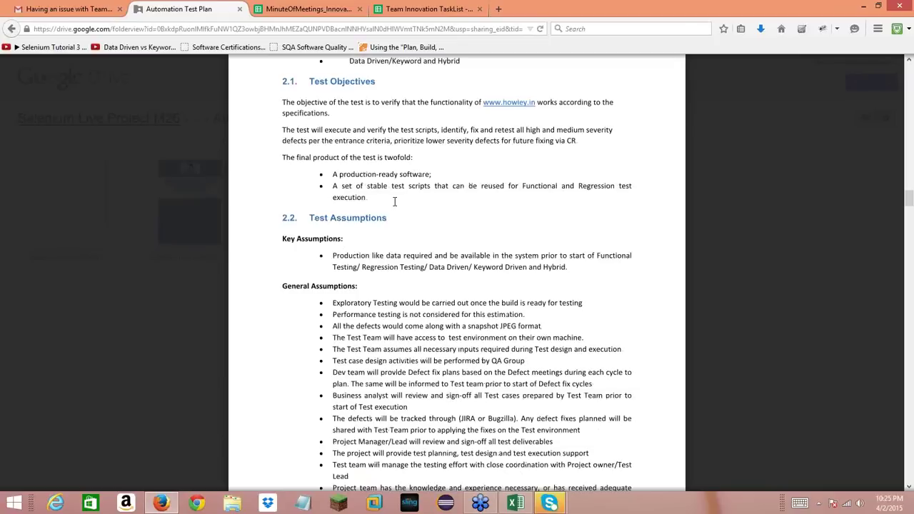
scroll(395, 202, "down", 1)
scroll(394, 202, "down", 2)
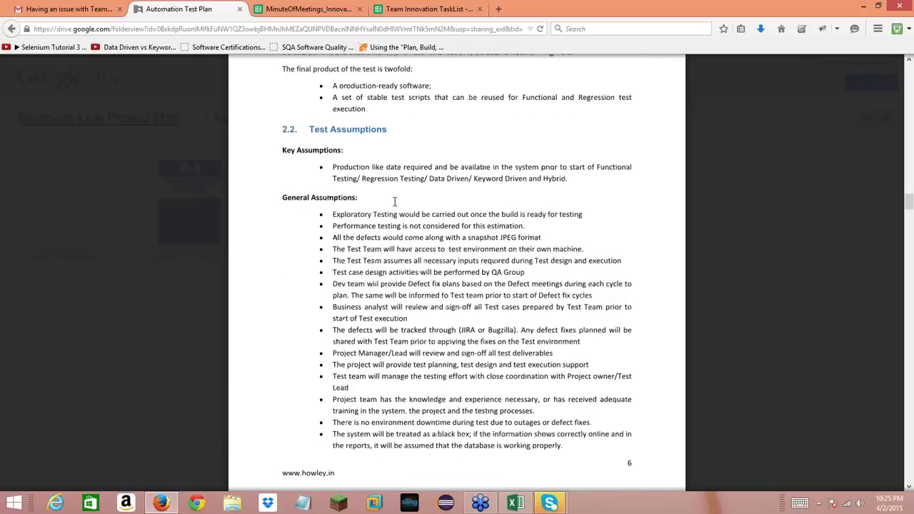
scroll(394, 202, "down", 3)
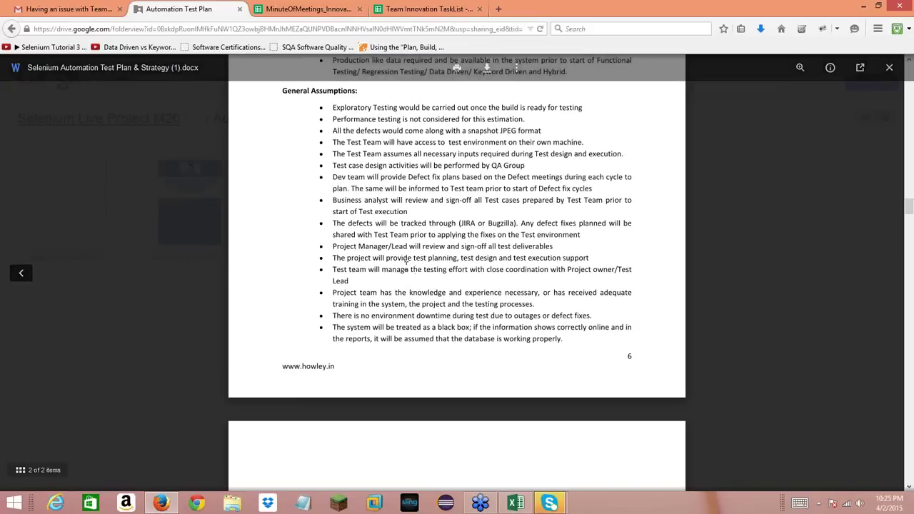
scroll(407, 266, "down", 10)
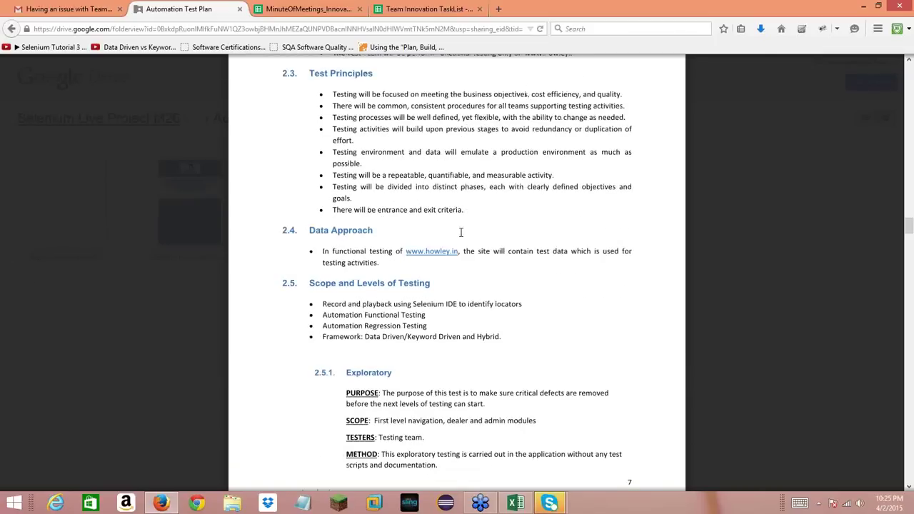
scroll(461, 232, "down", 1)
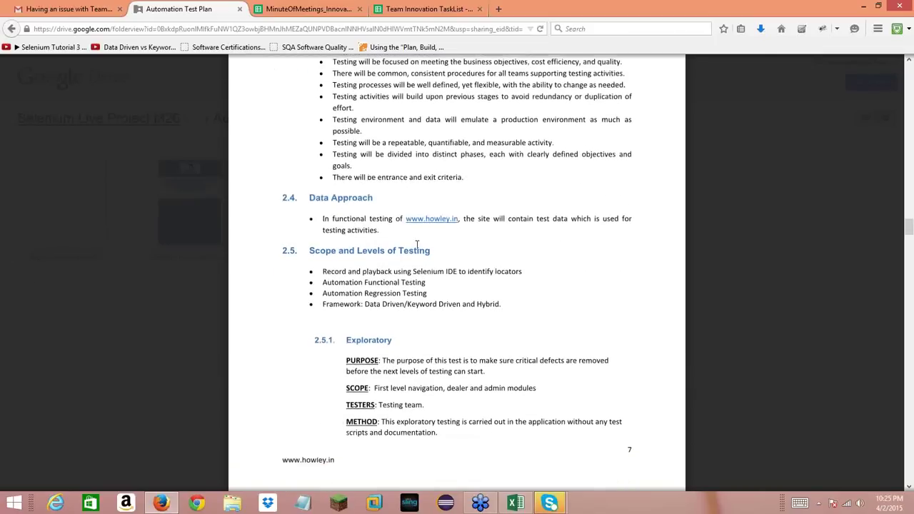
scroll(417, 244, "up", 1)
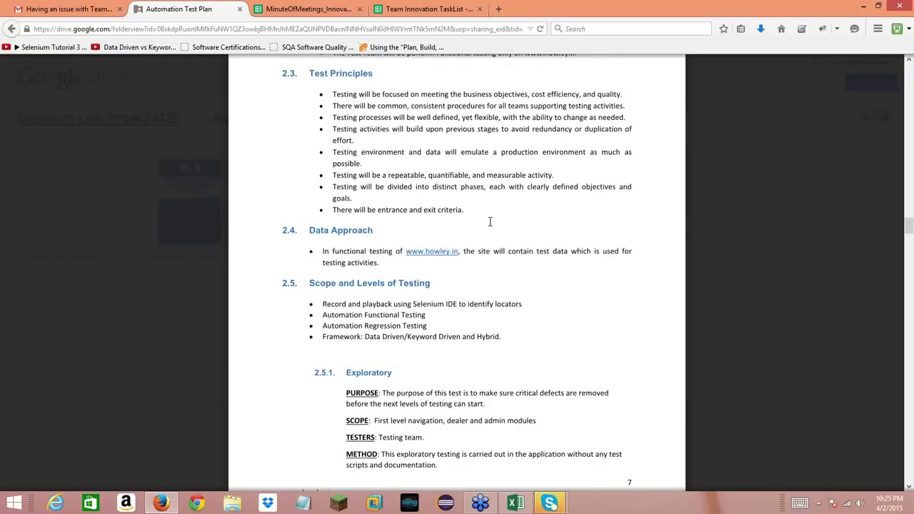
- Examine Entry and Exit Criteria in the Execution Strategy chapter, including the Exit Criteria and Expected Deliverables tables
scroll(490, 221, "down", 8)
scroll(491, 221, "down", 15)
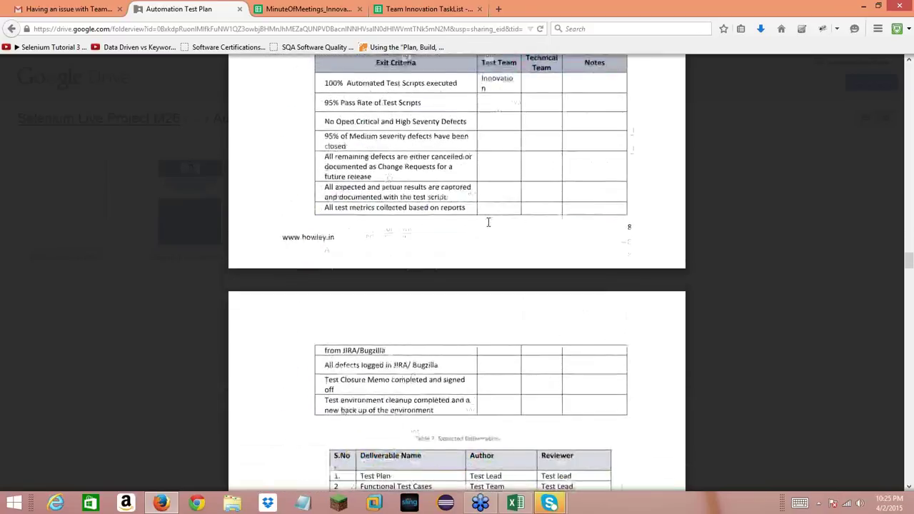
scroll(488, 223, "up", 2)
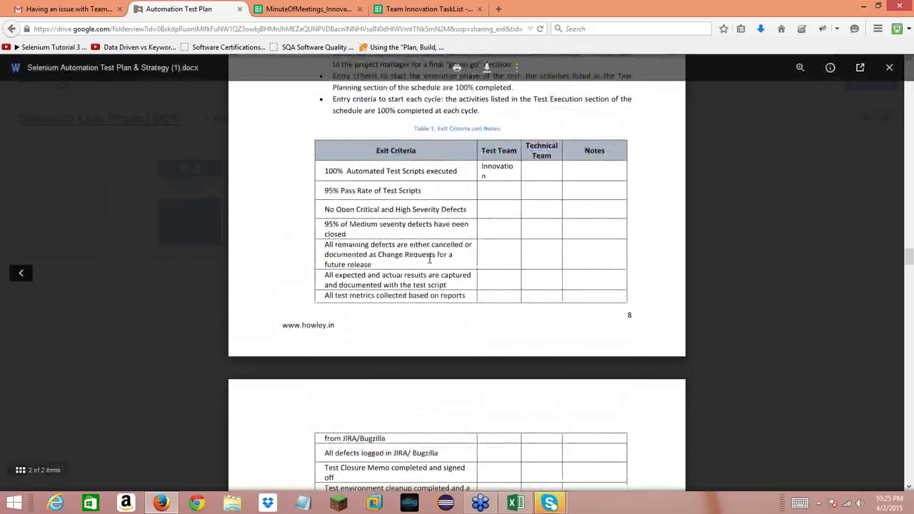
scroll(429, 259, "up", 3)
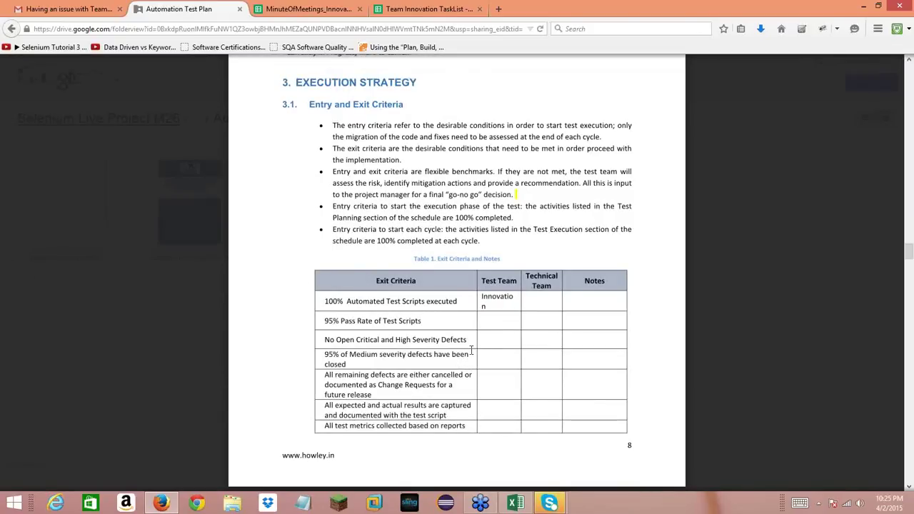
scroll(467, 352, "down", 3)
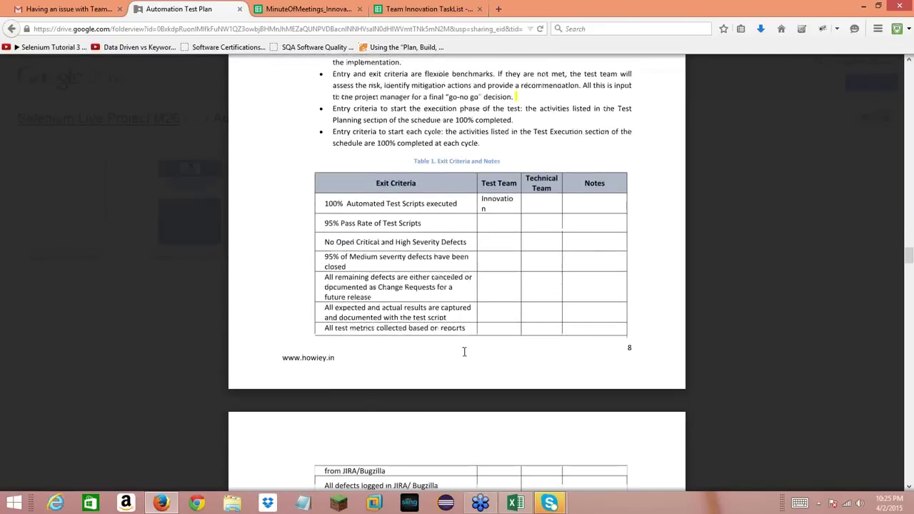
scroll(463, 352, "down", 7)
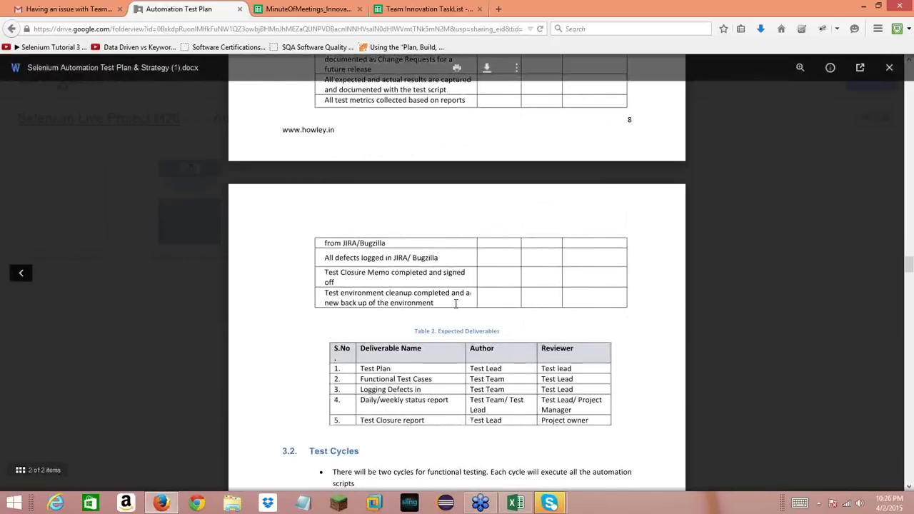
- Look through Test Cycles, Validation and Defect Management, the defect severity table and Test Metrics, continuing to the test execution process on page 13
scroll(456, 303, "down", 9)
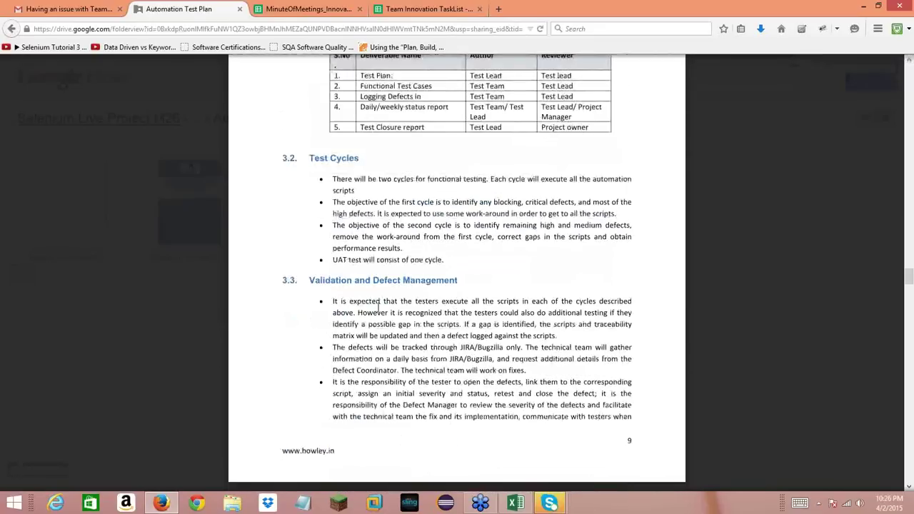
scroll(377, 310, "down", 15)
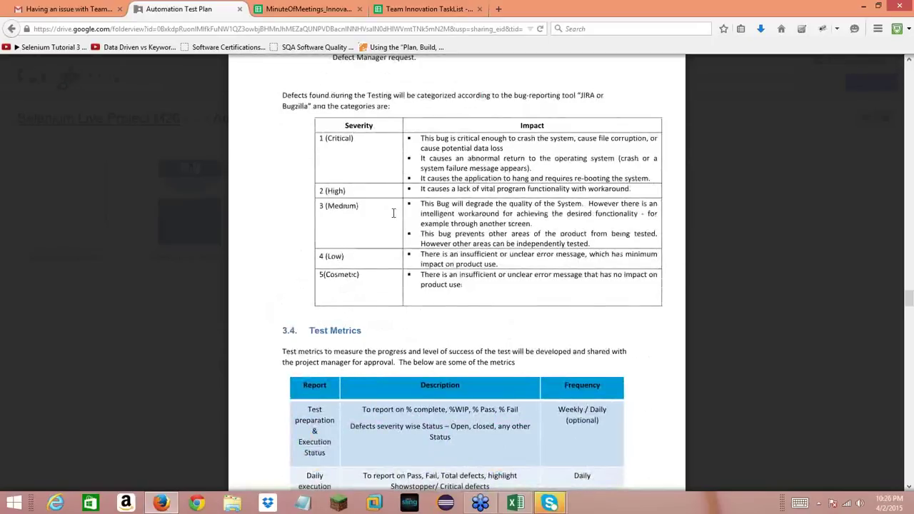
scroll(451, 340, "down", 3)
scroll(451, 340, "down", 20)
scroll(451, 340, "down", 20)
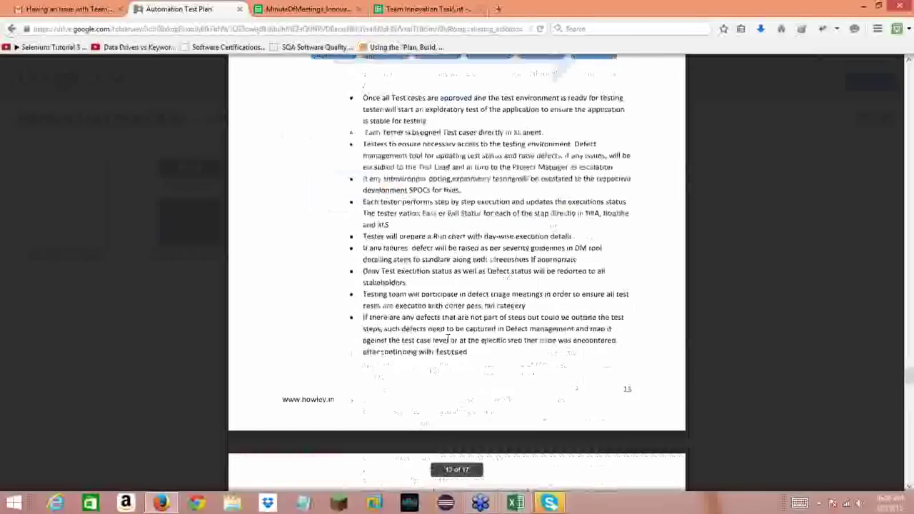
scroll(449, 340, "down", 5)
- Switch to TestScenarios.xlsx in Excel and review the functional test scenarios from Registration through Load More, Recent and Comments
left_click(516, 504)
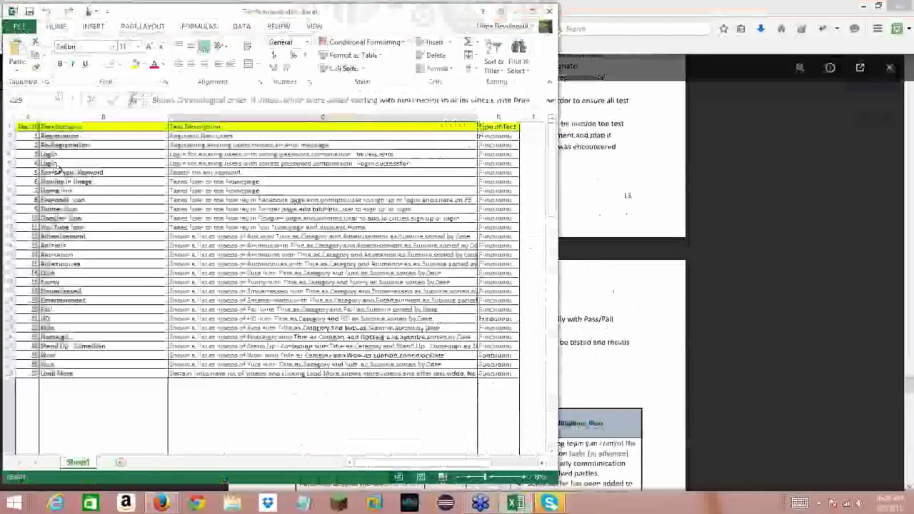
left_click(96, 172)
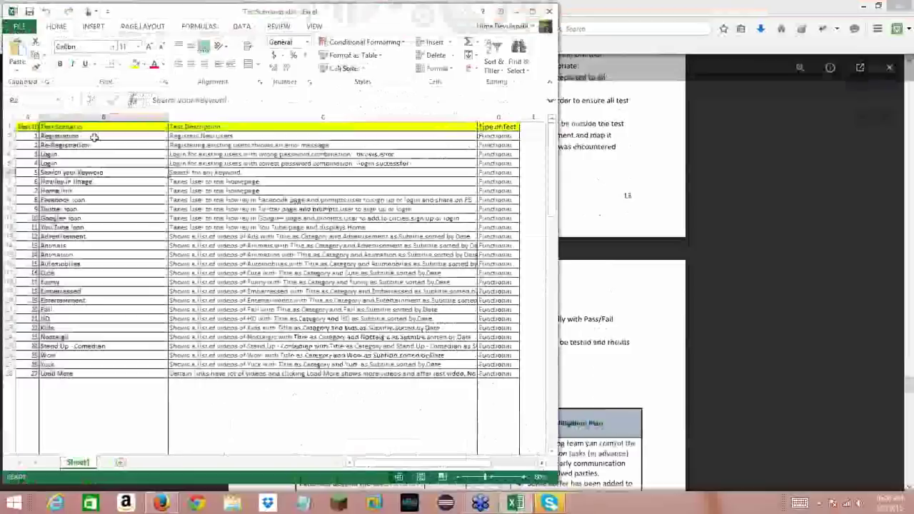
left_click(95, 136)
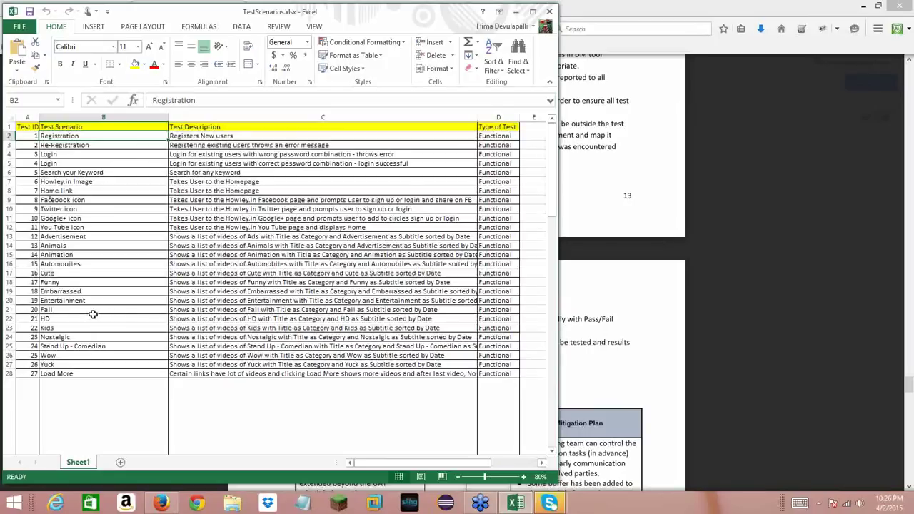
scroll(52, 288, "down", 3)
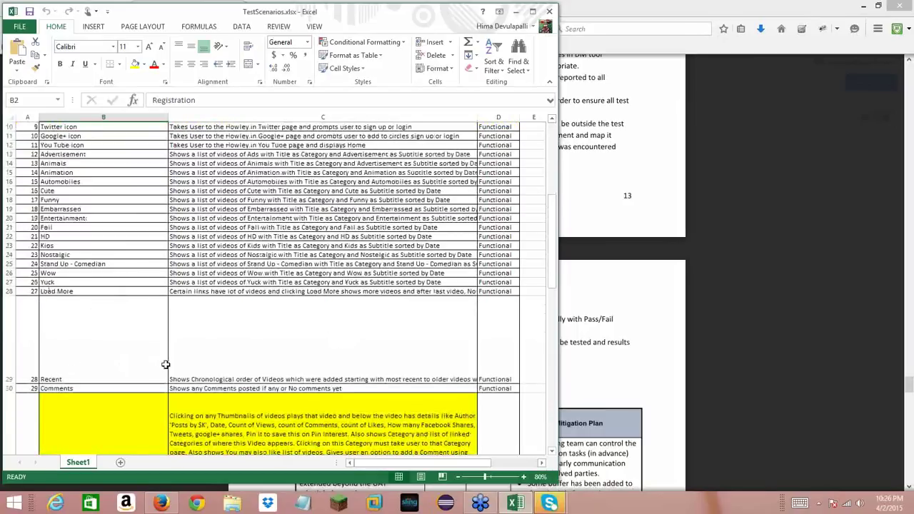
scroll(166, 364, "down", 3)
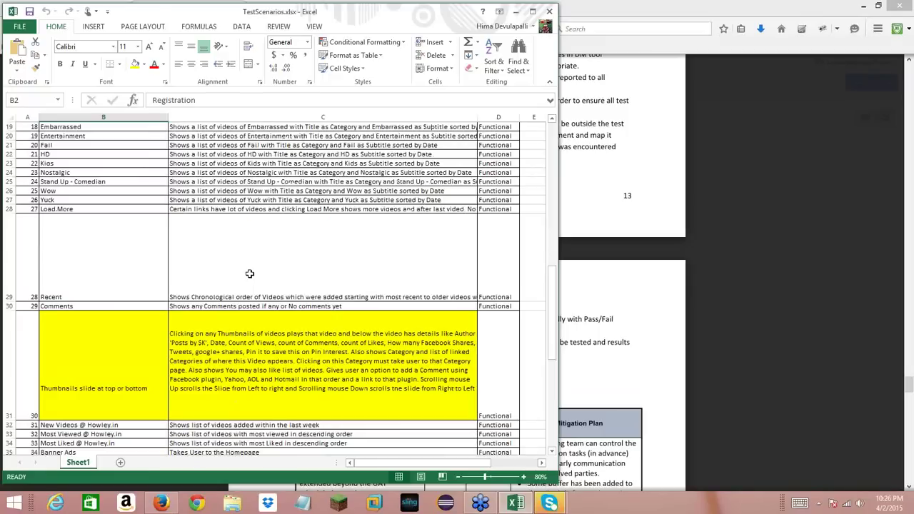
scroll(249, 274, "down", 3)
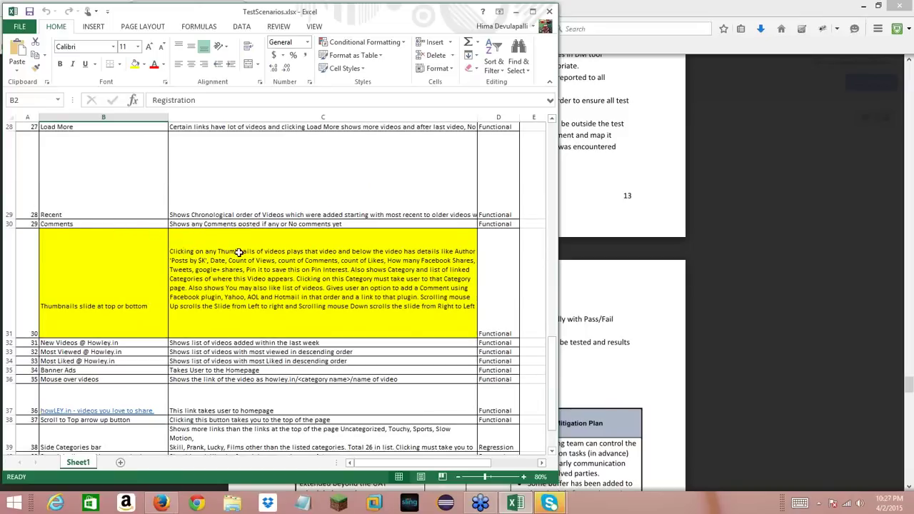
- Examine the highlighted thumbnails slide scenario and the regression scenarios from Side Categories bar onward, then return to the start of the list
left_click(40, 203)
scroll(214, 293, "down", 3)
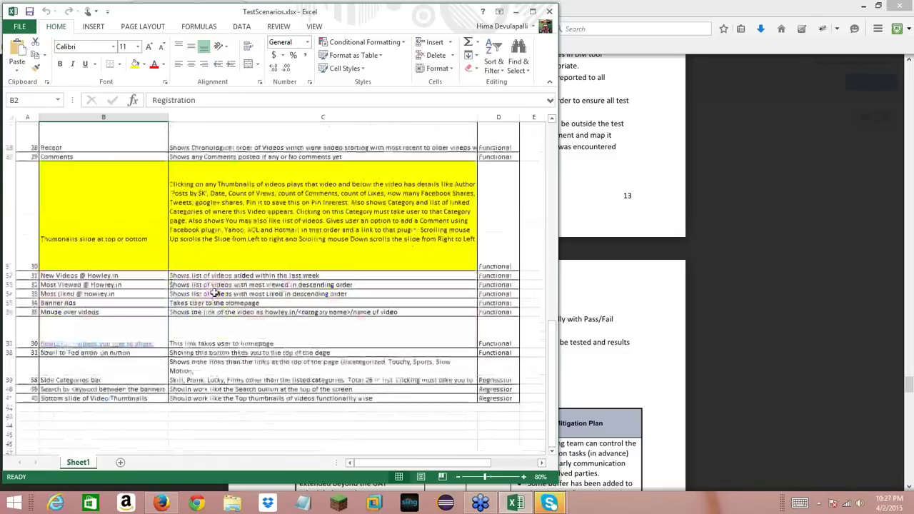
scroll(198, 265, "up", 3)
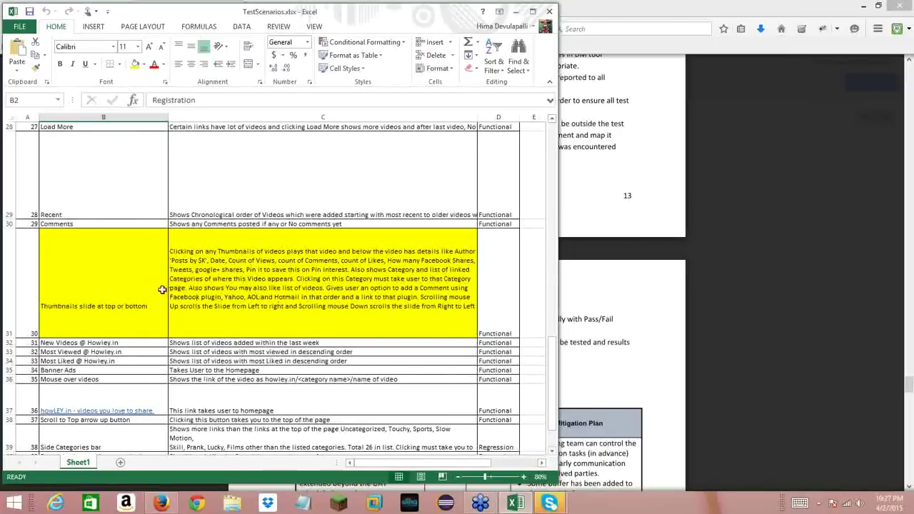
scroll(171, 286, "down", 2)
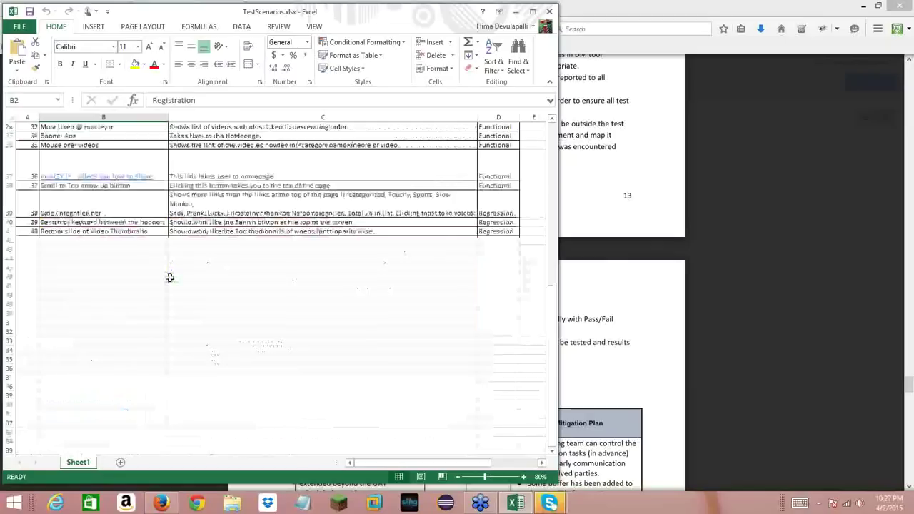
scroll(65, 245, "up", 1)
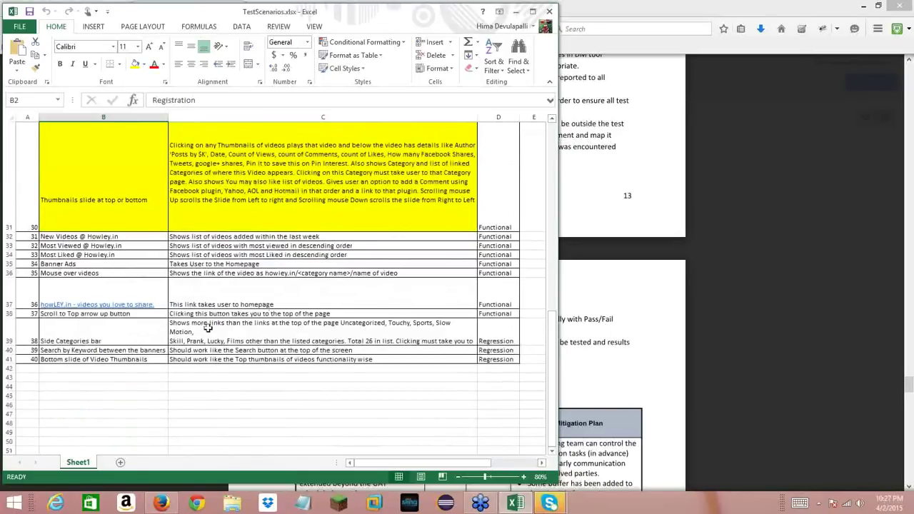
scroll(279, 309, "down", 1)
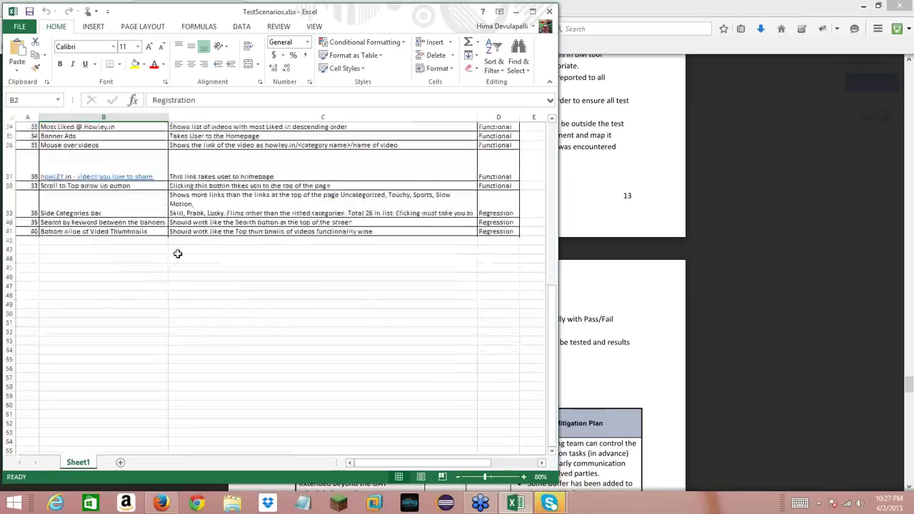
scroll(179, 253, "up", 1)
left_click(99, 333)
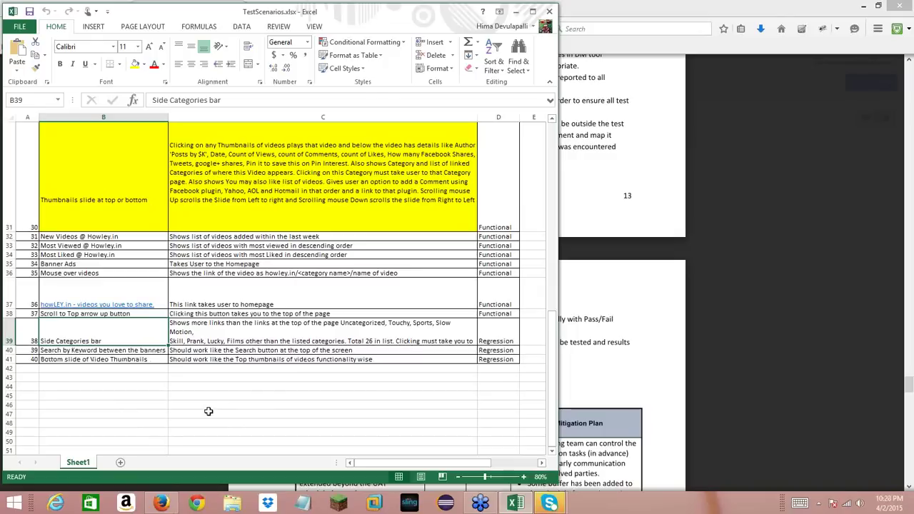
scroll(209, 411, "up", 1)
scroll(208, 412, "up", 9)
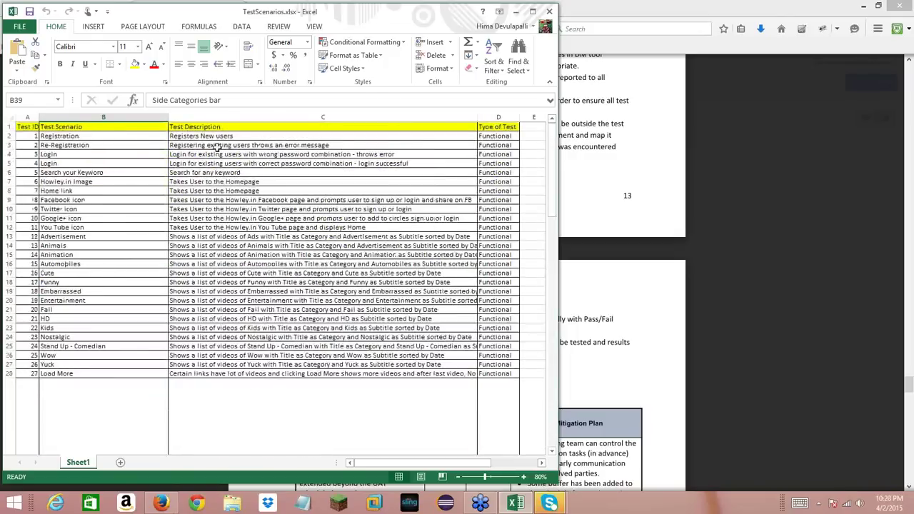
- Switch back to the test plan document in Firefox and review the Test Risks and Mitigation Factors table
left_click(743, 468)
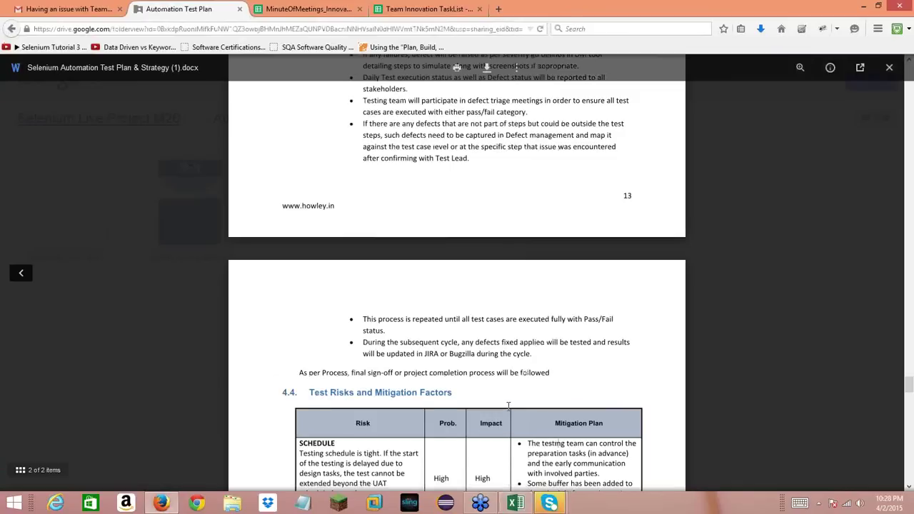
scroll(509, 405, "down", 4)
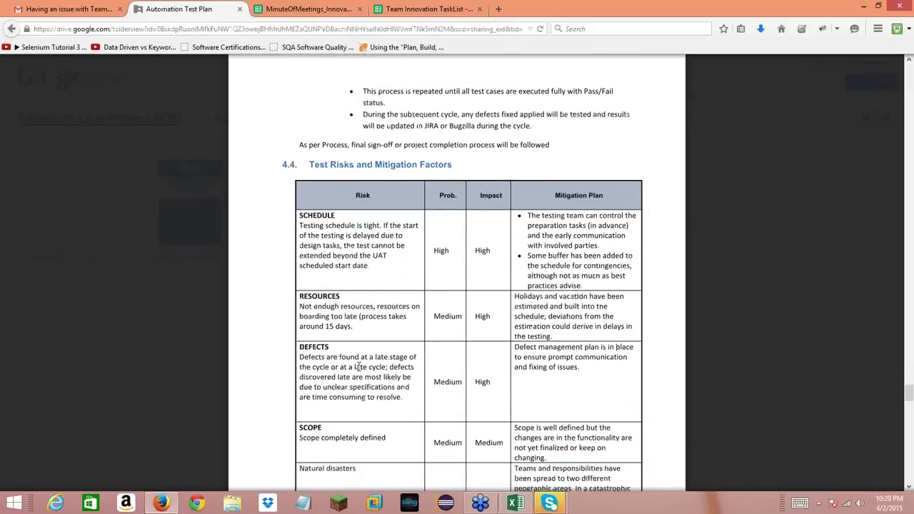
scroll(359, 367, "down", 1)
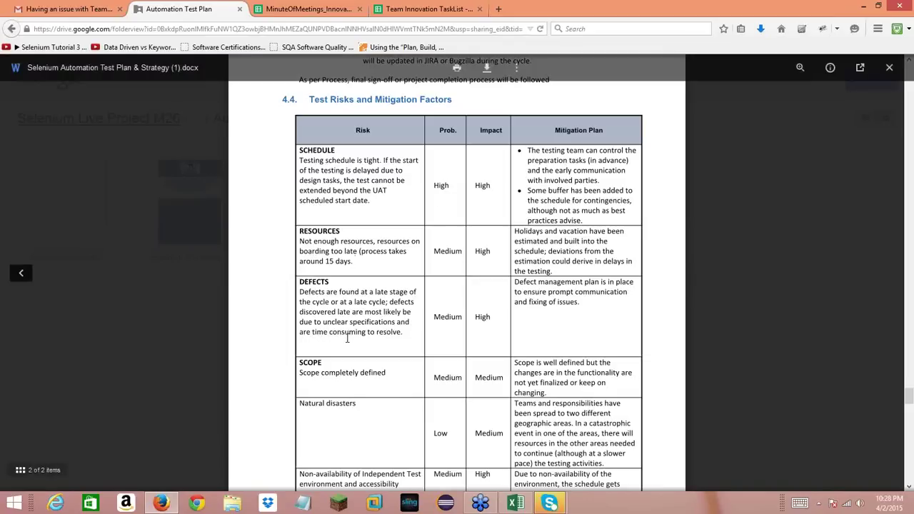
scroll(345, 343, "down", 3)
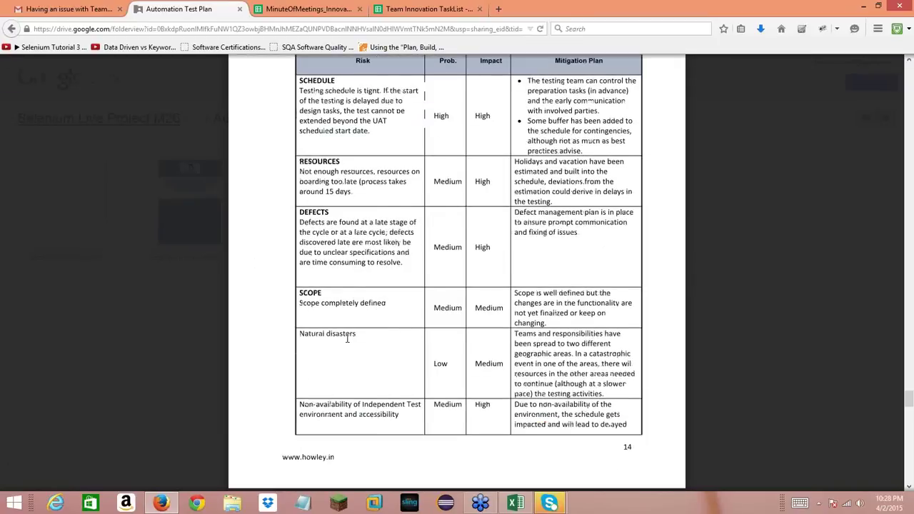
- Review the Role Expectations section, covering the team roster and the Project Management, Test Planning, Test Team, Test Lead and Development Team duties
scroll(338, 365, "down", 10)
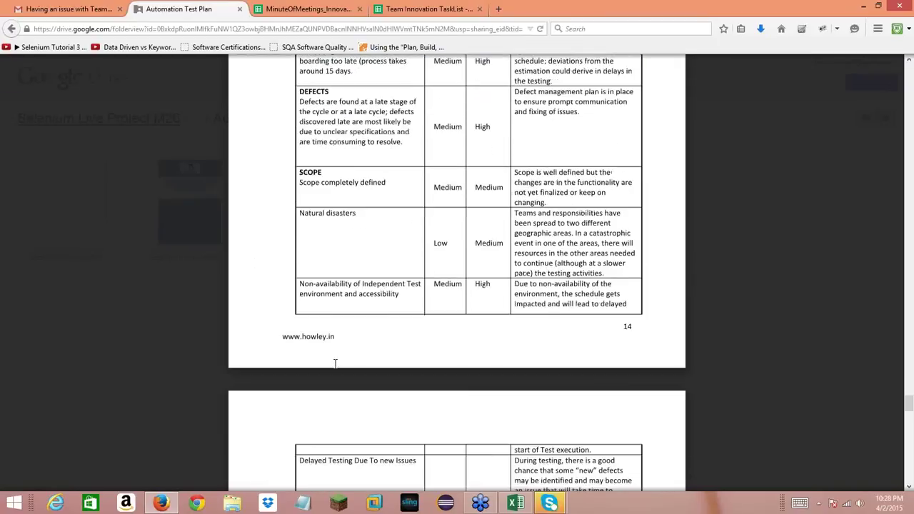
scroll(335, 364, "down", 6)
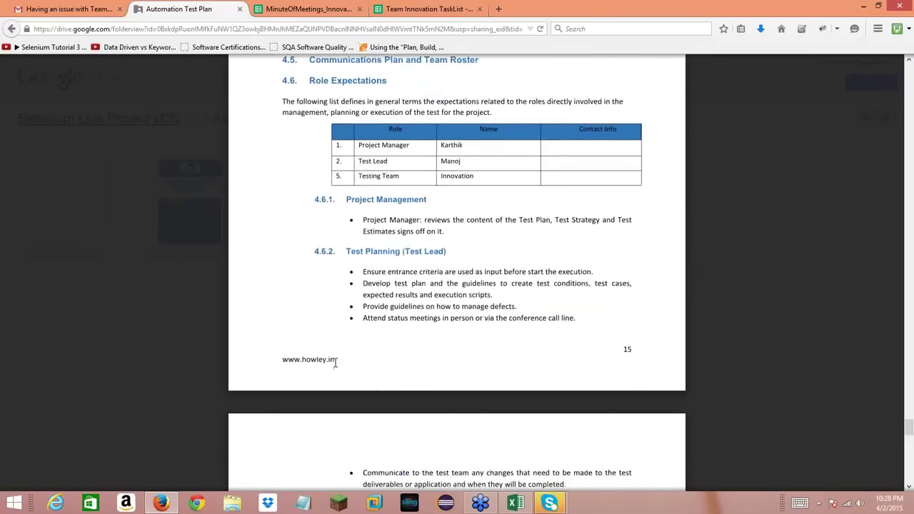
scroll(335, 363, "down", 8)
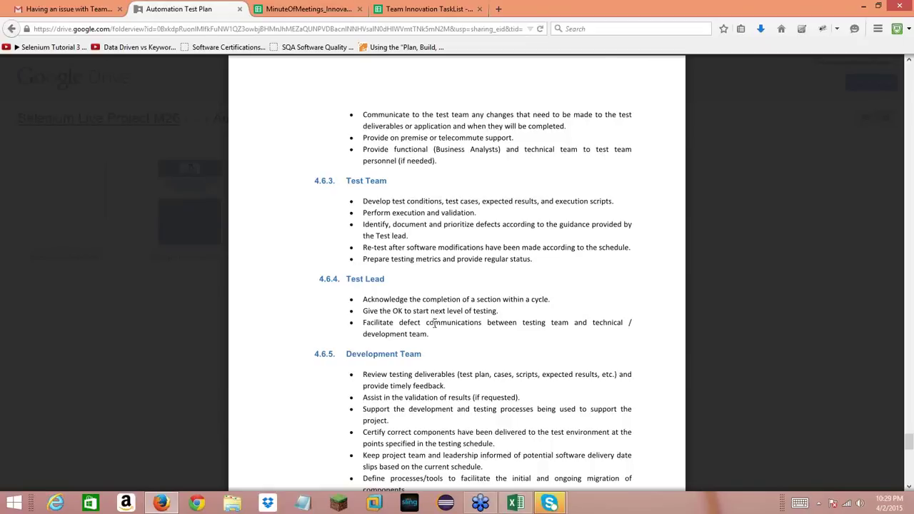
- Review the Development Team duties, the Test Environment section and the Approvals table at the end of the test plan
scroll(435, 329, "down", 1)
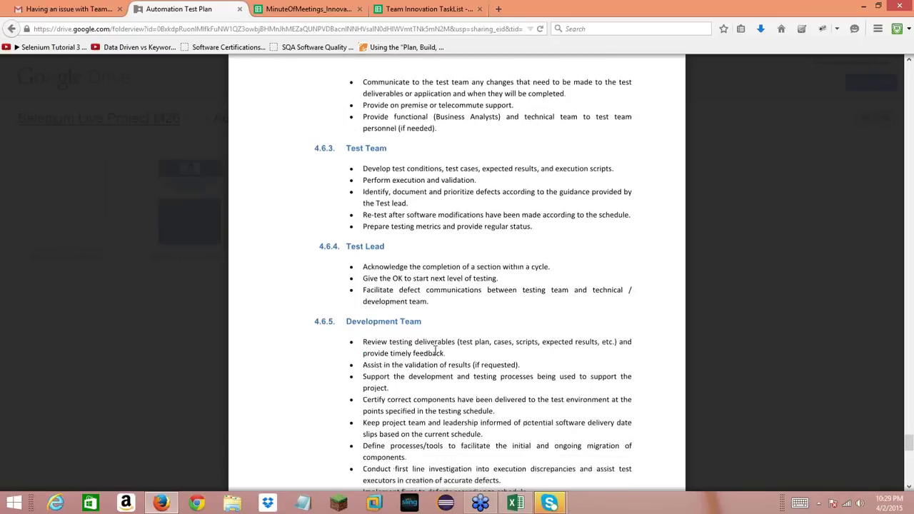
scroll(435, 346, "down", 4)
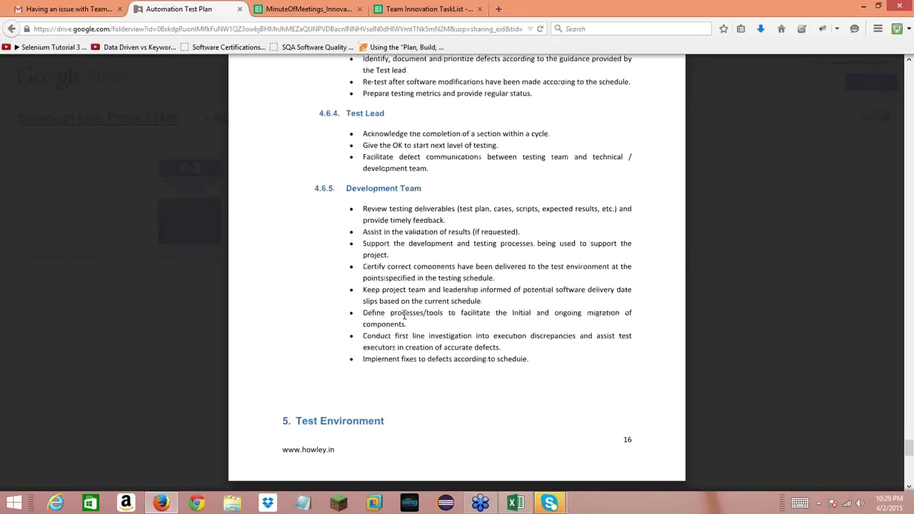
scroll(406, 314, "down", 1)
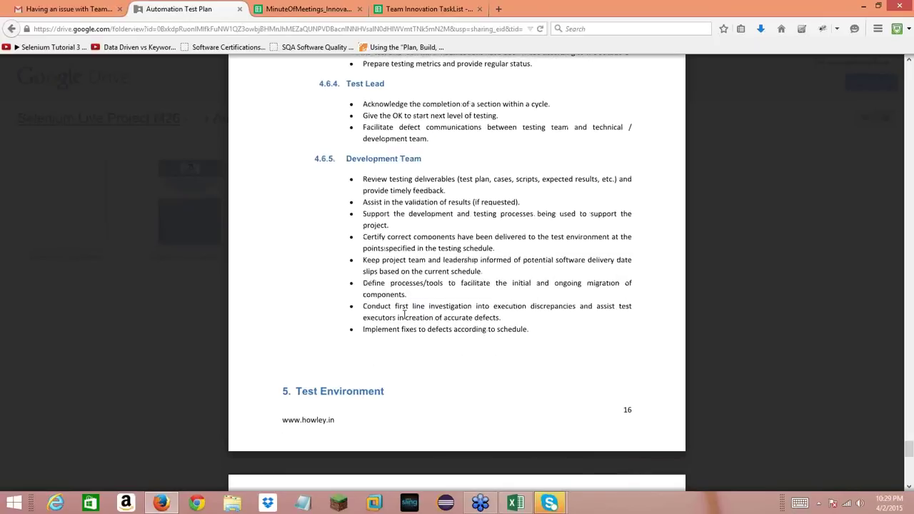
scroll(405, 315, "down", 9)
scroll(386, 312, "up", 1)
scroll(385, 312, "up", 8)
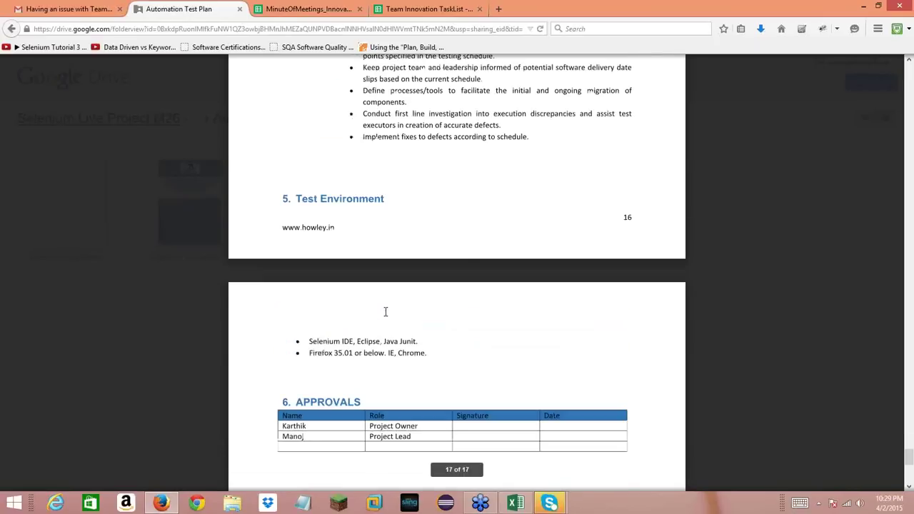
scroll(396, 333, "up", 4)
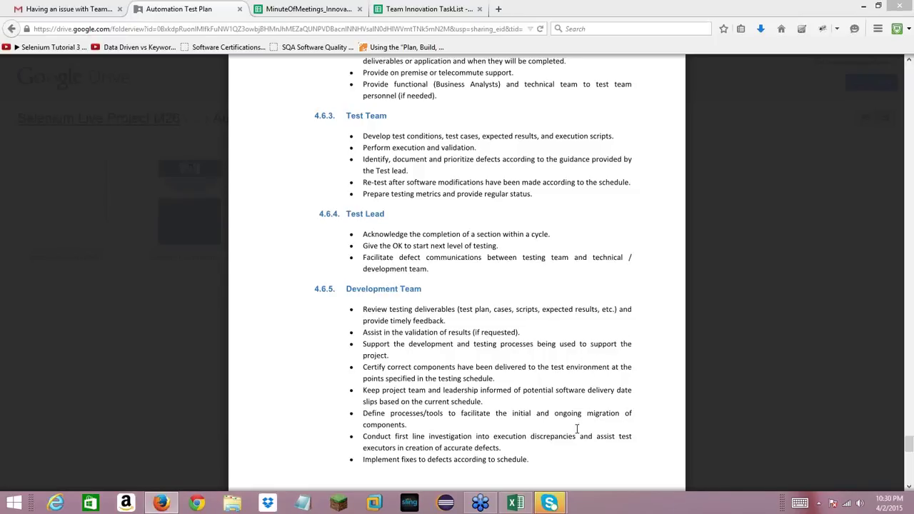
- Revisit the role duties from Project Management and Test Planning through Test Team, Test Lead and Development Team
scroll(577, 429, "down", 6)
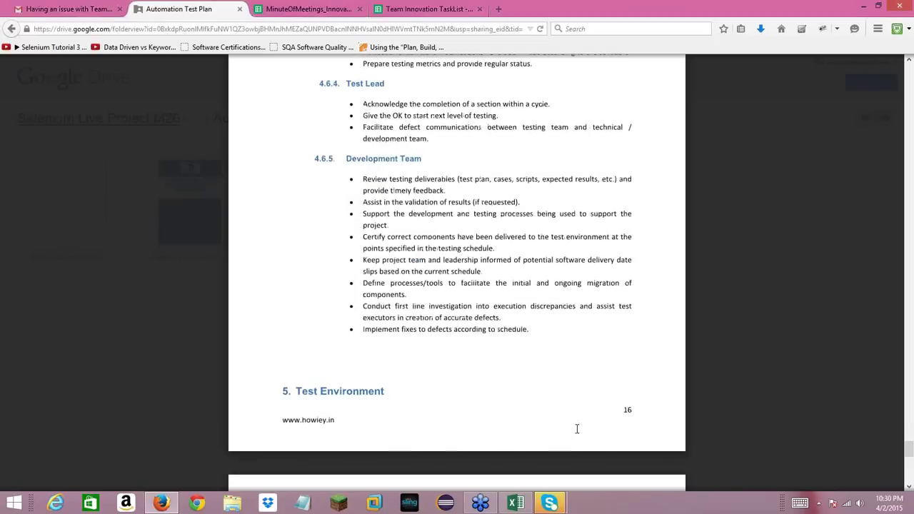
scroll(577, 429, "up", 4)
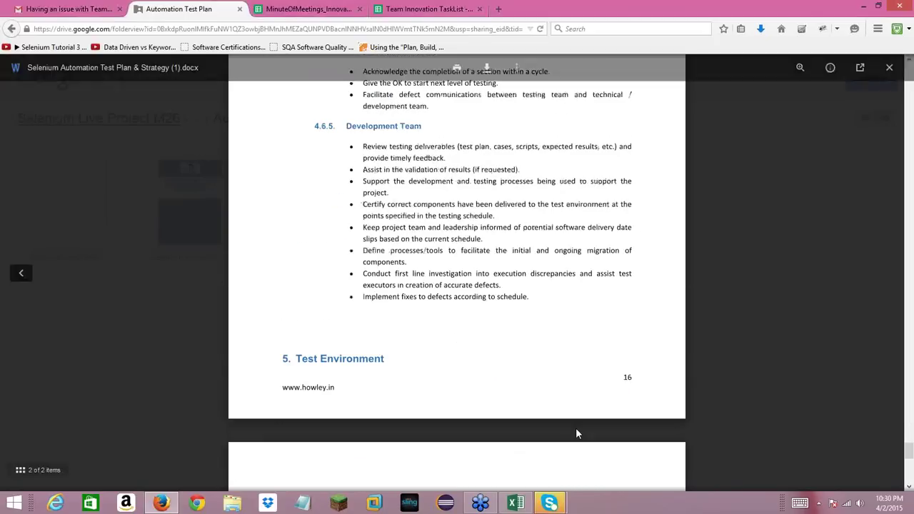
scroll(562, 409, "up", 2)
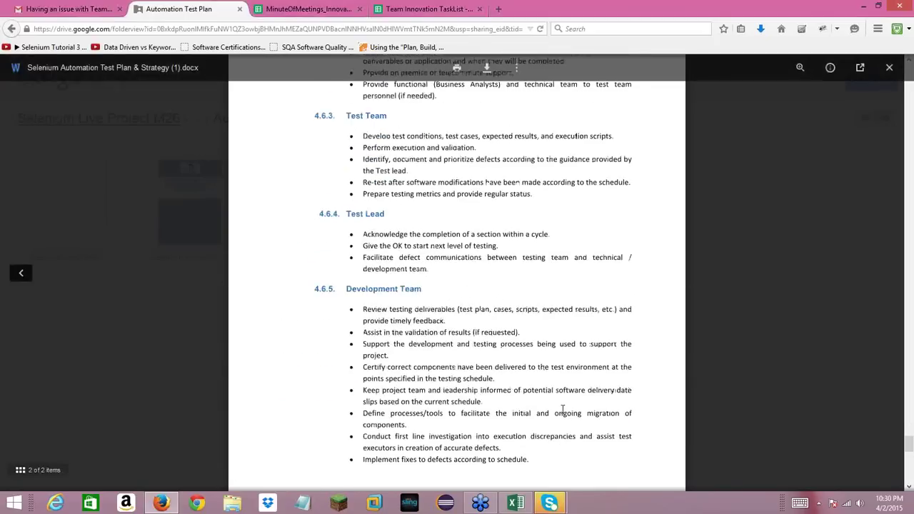
scroll(562, 409, "up", 2)
scroll(562, 409, "up", 2)
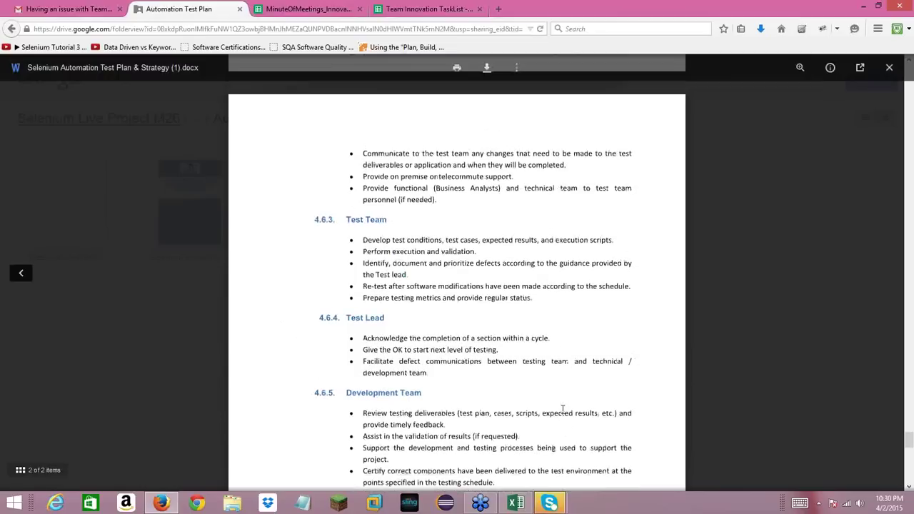
scroll(563, 409, "up", 2)
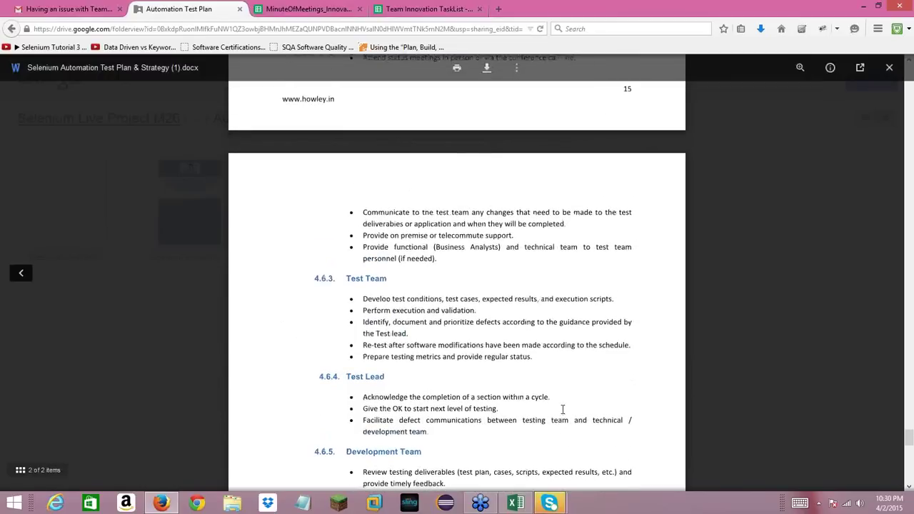
scroll(562, 410, "up", 3)
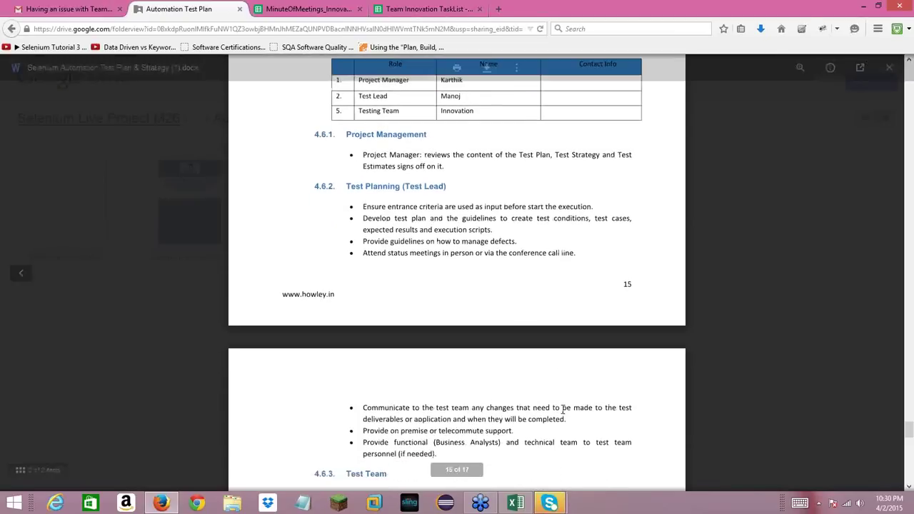
scroll(563, 409, "down", 6)
scroll(562, 410, "down", 2)
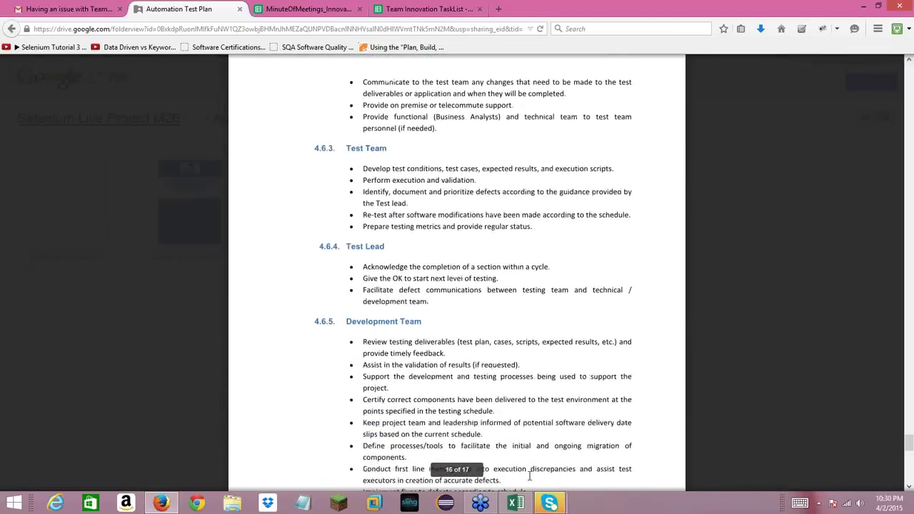
- Switch to TestScenarios.xlsx in Excel and examine the Howley.in Image scenario and the Recent scenario with its description
left_click(516, 504)
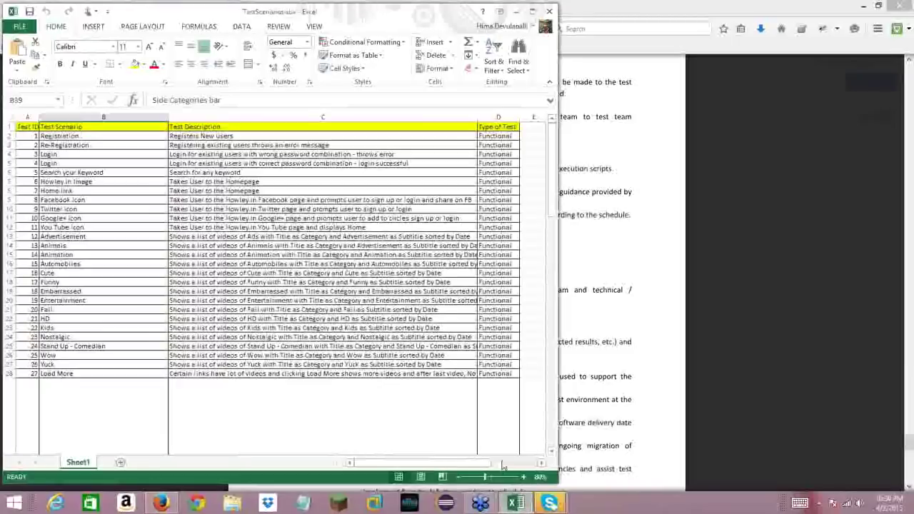
left_click(504, 465)
left_click(356, 465)
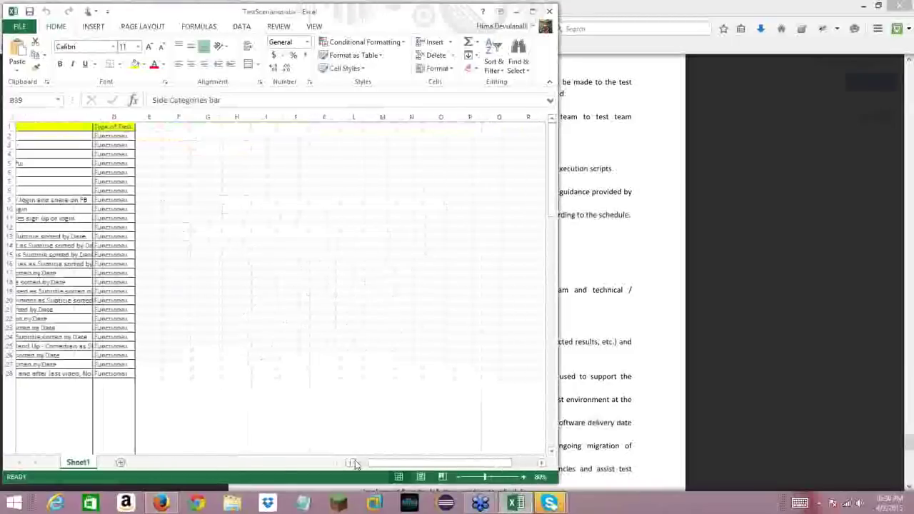
left_click(75, 183)
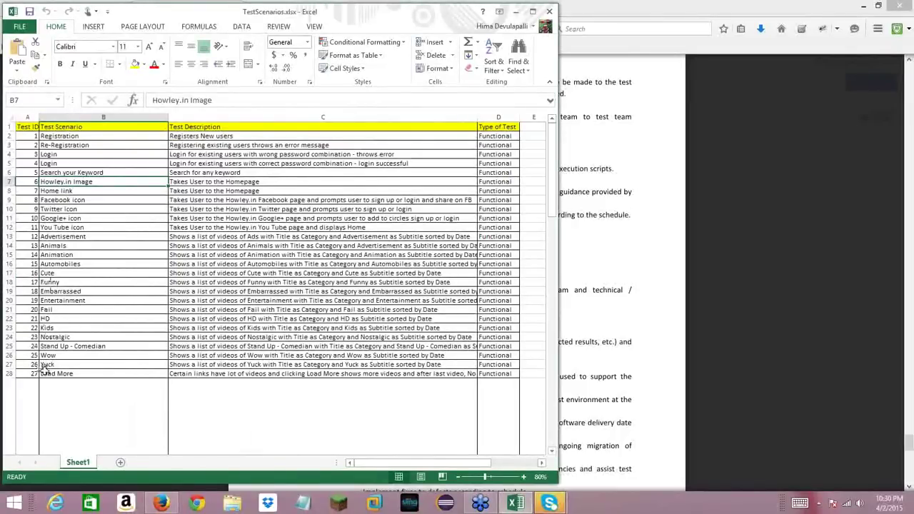
scroll(117, 406, "down", 5)
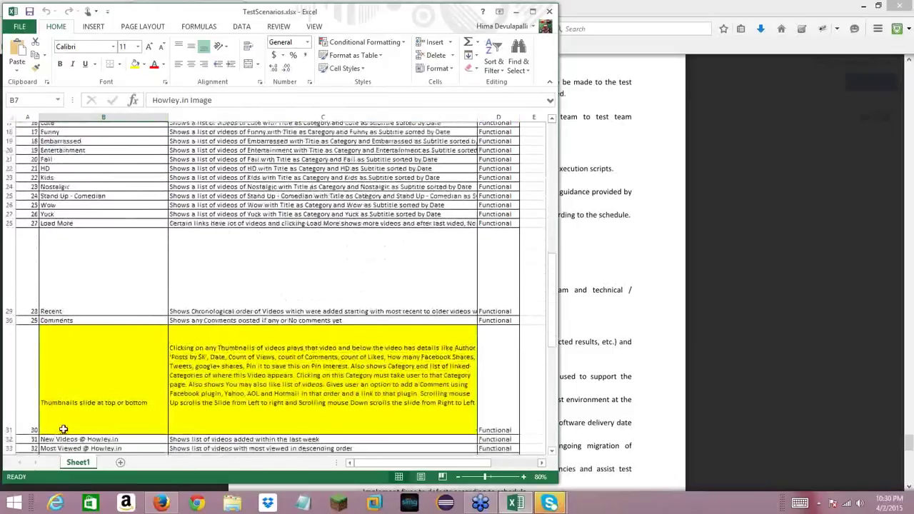
scroll(93, 414, "down", 1)
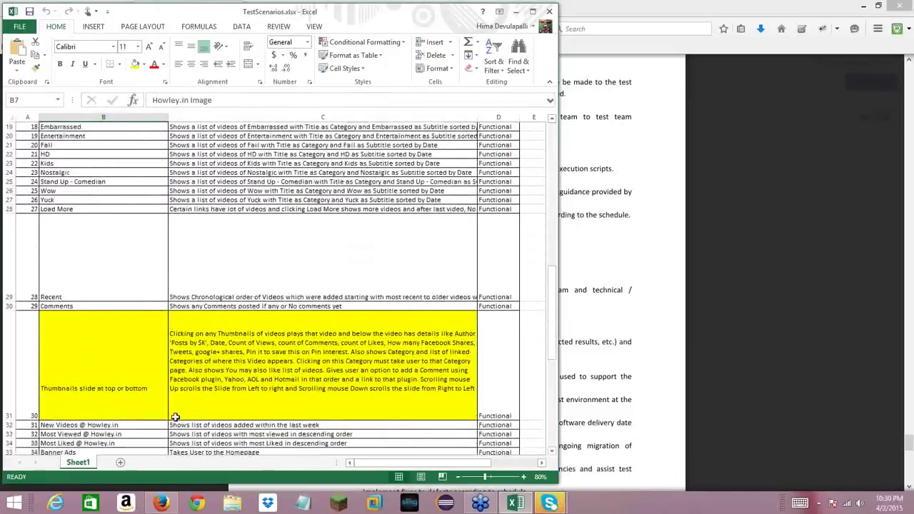
left_click(84, 262)
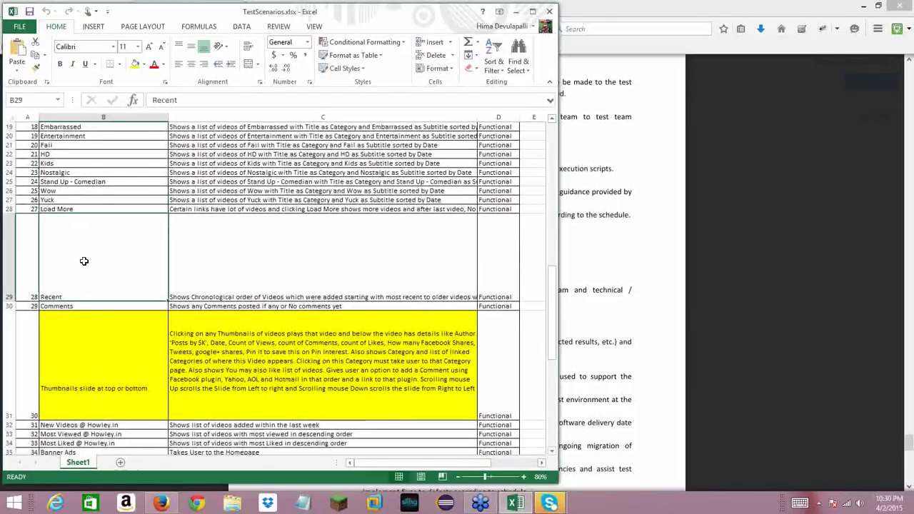
left_click(255, 272)
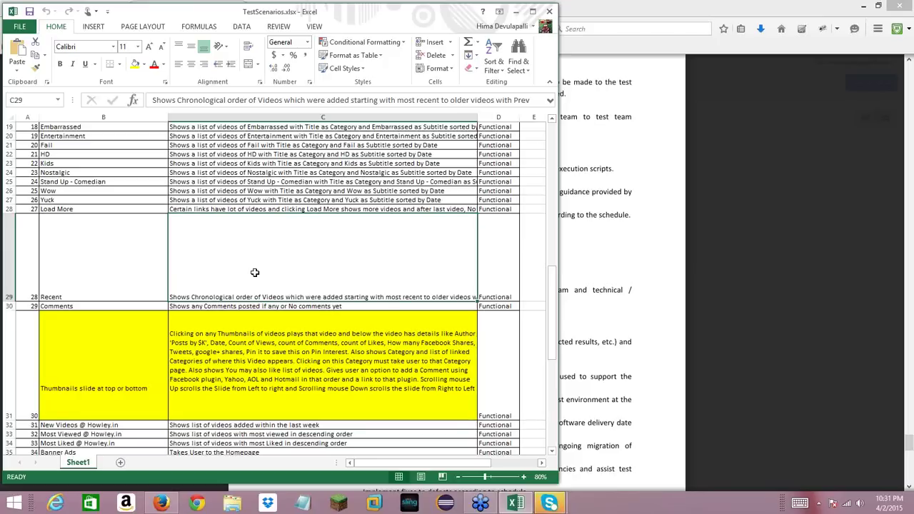
- Switch back to Firefox, return to the Team Innovation folder in Google Drive and open the Team Innovation TaskList
left_click(161, 504)
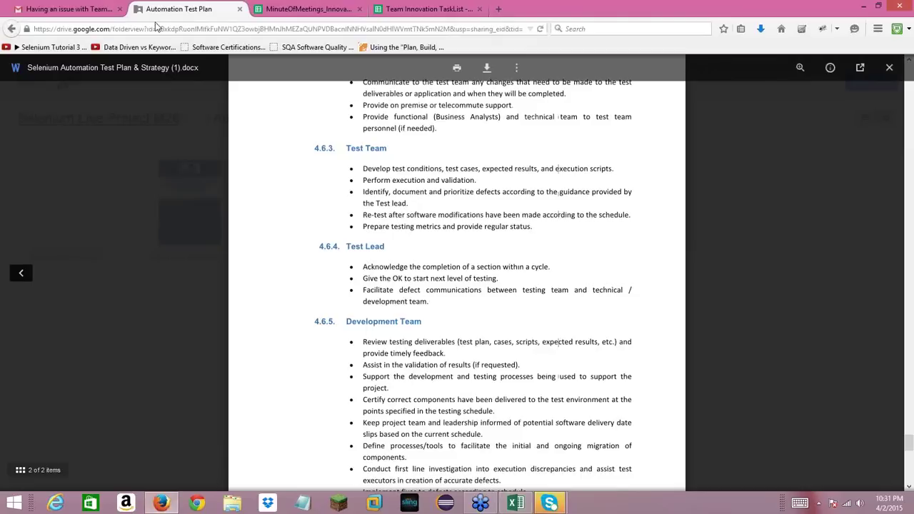
left_click(12, 29)
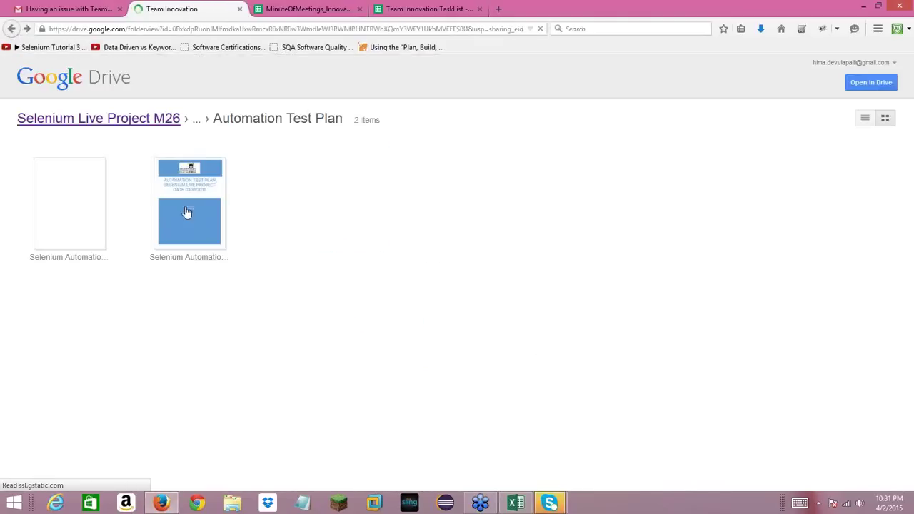
left_click(11, 29)
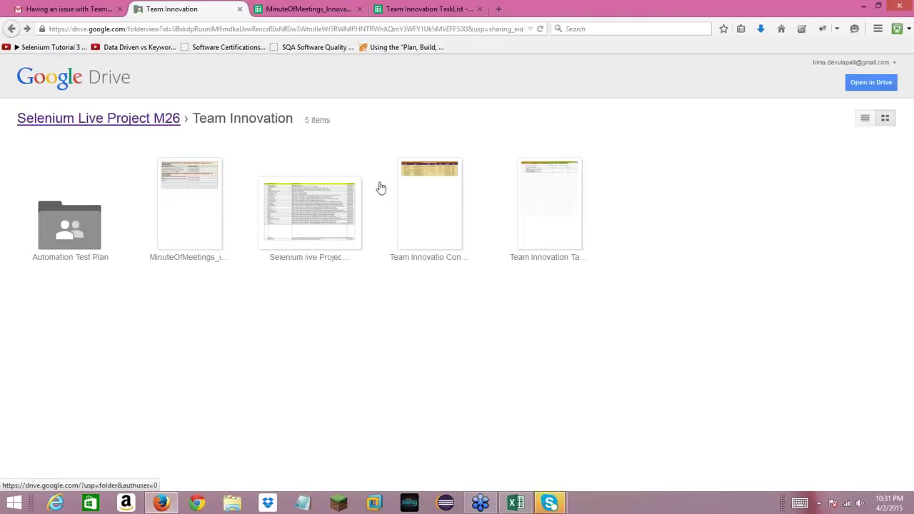
left_click(547, 211)
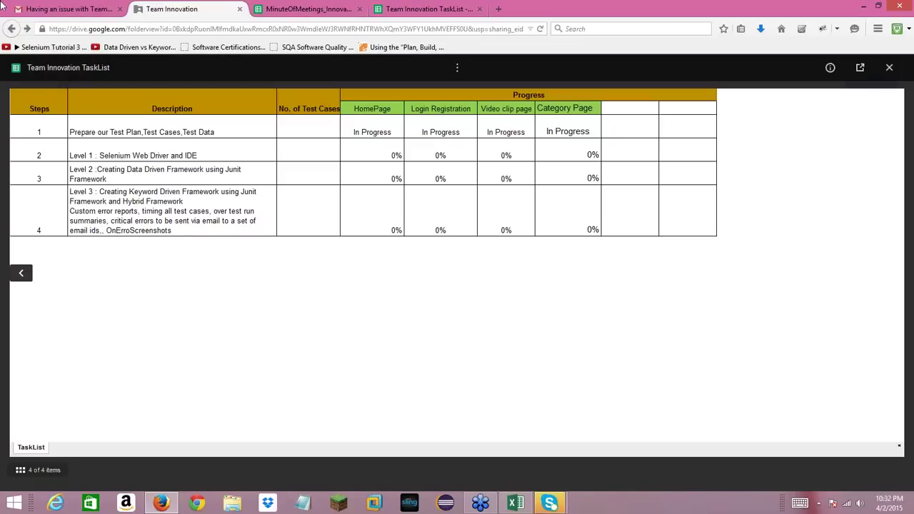
- Return to the Selenium Live Project M26 folder, reopen the Team Innovation folder and open its "Team Innovatio Con..." file
left_click(11, 30)
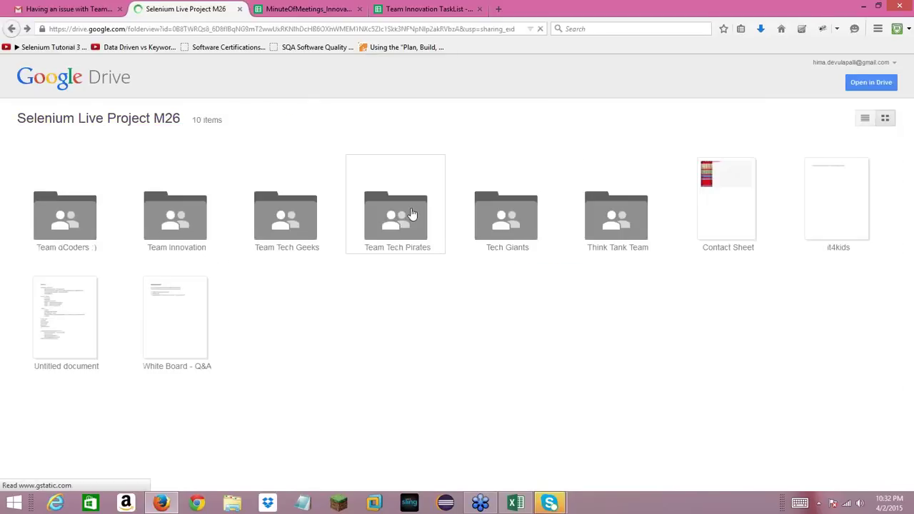
left_click_drag(443, 224, 464, 326)
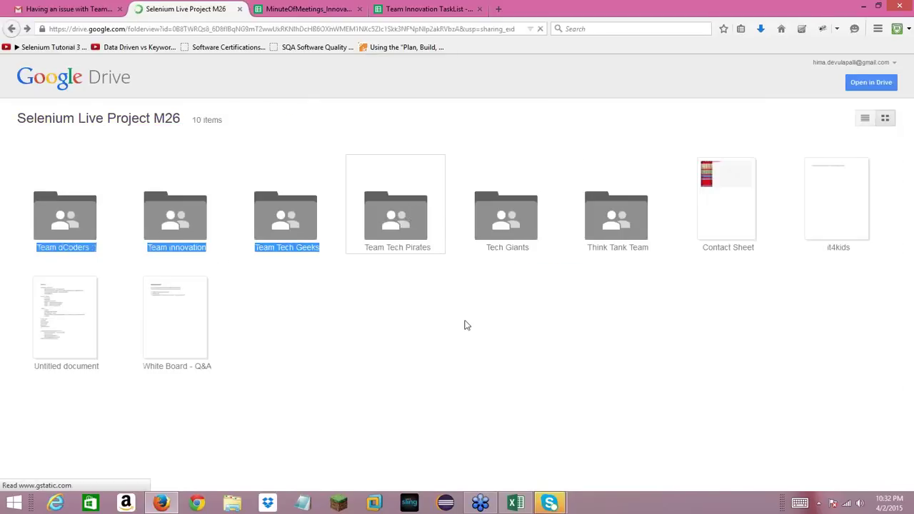
left_click(155, 228)
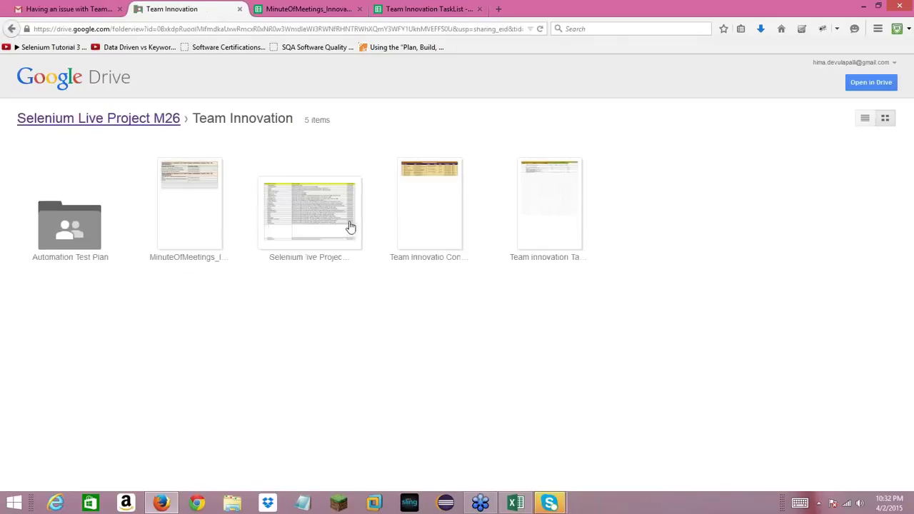
left_click(441, 223)
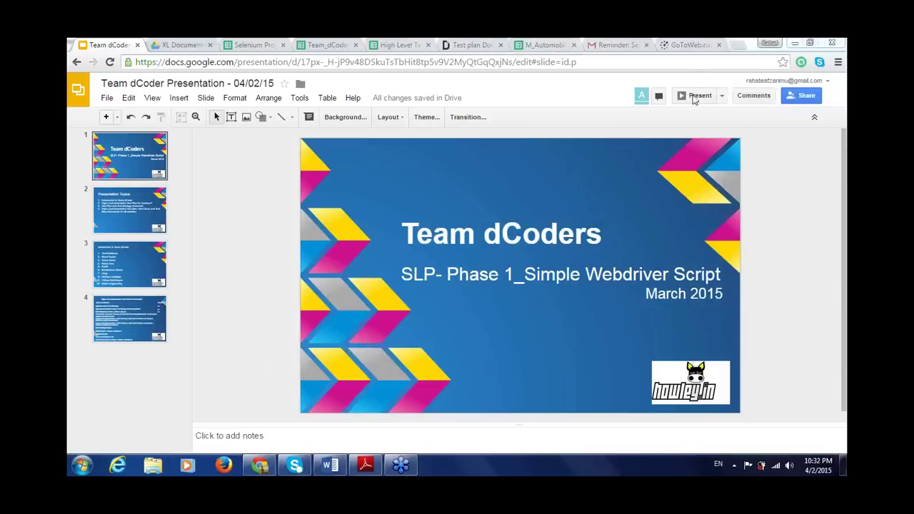
- Start the slideshow of the Team dCoder Presentation - 04/02/15 in Google Slides
left_click(693, 97)
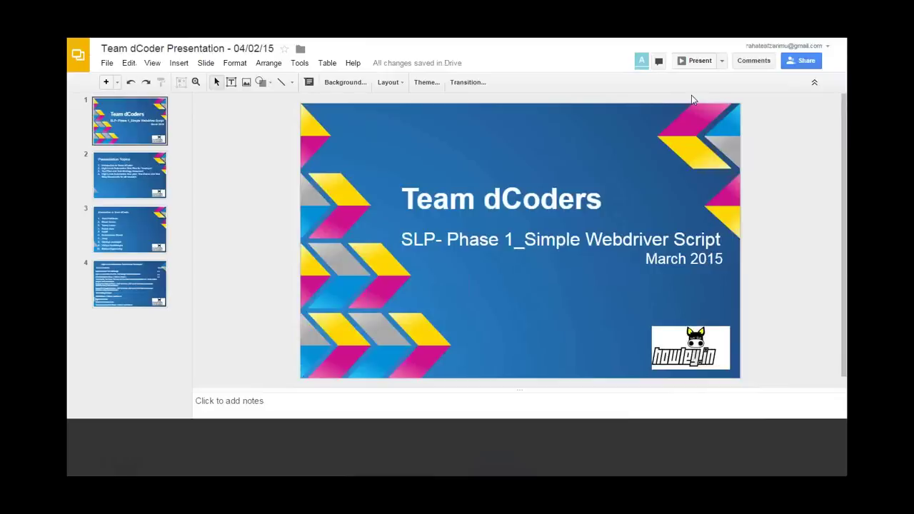
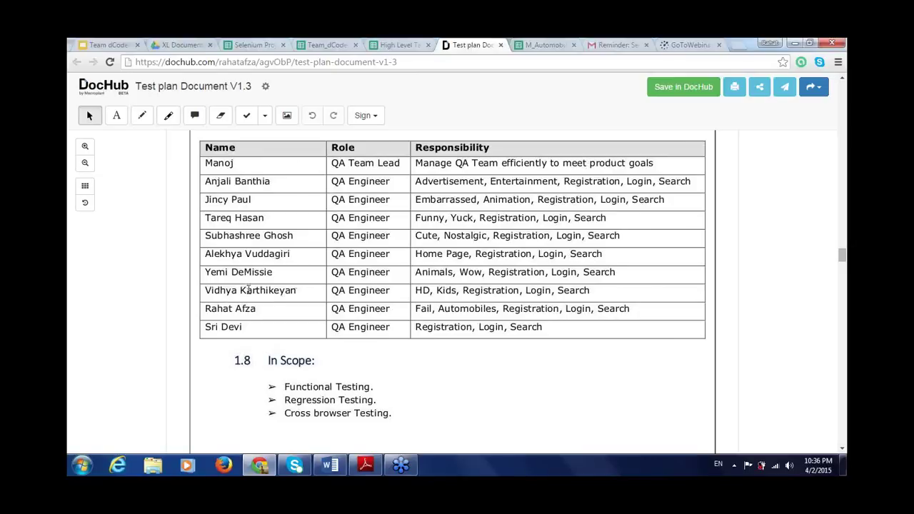
- Review Test plan Document V1.3 from the In Scope and Out of Scope lists through Test Strategy to the Test Schedule table
scroll(248, 290, "down", 3)
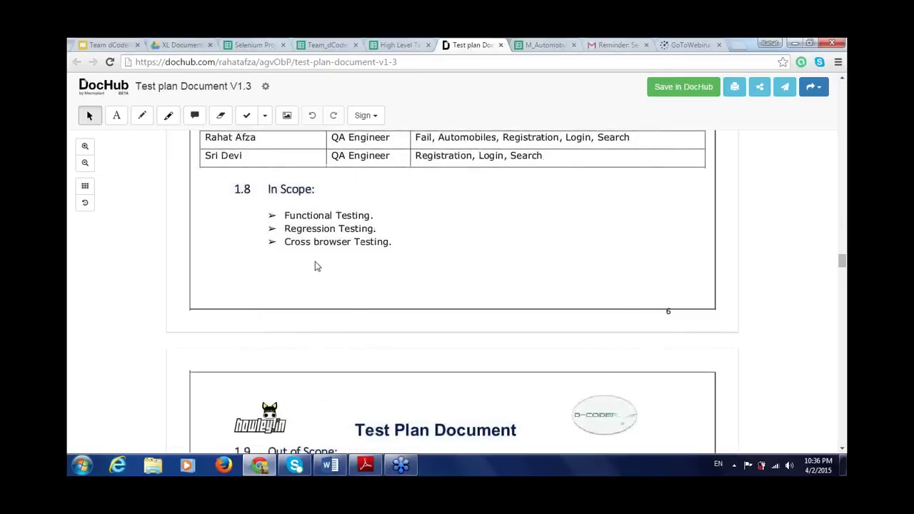
scroll(350, 262, "down", 4)
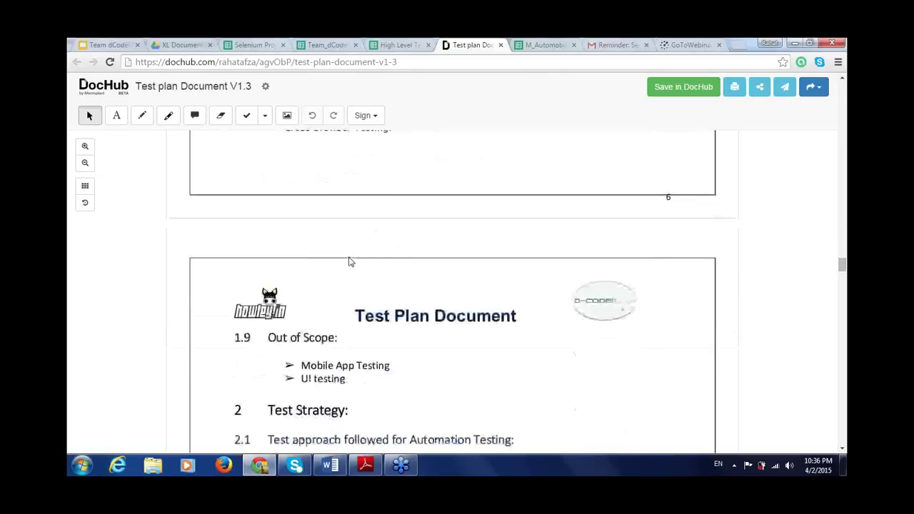
scroll(350, 261, "down", 2)
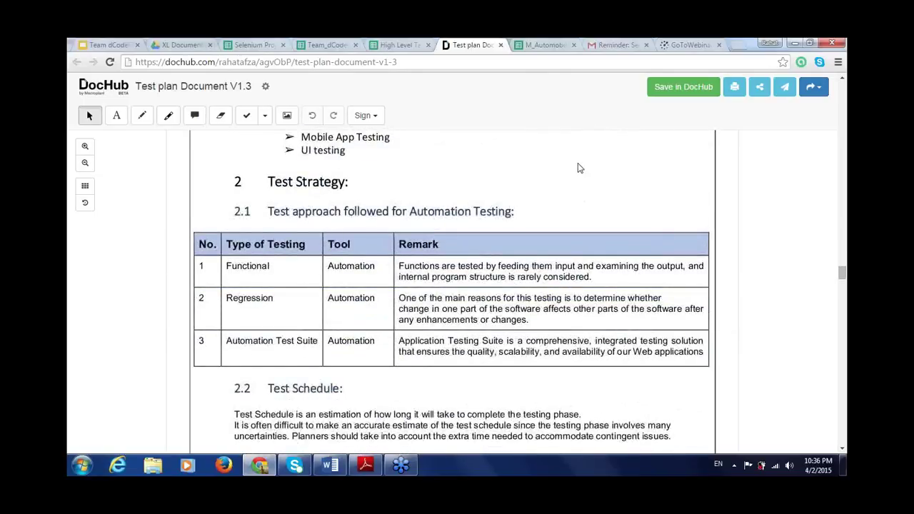
scroll(579, 164, "down", 3)
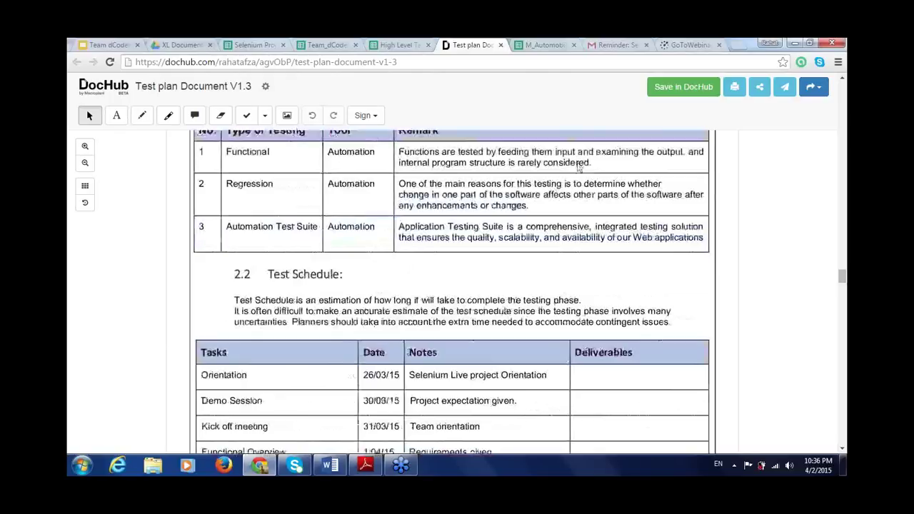
scroll(579, 167, "down", 1)
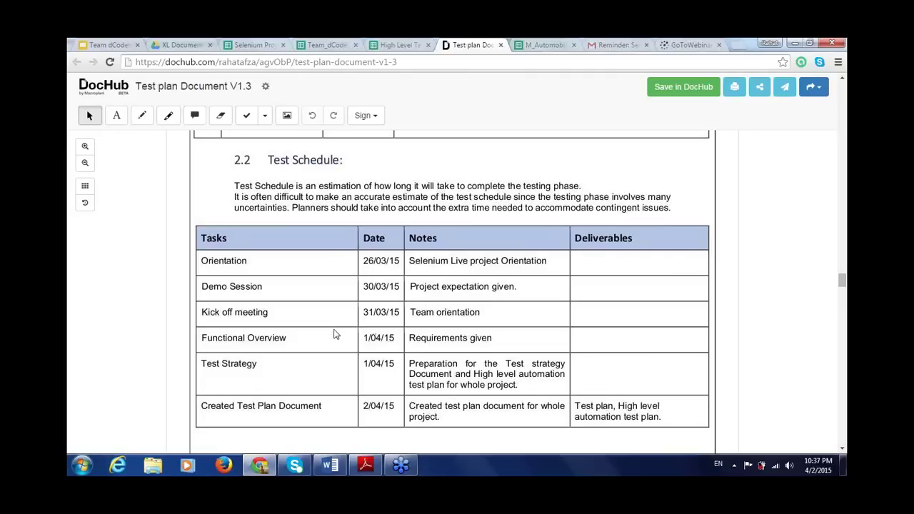
scroll(336, 335, "down", 1)
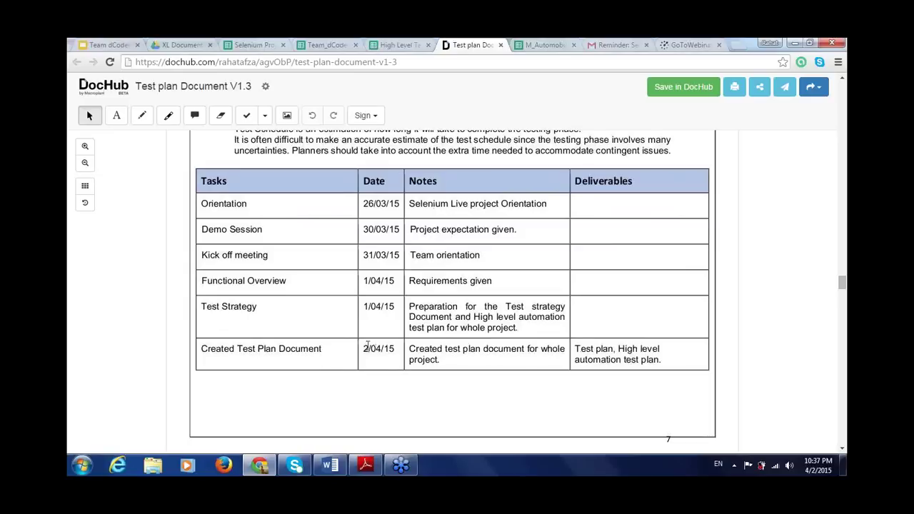
- Review Test plan Document V1.3 from the rest of the Test Schedule table through the Process table and Methodology section
scroll(366, 345, "down", 2)
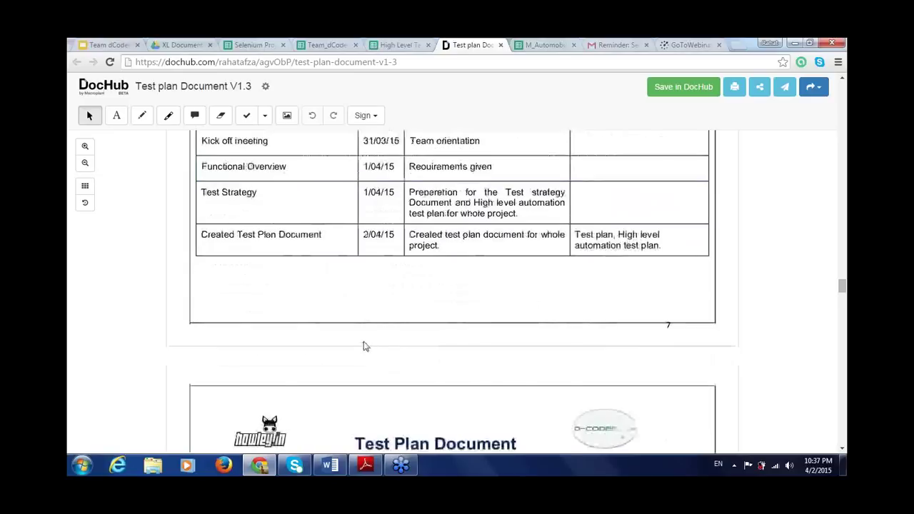
scroll(365, 345, "down", 2)
scroll(268, 314, "down", 1)
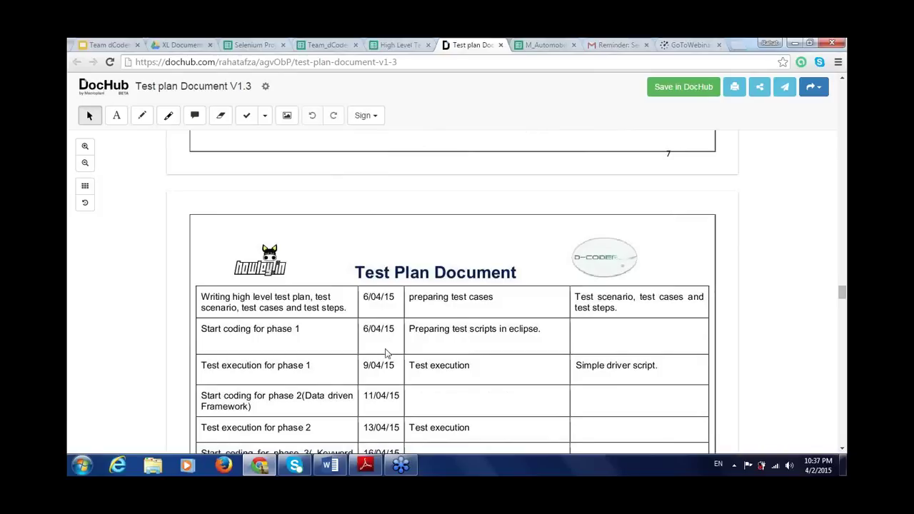
scroll(359, 386, "down", 1)
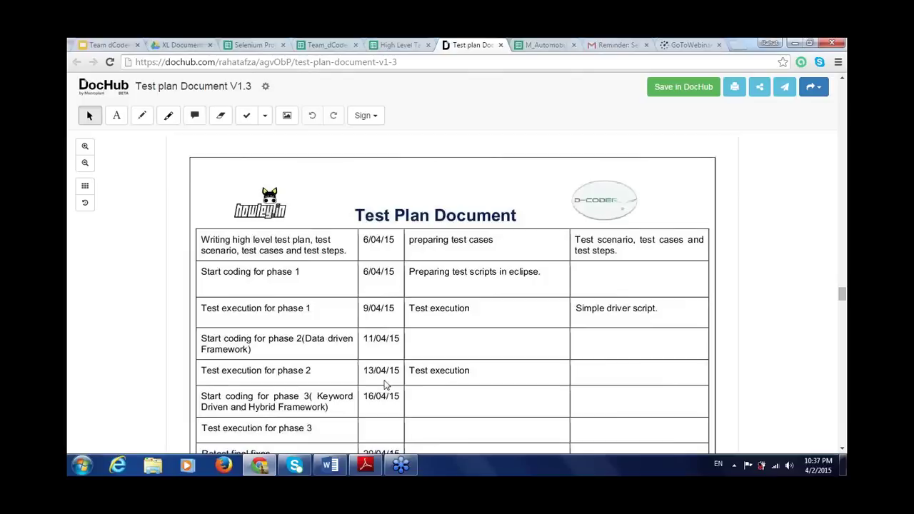
scroll(385, 384, "down", 2)
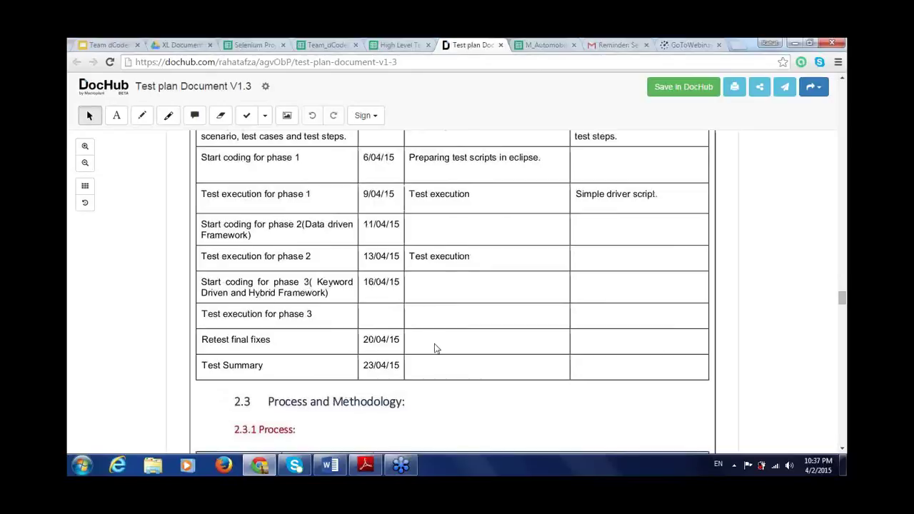
scroll(434, 346, "down", 1)
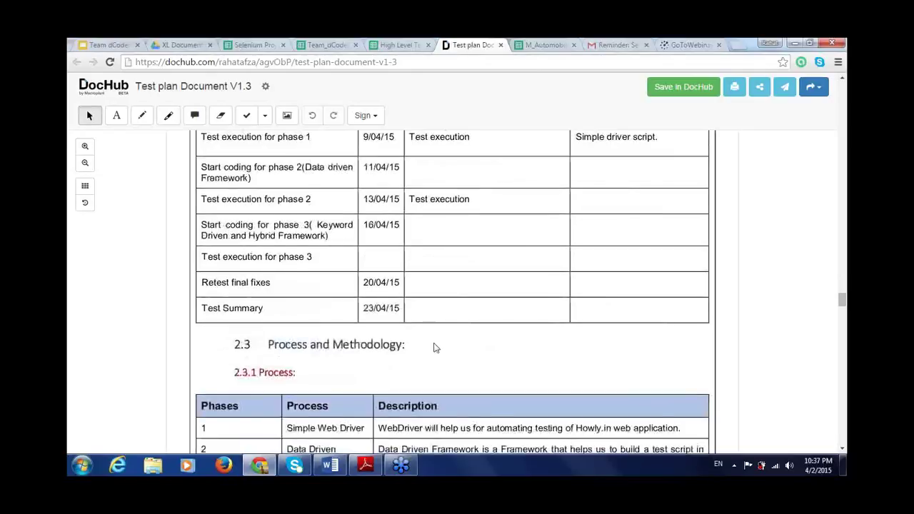
scroll(435, 346, "down", 1)
scroll(473, 257, "down", 2)
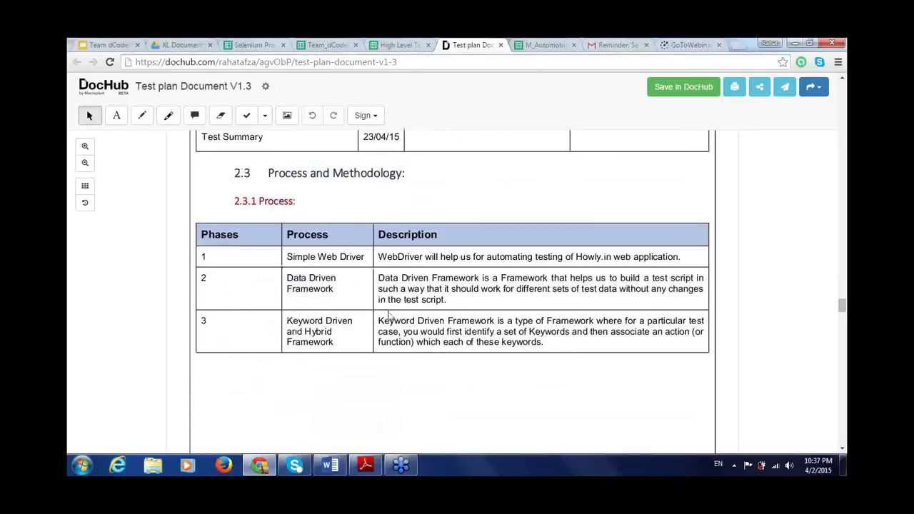
scroll(389, 316, "down", 5)
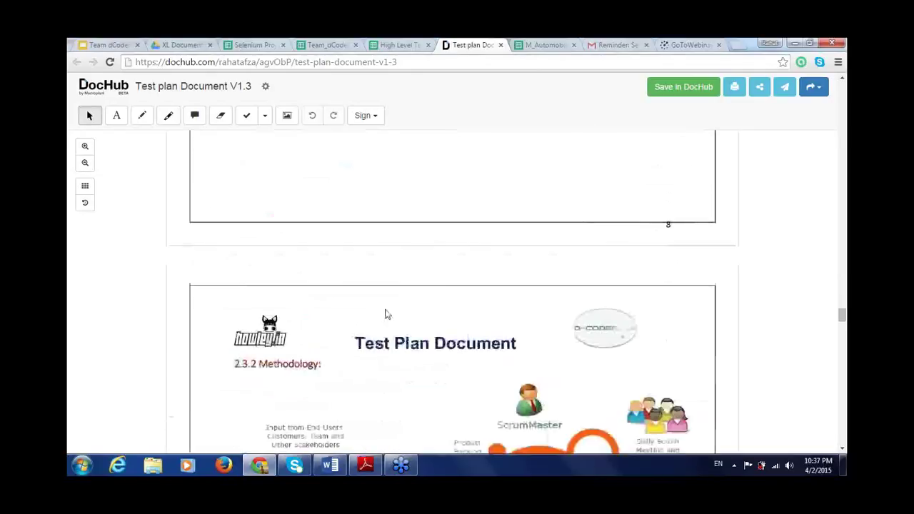
scroll(385, 315, "down", 4)
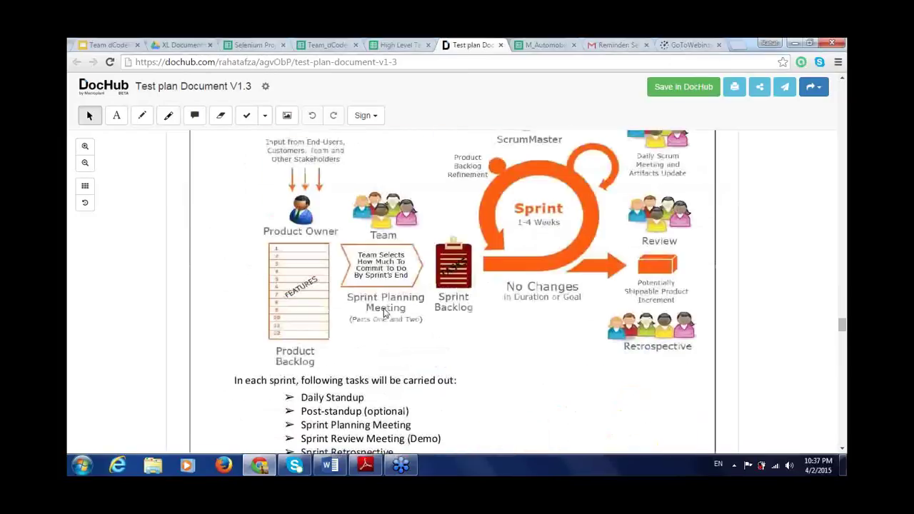
scroll(458, 286, "down", 5)
scroll(521, 278, "down", 1)
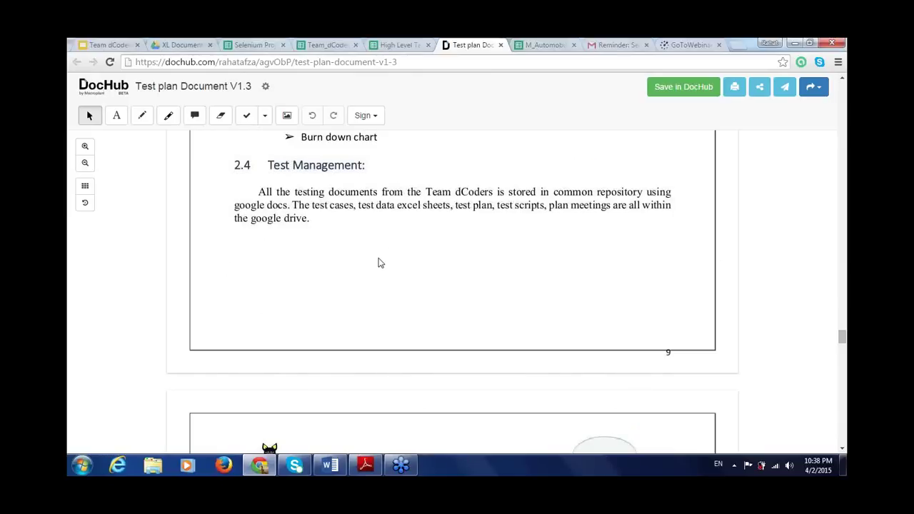
- Examine the Test Management, Test Environment, Requirement Traceability Metrics and Effort Estimation sections of the test plan
scroll(380, 263, "down", 2)
scroll(379, 263, "up", 1)
scroll(380, 263, "down", 1)
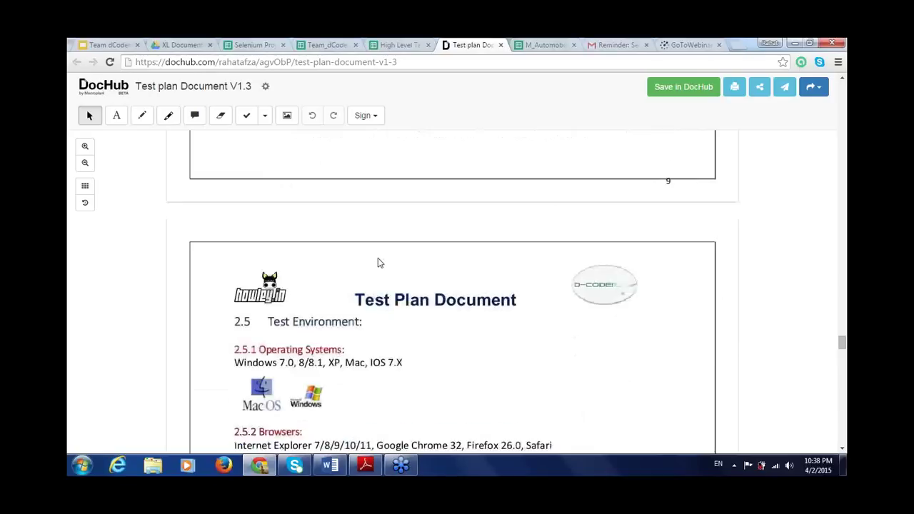
scroll(379, 263, "up", 2)
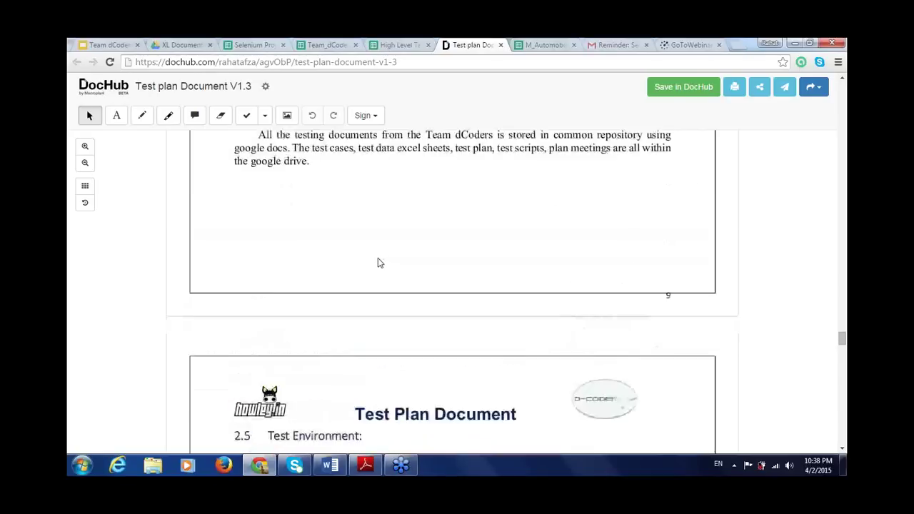
scroll(379, 263, "down", 1)
scroll(380, 263, "down", 1)
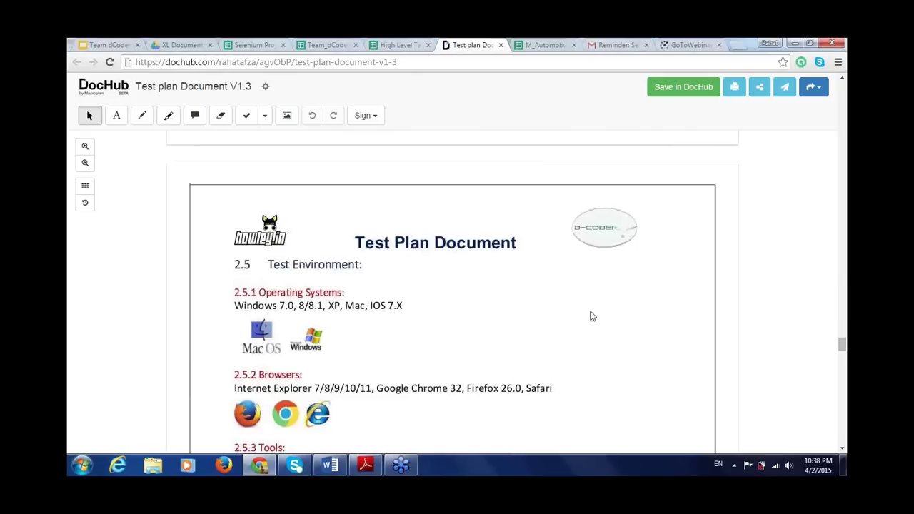
scroll(592, 316, "down", 1)
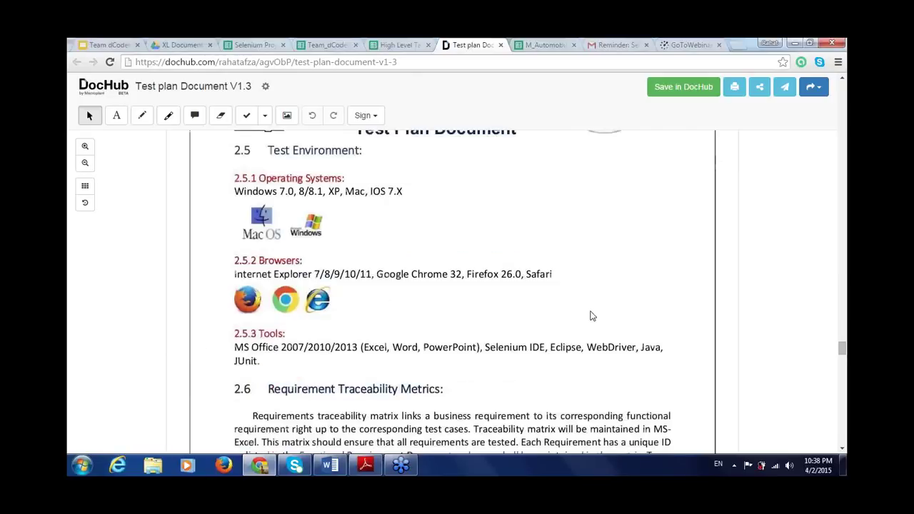
scroll(593, 316, "down", 1)
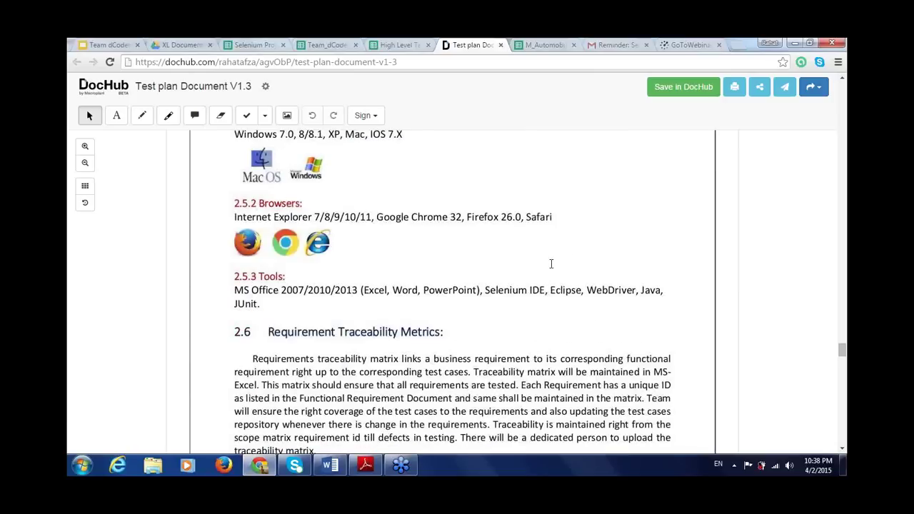
scroll(552, 265, "down", 1)
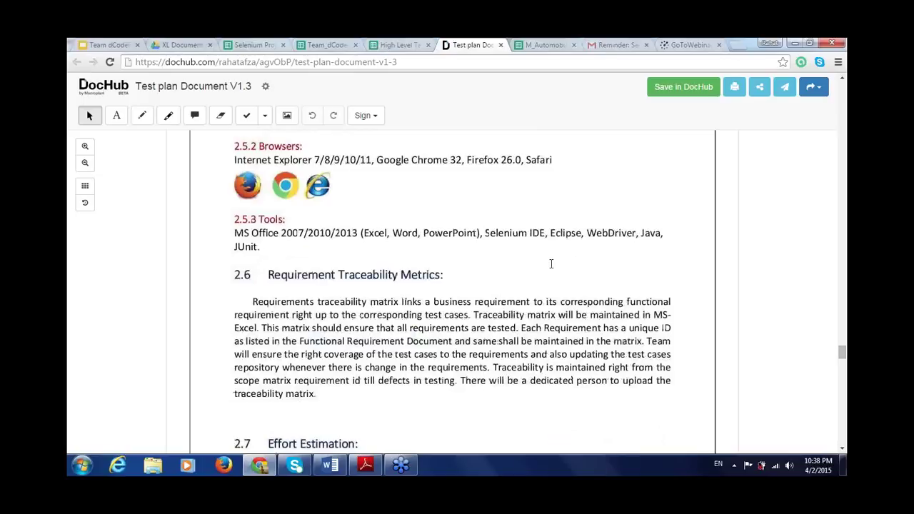
scroll(551, 400, "down", 1)
scroll(548, 402, "up", 1)
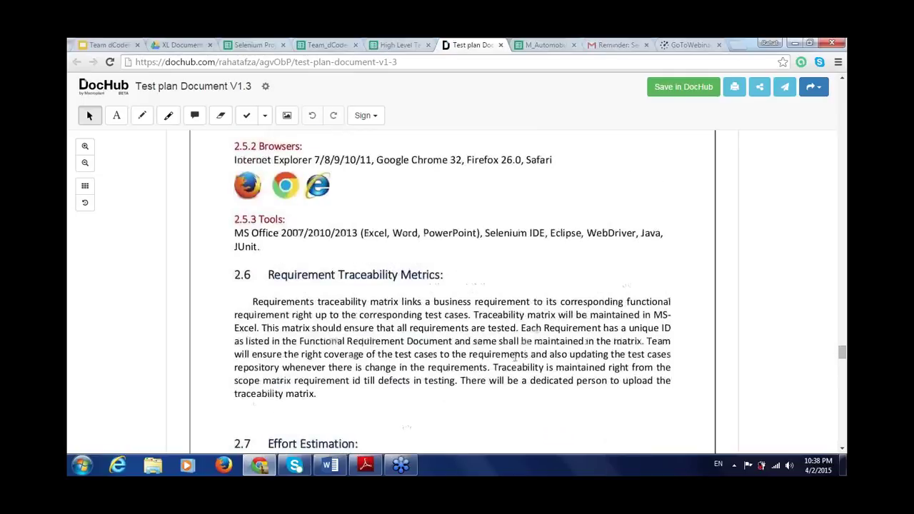
scroll(517, 362, "down", 1)
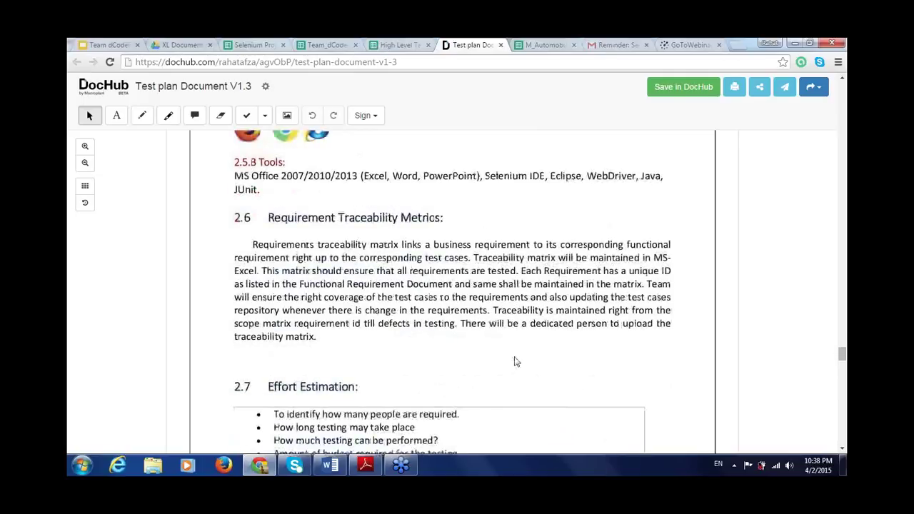
scroll(516, 362, "down", 2)
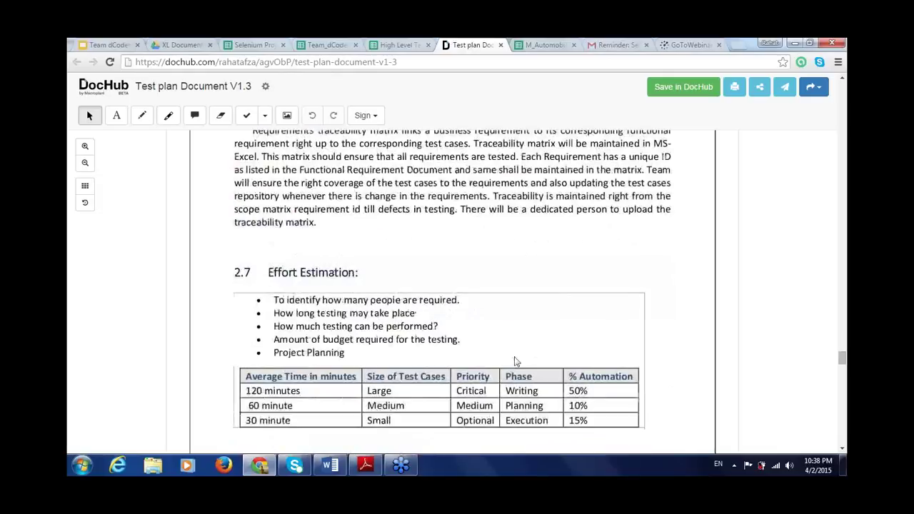
scroll(516, 362, "down", 2)
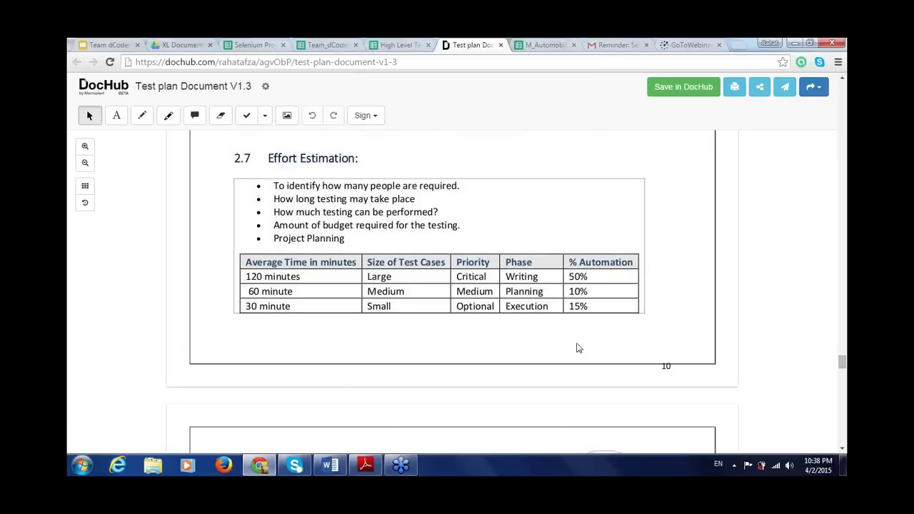
scroll(579, 348, "down", 2)
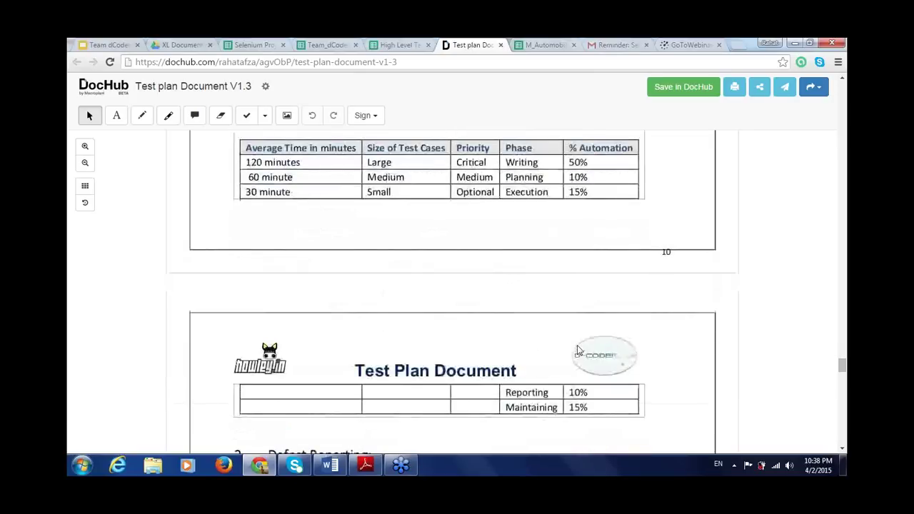
scroll(564, 429, "down", 1)
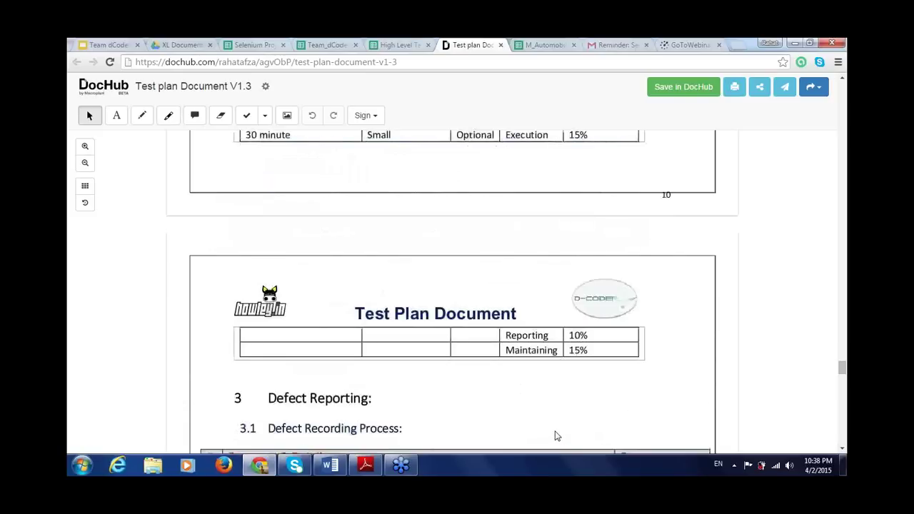
scroll(551, 425, "up", 2)
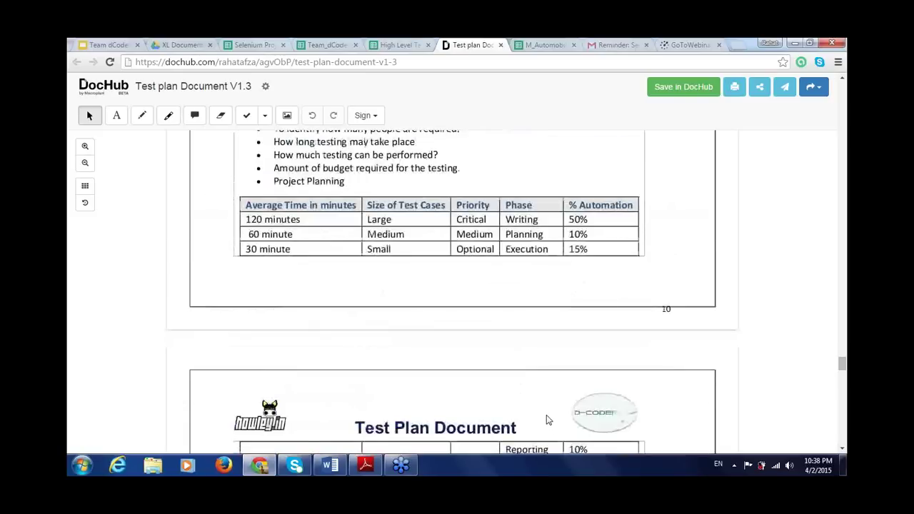
- Review the test plan from Defect Reporting through Root Cause Analysis and the entry and exit criteria to the Sign off table
scroll(546, 420, "down", 4)
scroll(547, 420, "down", 3)
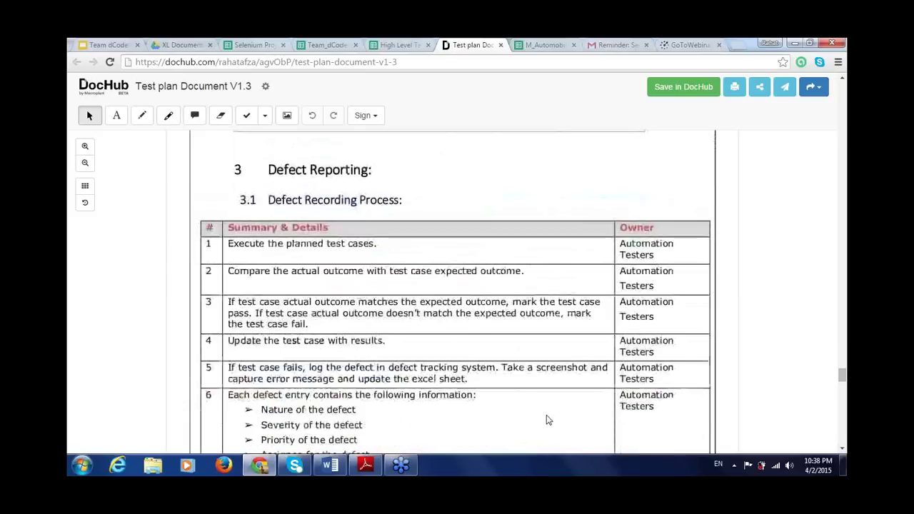
scroll(546, 420, "down", 5)
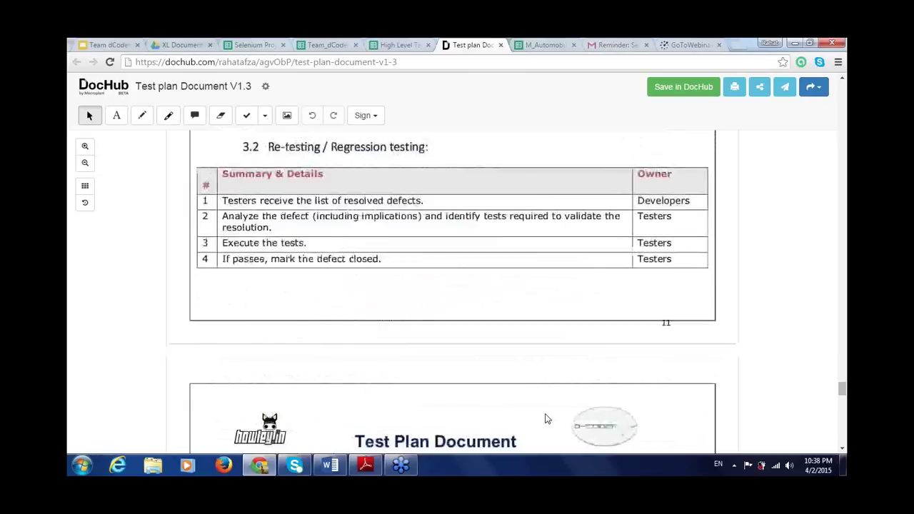
scroll(544, 418, "down", 3)
scroll(536, 405, "down", 3)
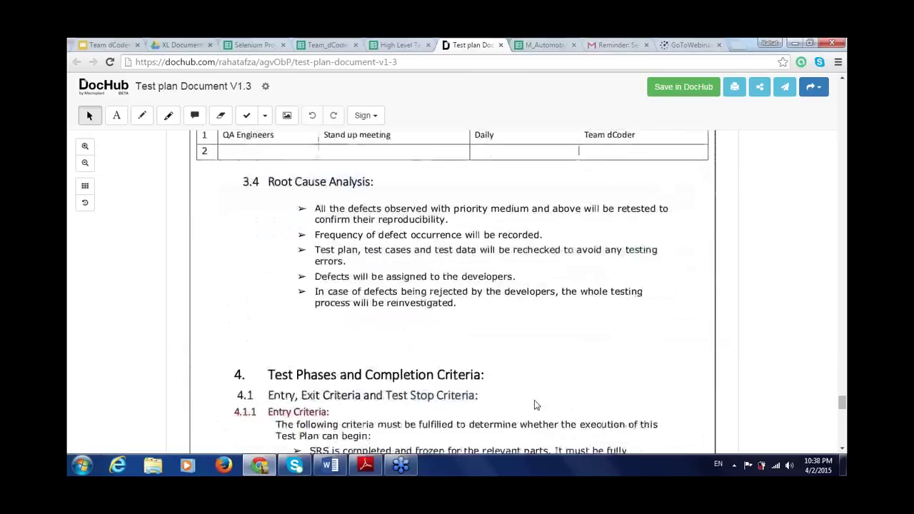
scroll(537, 405, "down", 2)
scroll(537, 405, "down", 3)
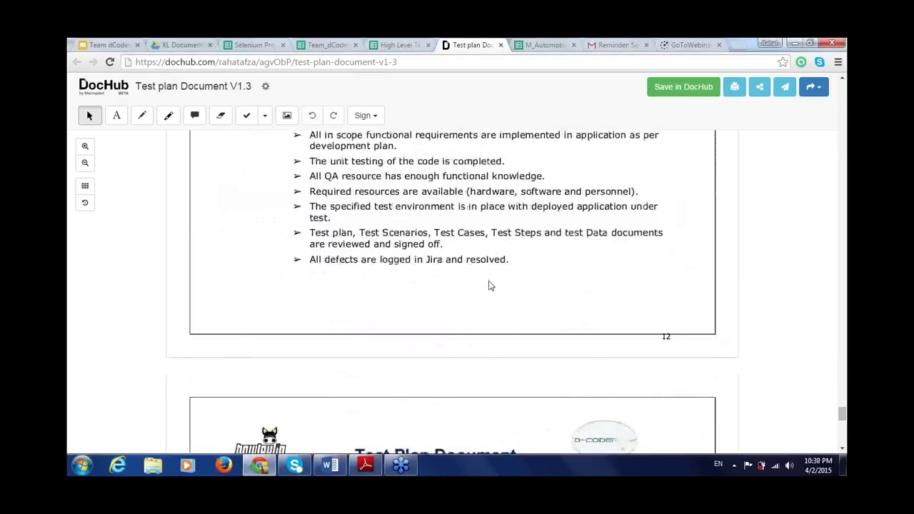
scroll(490, 285, "down", 2)
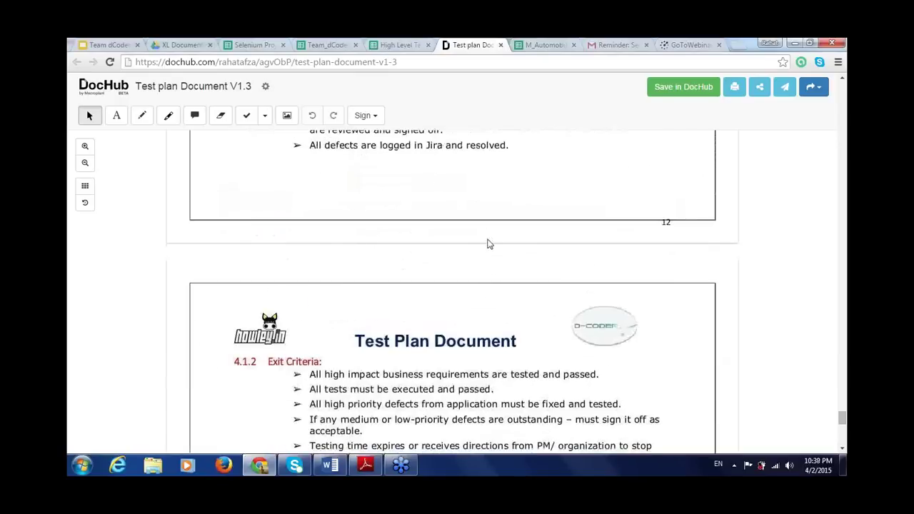
scroll(489, 245, "down", 1)
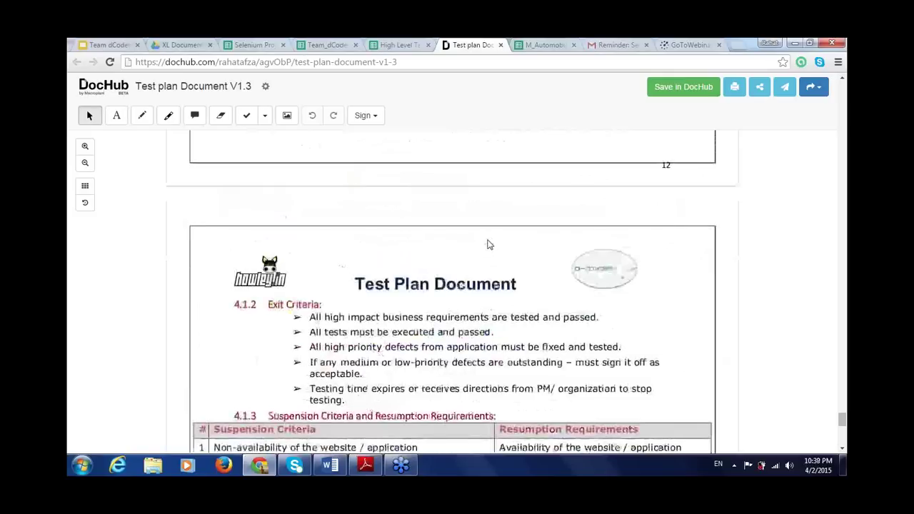
scroll(490, 244, "down", 1)
scroll(458, 361, "down", 4)
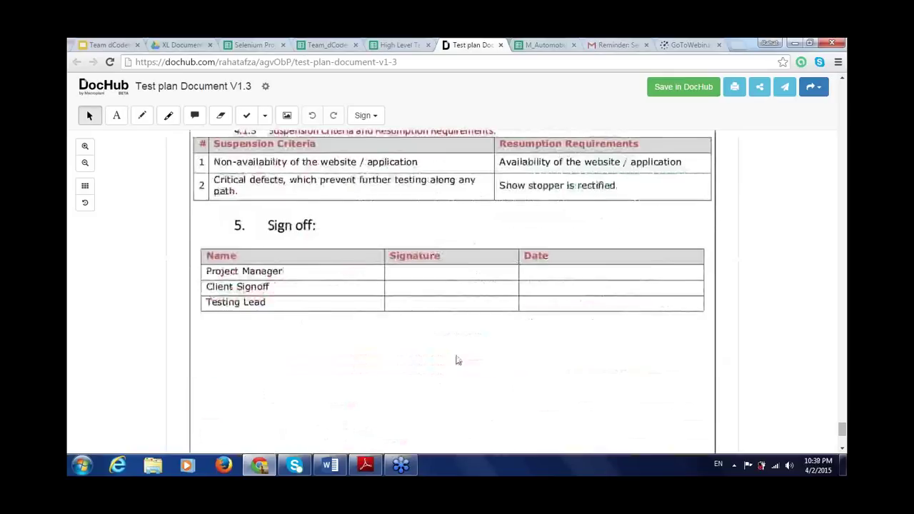
scroll(464, 343, "up", 5)
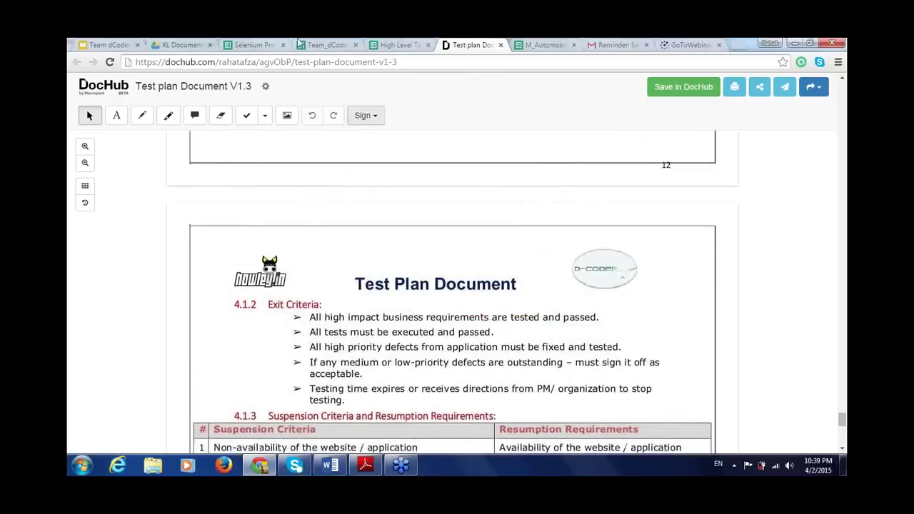
- Switch to the M_Automobiles_004 spreadsheet and review its automation plan and the scenarios in the Automobiles_Test_Scenario sheet
left_click(528, 43)
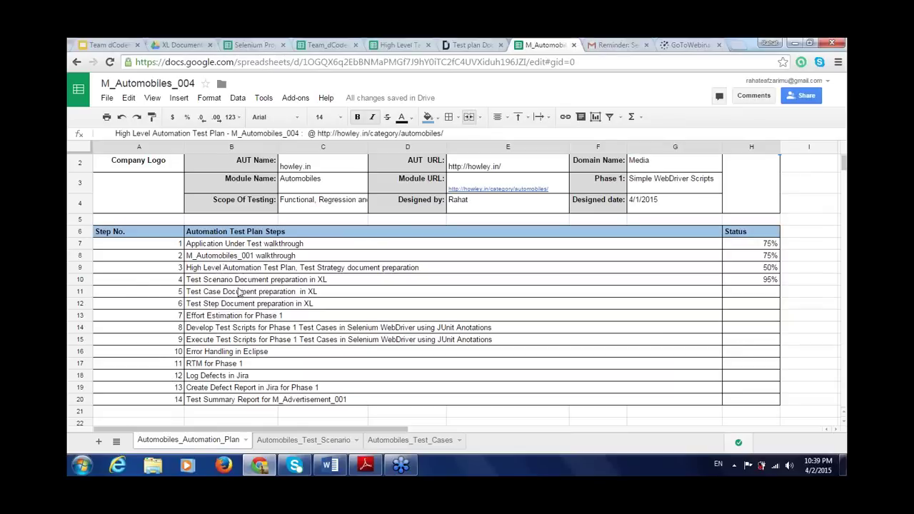
scroll(261, 360, "up", 2)
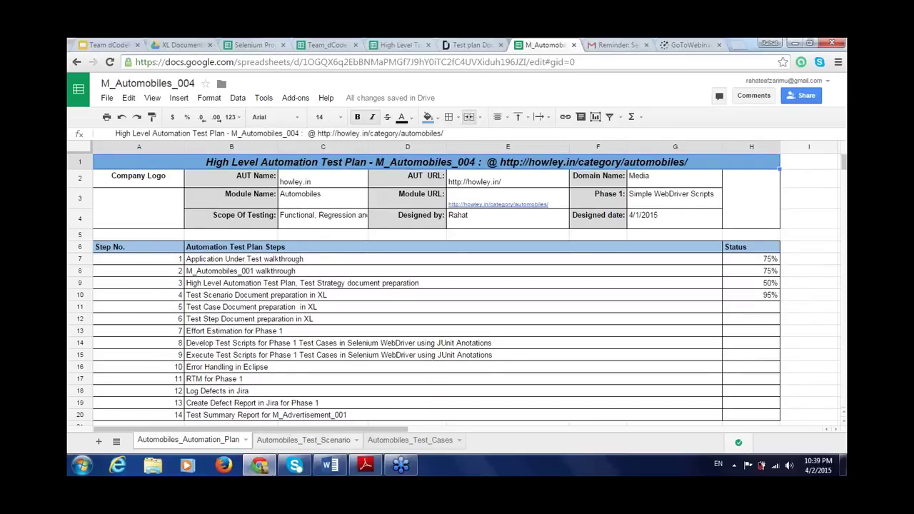
left_click(292, 440)
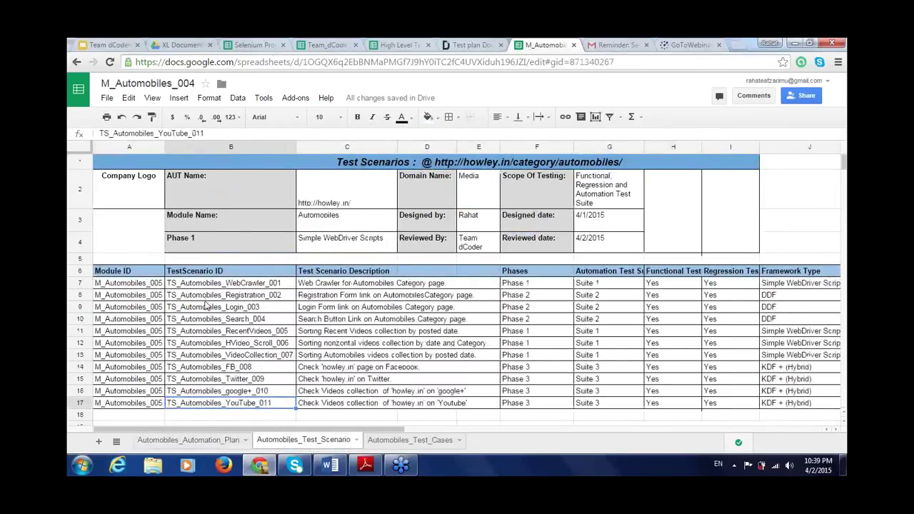
scroll(178, 293, "down", 2)
scroll(121, 271, "up", 1)
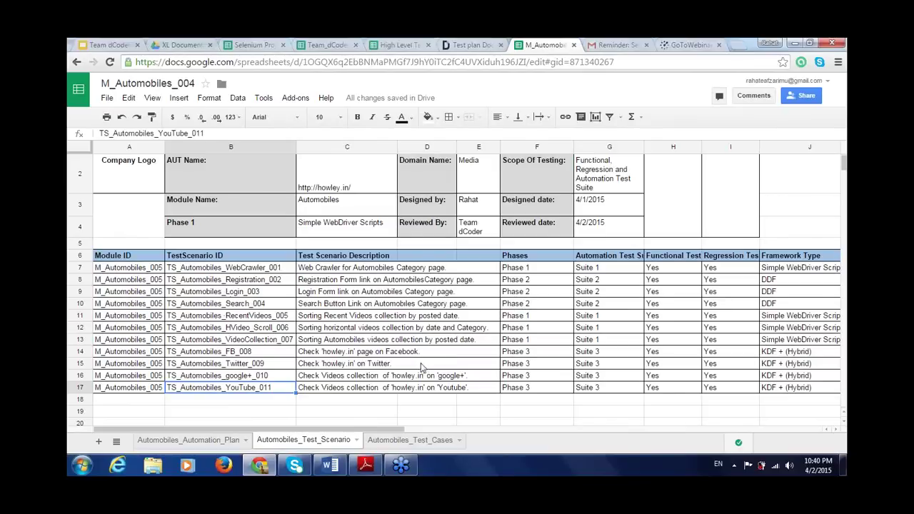
scroll(422, 368, "down", 1)
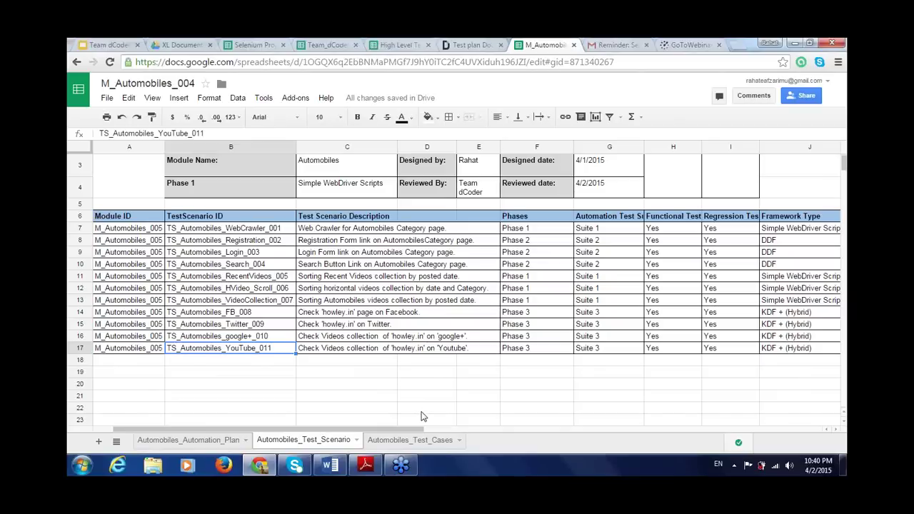
mouse_move(364, 468)
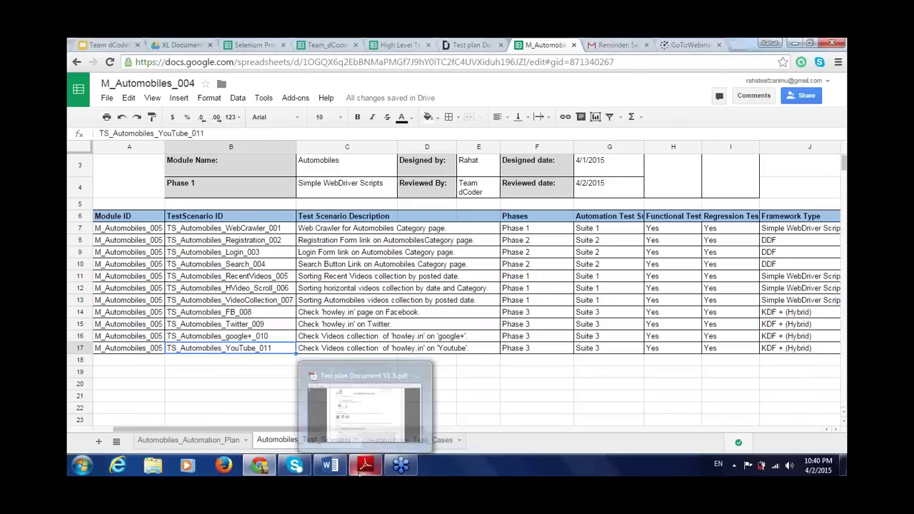